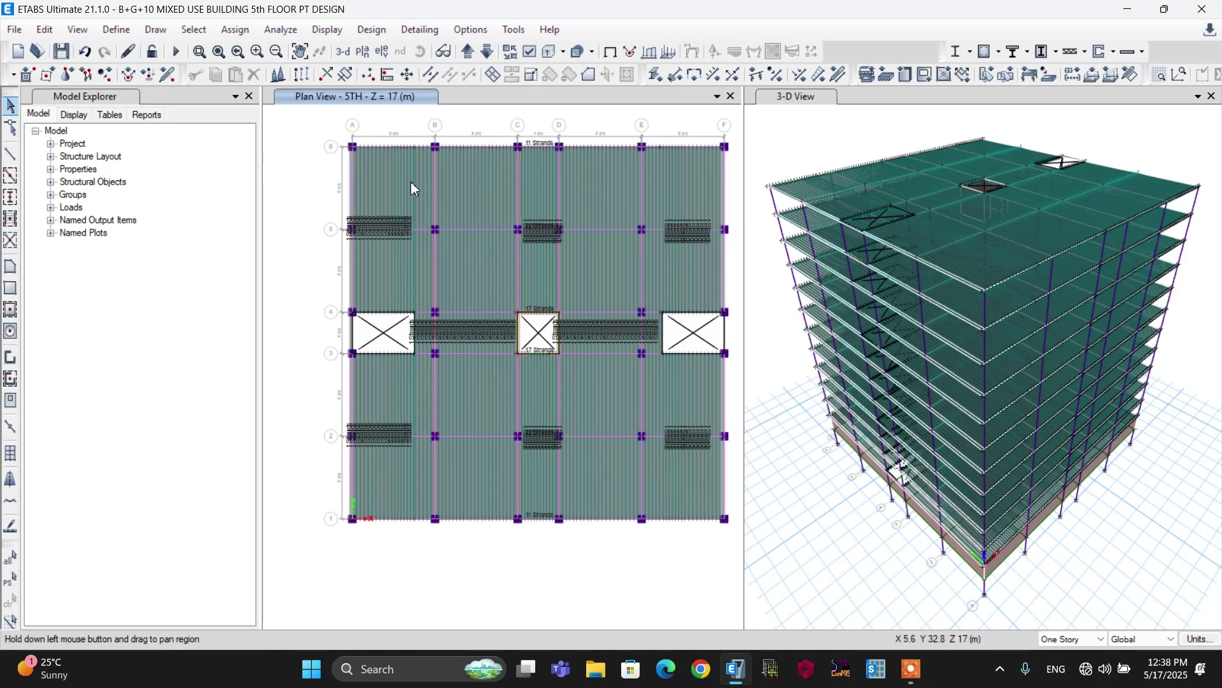
- Select all objects of types Strips Layer A, Strips Layer B, Tendons Layer A and Tendons Layer B, and delete them
{"action": "left_click", "coordinate": [192, 31]}
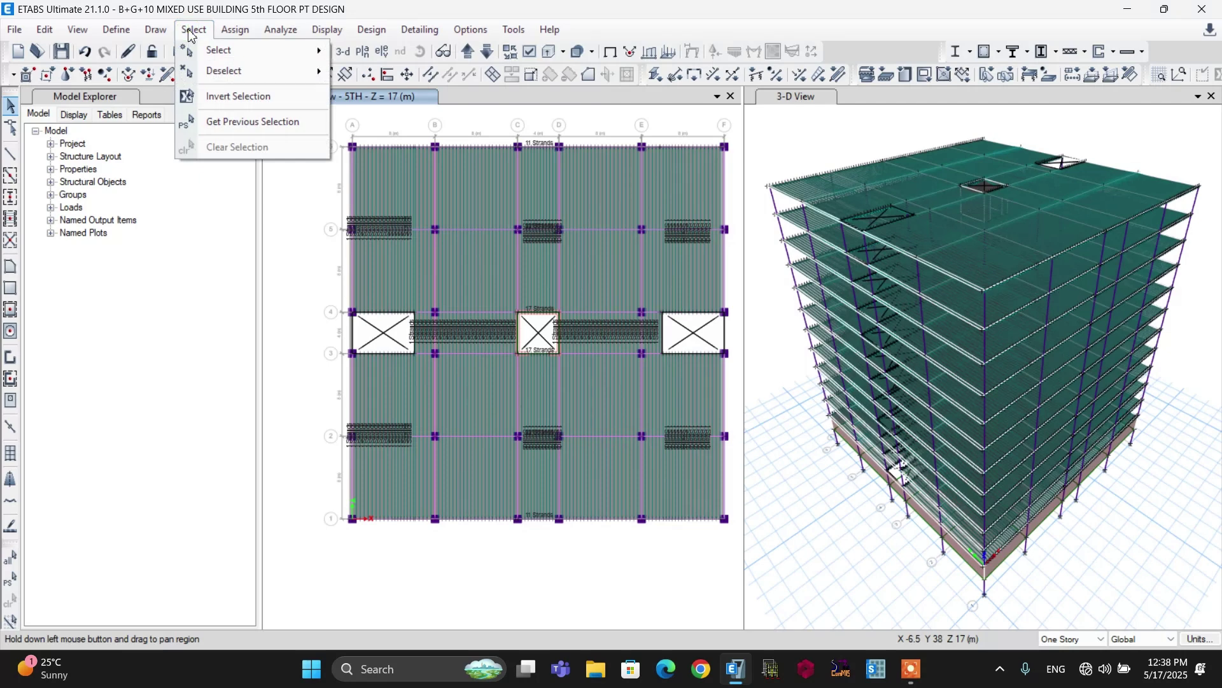
{"action": "mouse_move", "coordinate": [212, 51]}
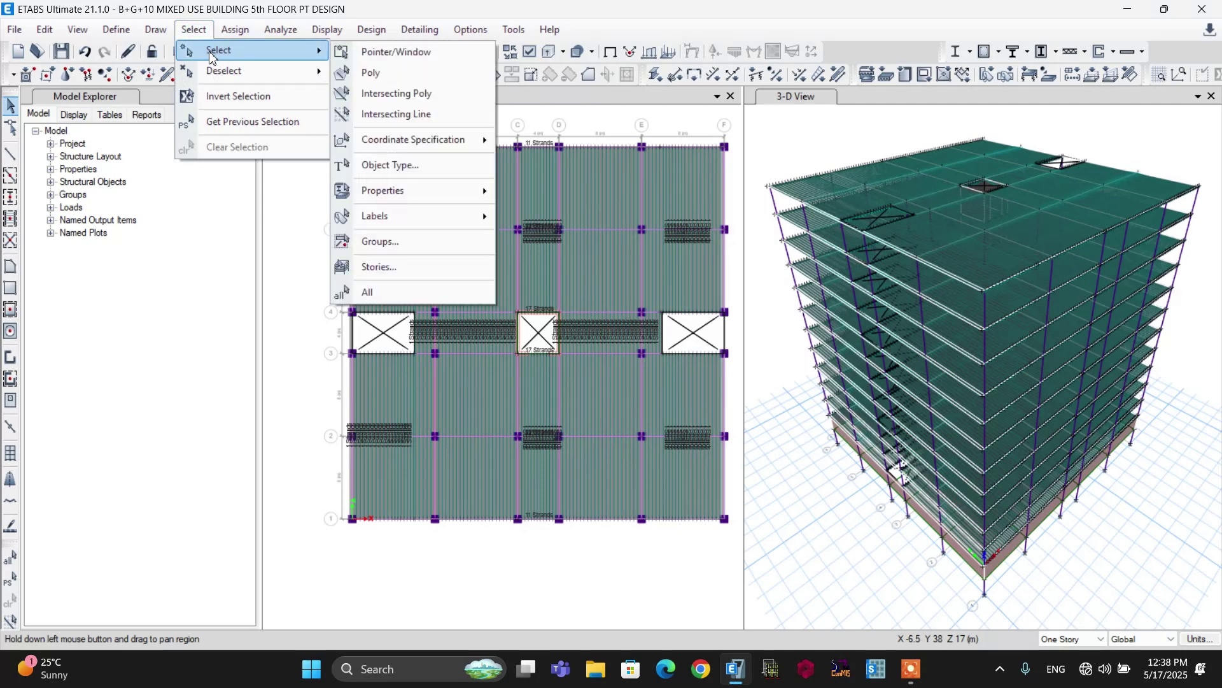
{"action": "left_click", "coordinate": [389, 168]}
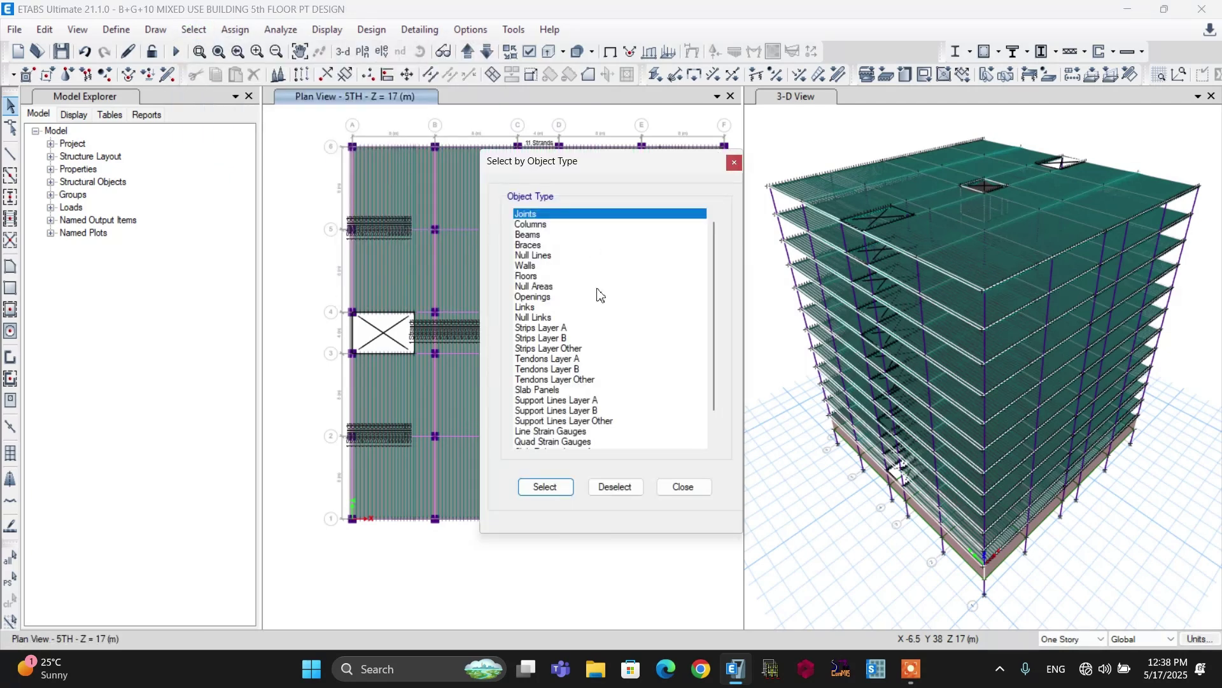
{"action": "left_click", "coordinate": [553, 328]}
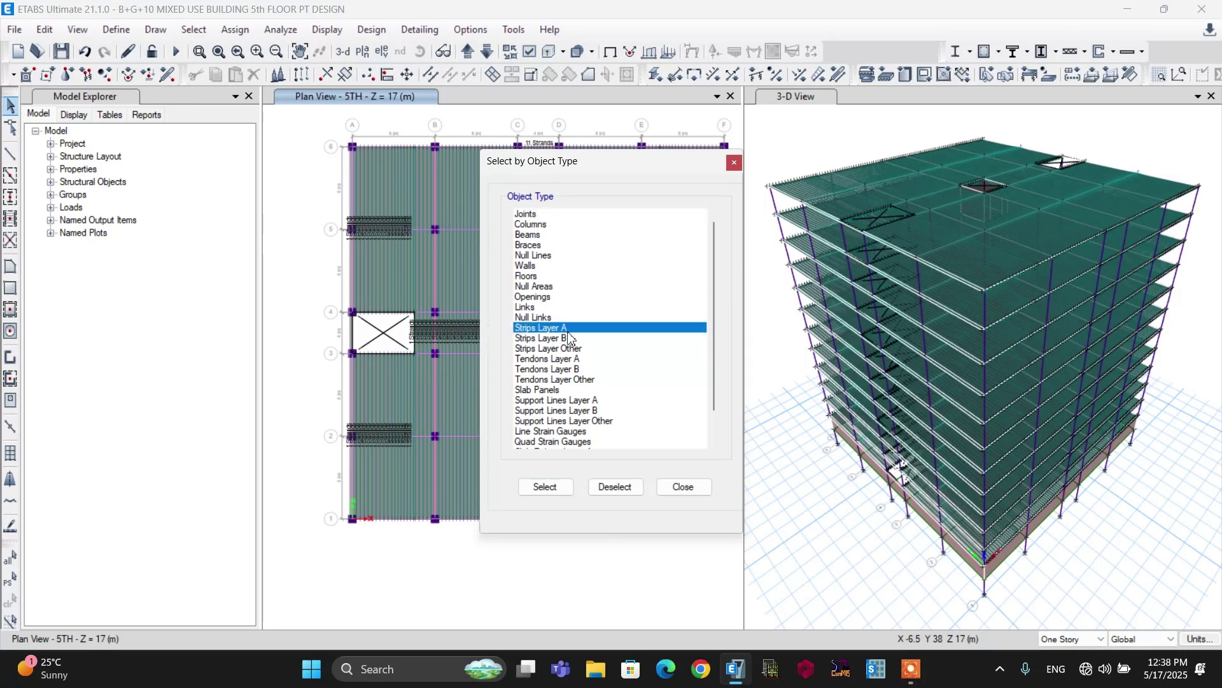
{"action": "left_click", "coordinate": [562, 339], "text": "ctrl"}
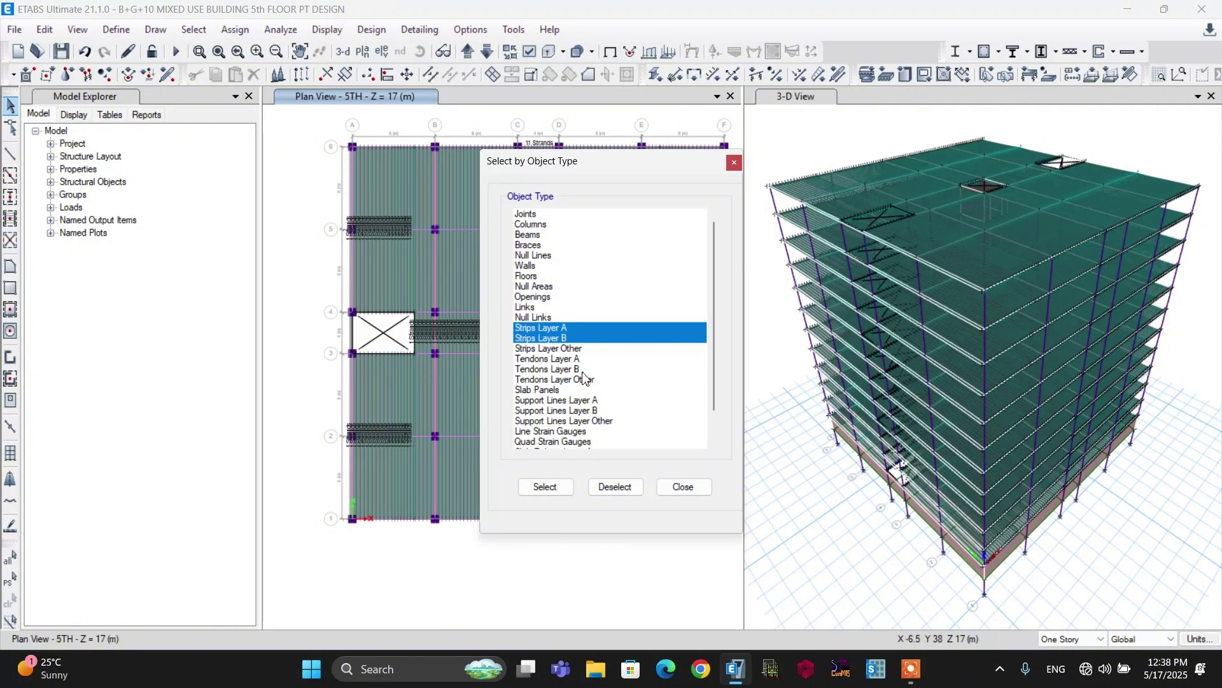
{"action": "left_click", "coordinate": [557, 359], "text": "shift"}
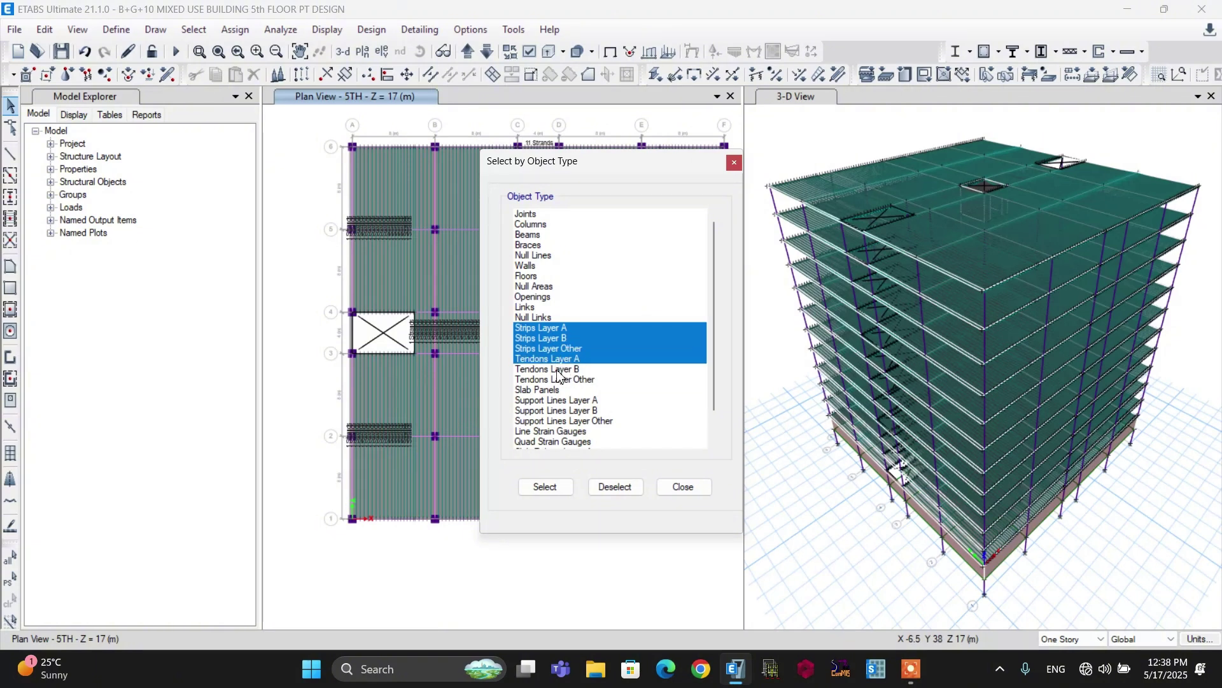
{"action": "left_click", "coordinate": [557, 370], "text": "shift"}
{"action": "left_click", "coordinate": [552, 349], "text": "ctrl"}
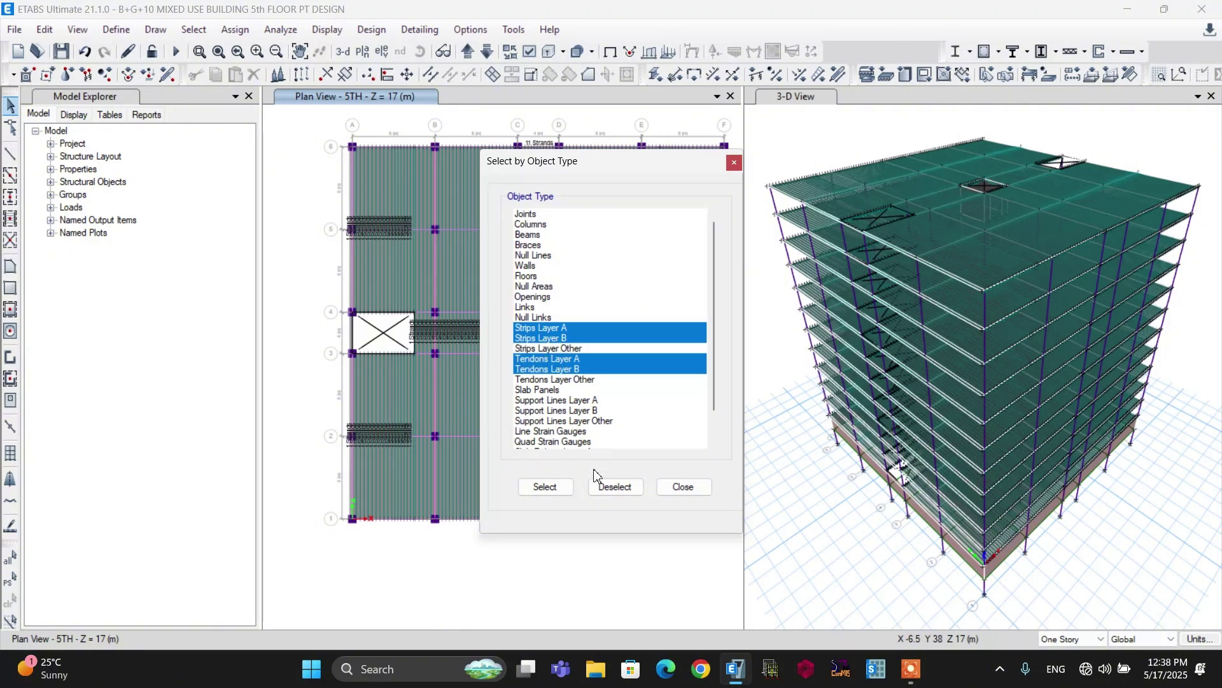
{"action": "left_click", "coordinate": [546, 487]}
{"action": "left_click", "coordinate": [685, 488]}
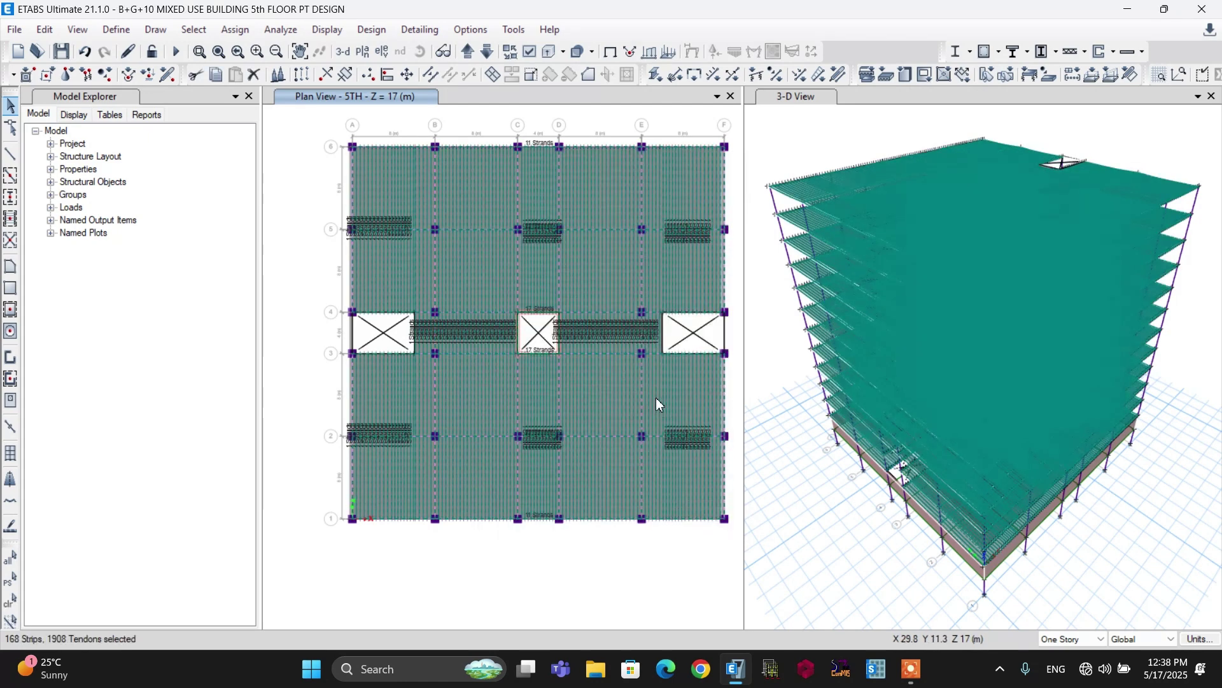
{"action": "left_click", "coordinate": [254, 75]}
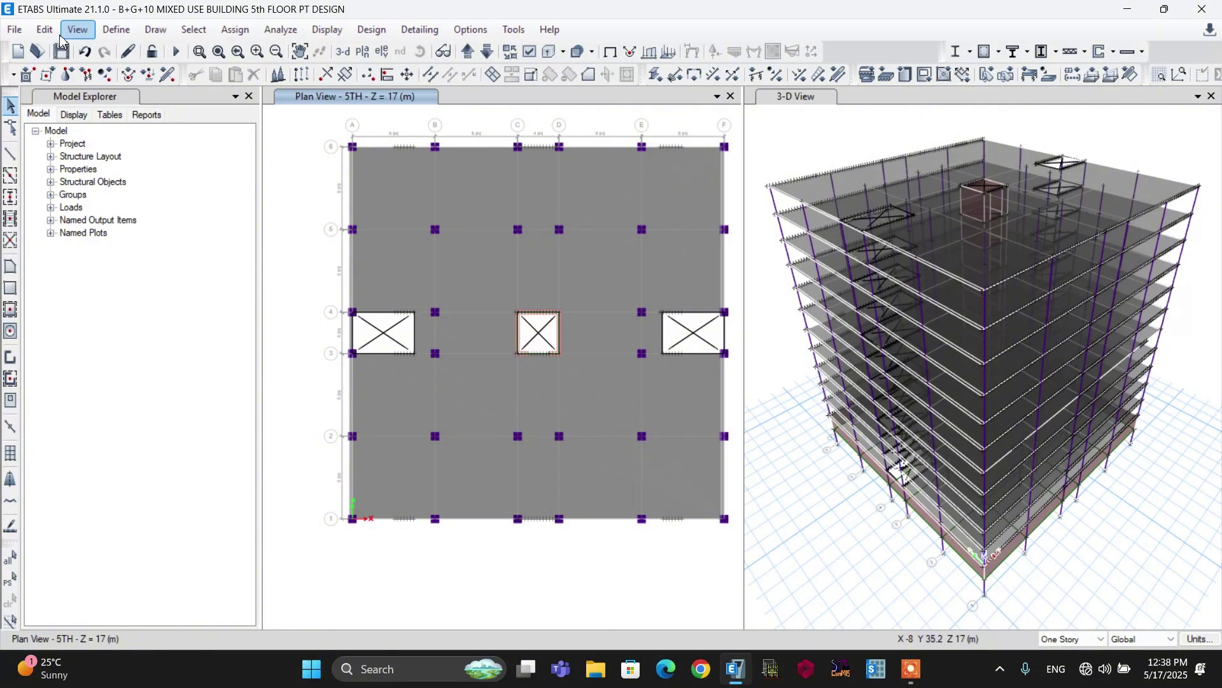
- Review the defined materials, examining the A416Gr270 tendon material's type and properties and locating C35/45 and S-500
{"action": "left_click", "coordinate": [117, 30]}
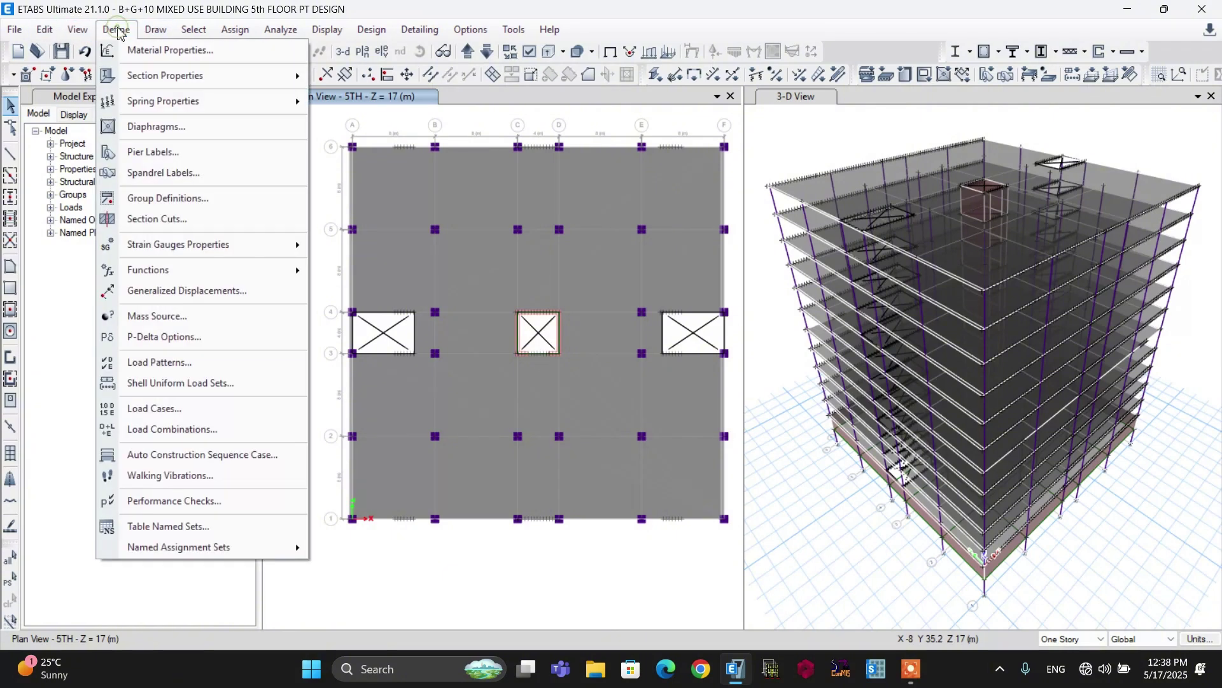
{"action": "left_click", "coordinate": [146, 55]}
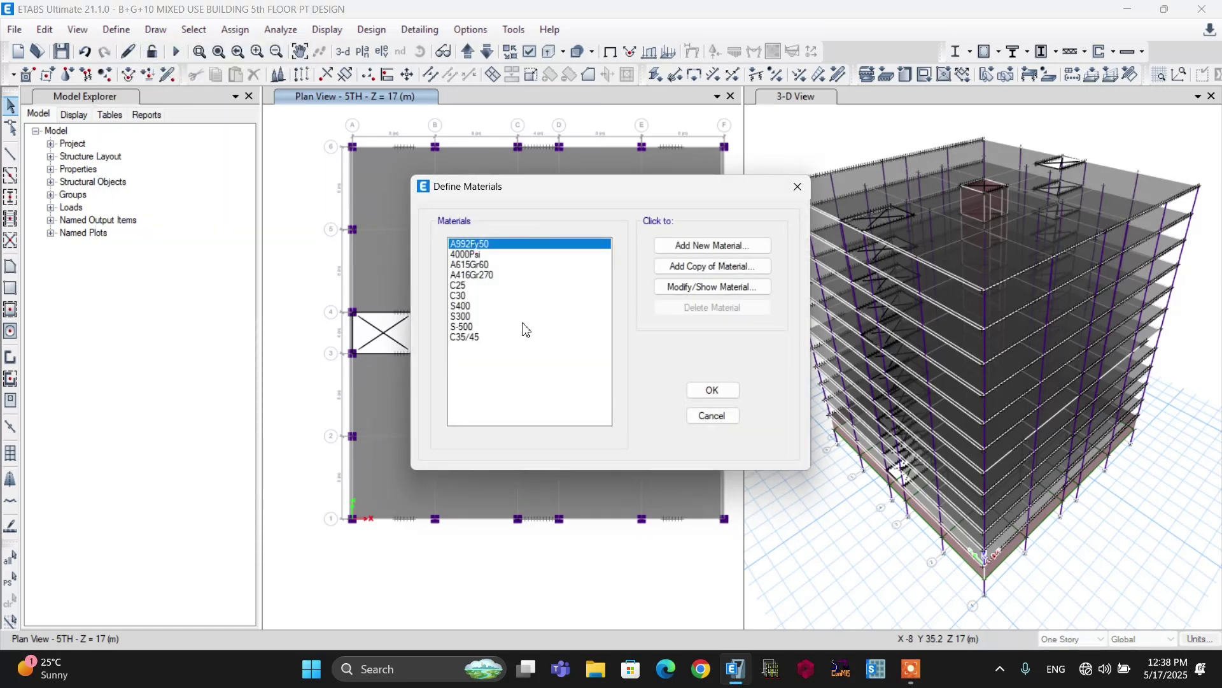
{"action": "left_click", "coordinate": [494, 276]}
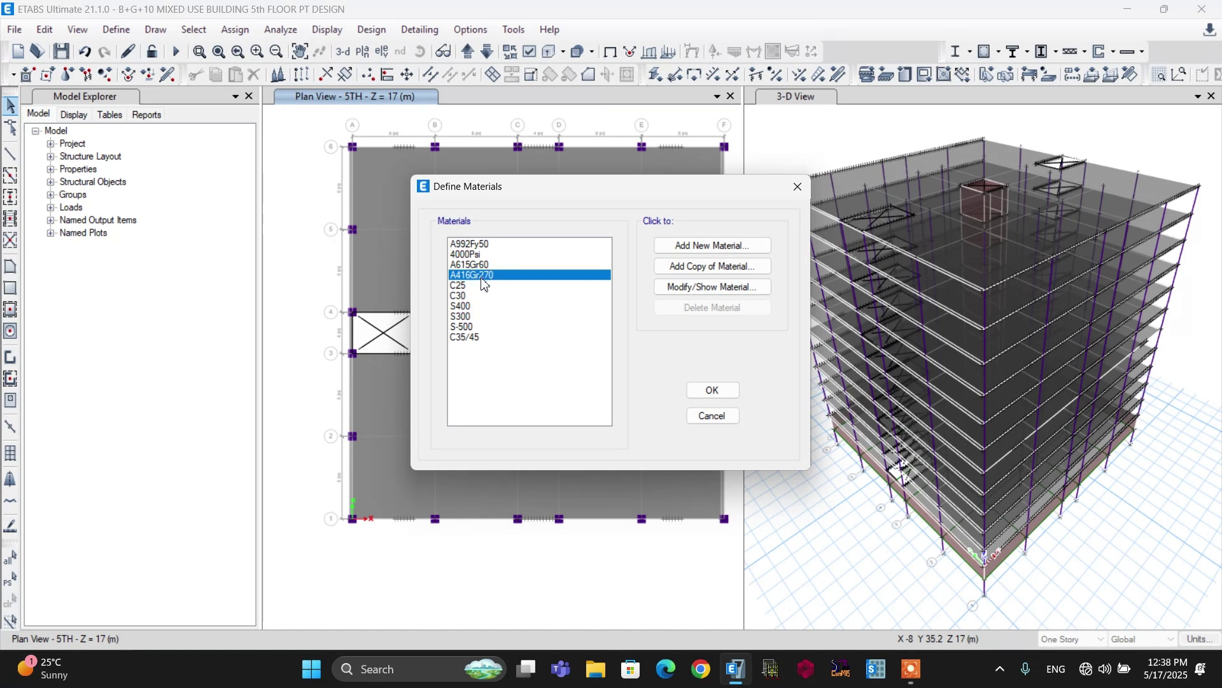
{"action": "left_click", "coordinate": [688, 290]}
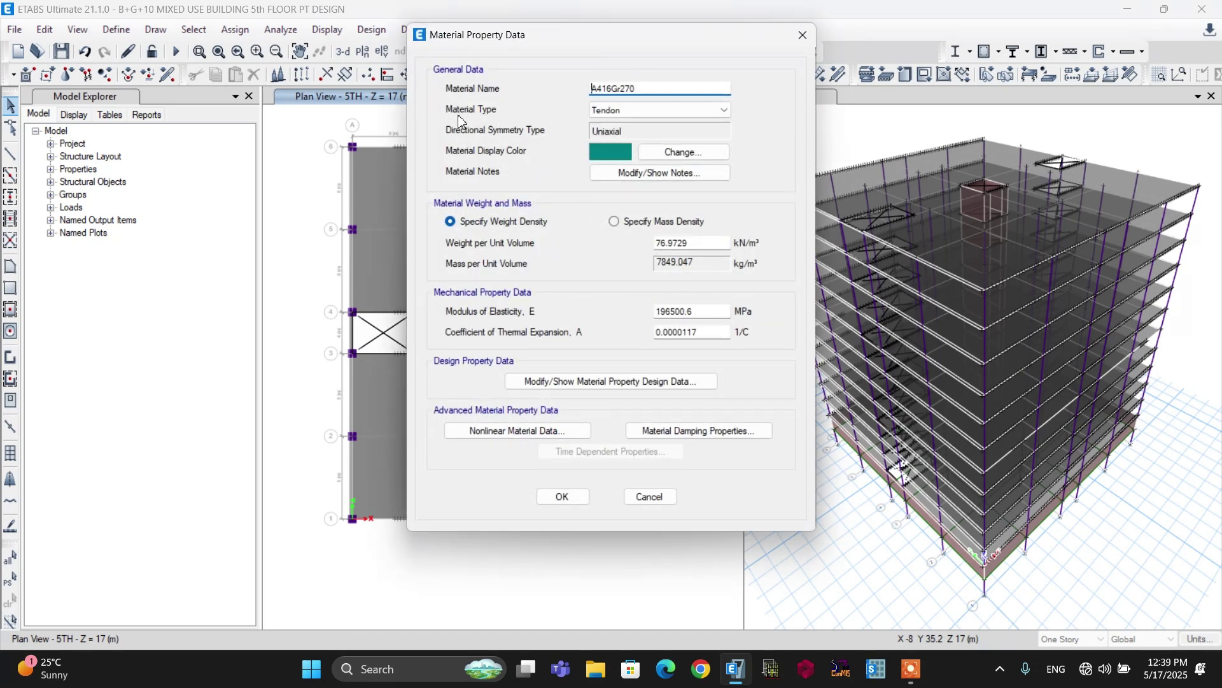
{"action": "left_click", "coordinate": [643, 111]}
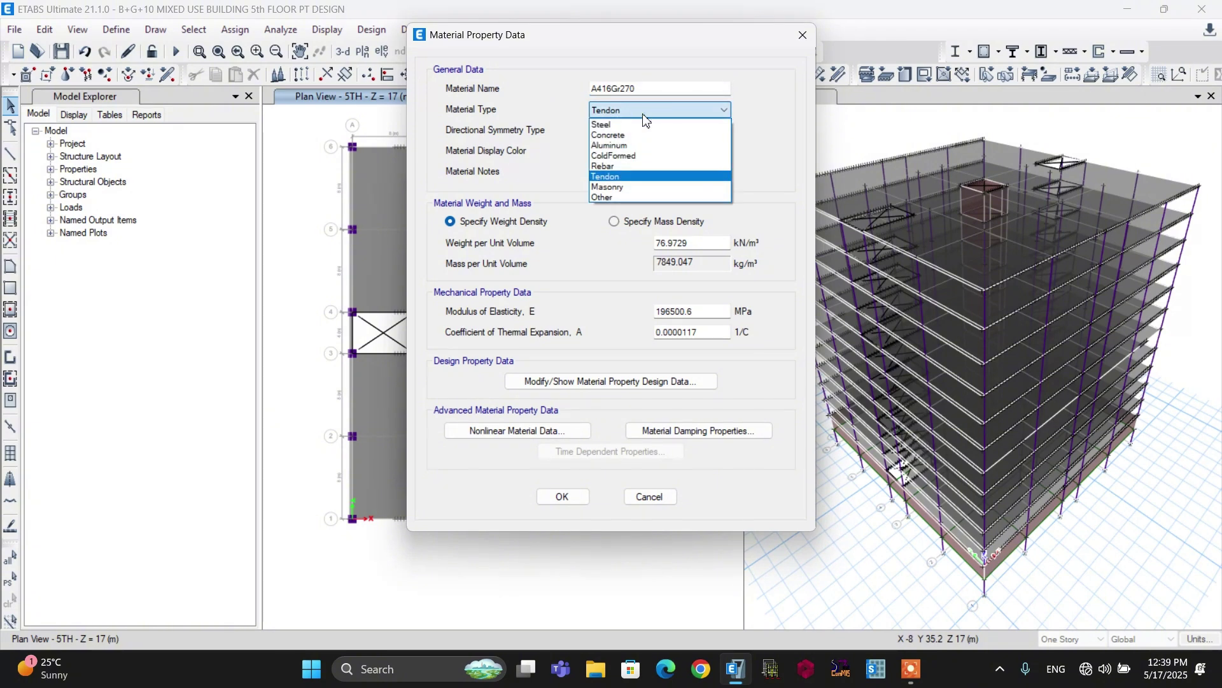
{"action": "left_click", "coordinate": [592, 116]}
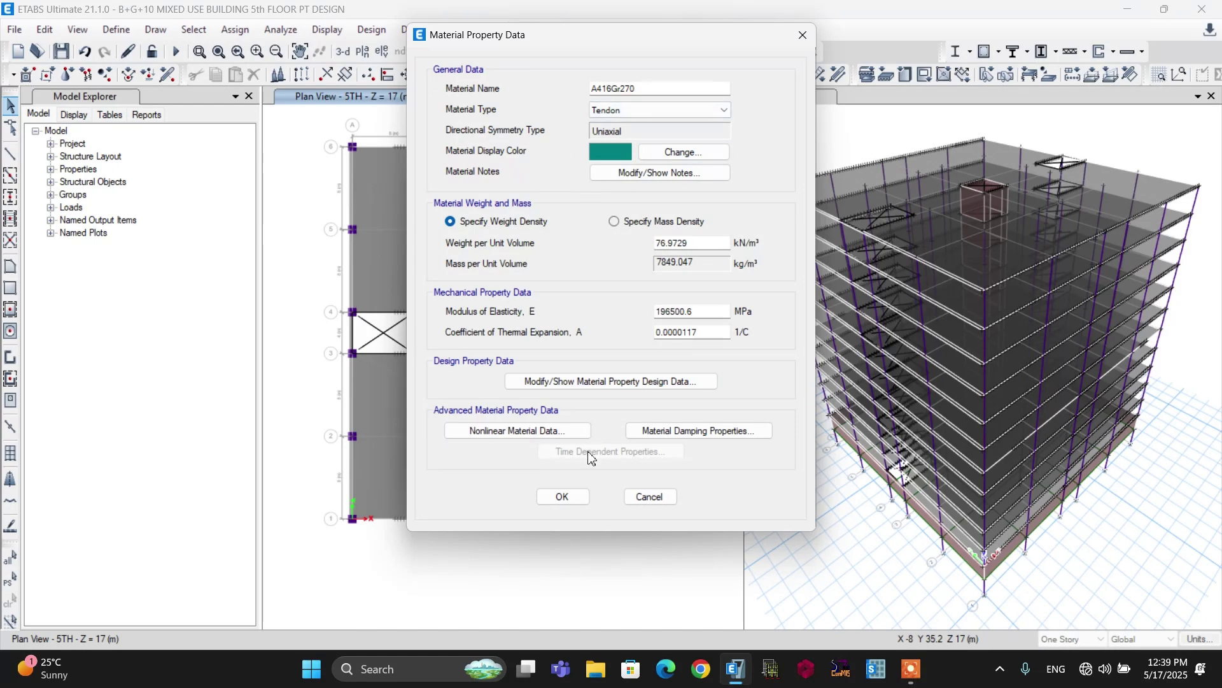
{"action": "left_click", "coordinate": [562, 497]}
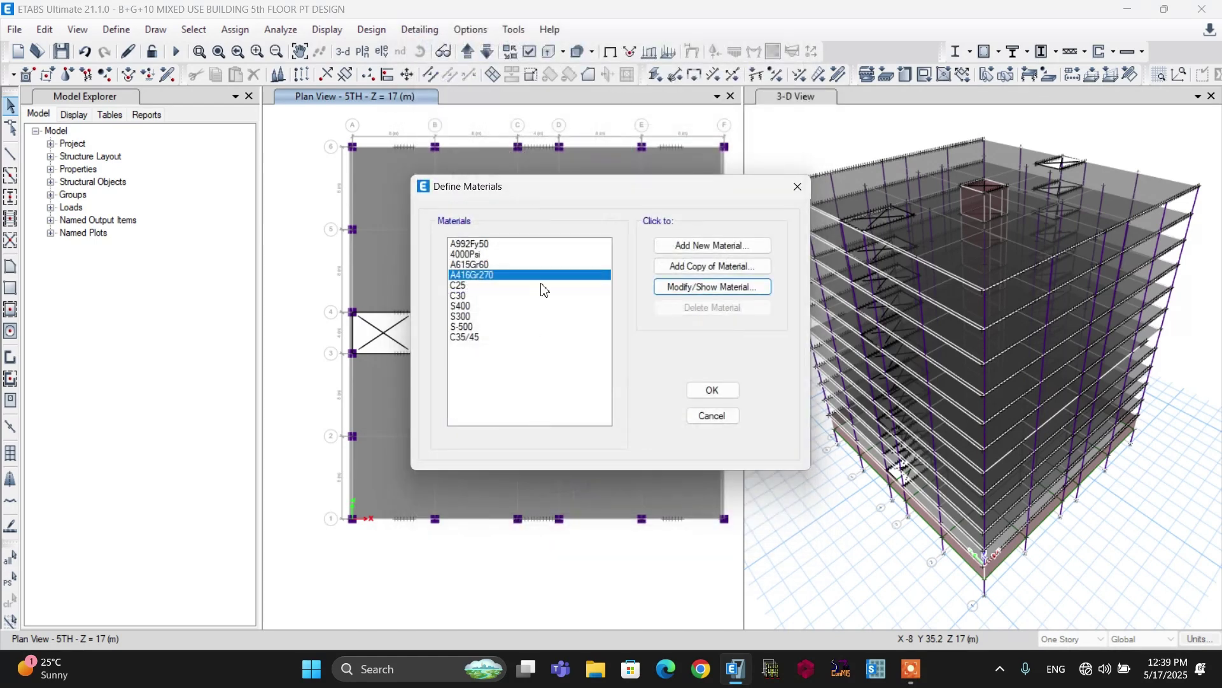
{"action": "left_click", "coordinate": [469, 339]}
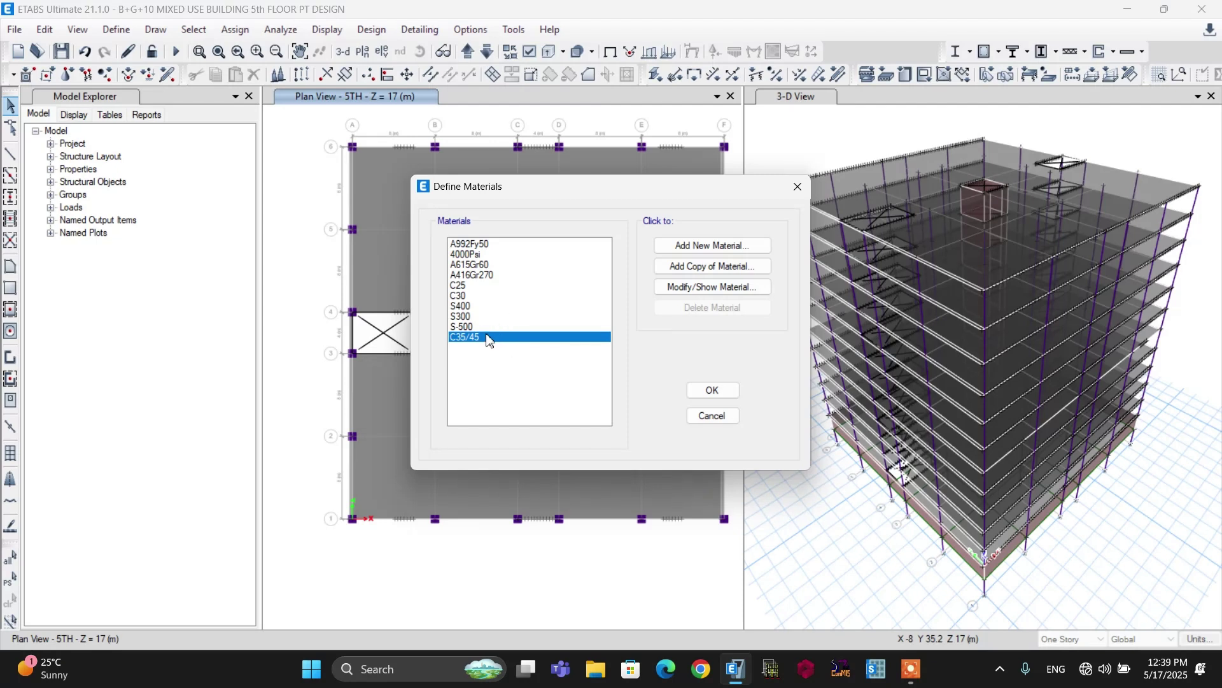
{"action": "left_click", "coordinate": [477, 329]}
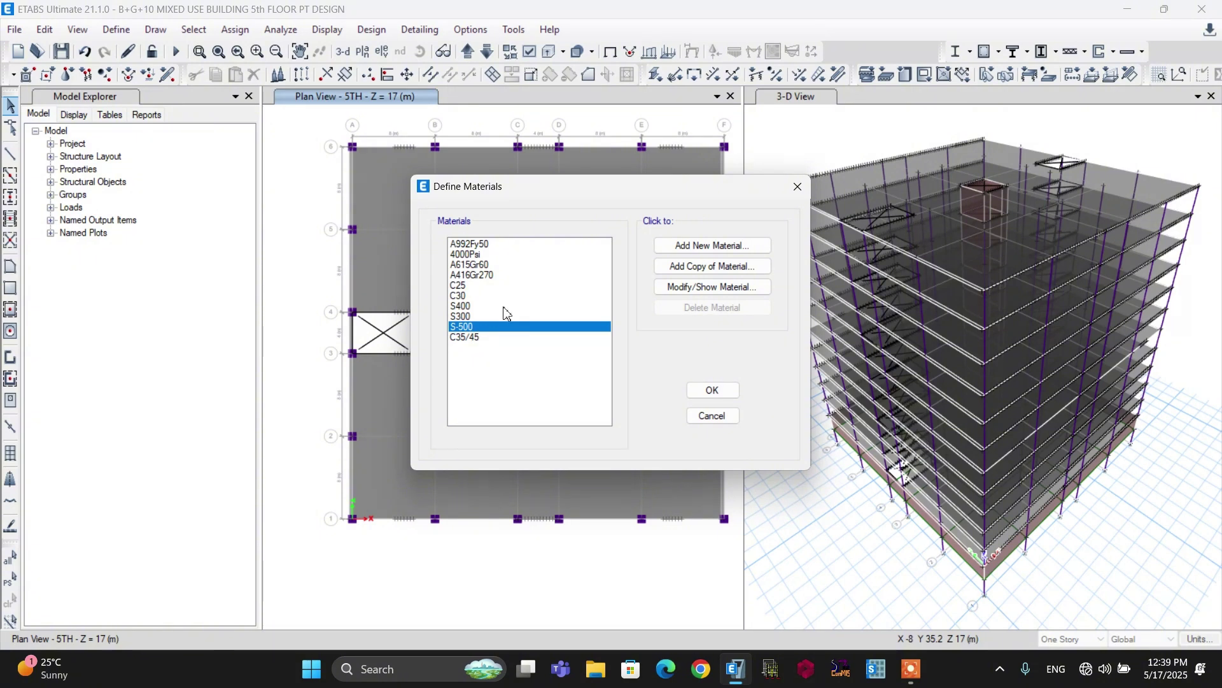
{"action": "left_click", "coordinate": [705, 391]}
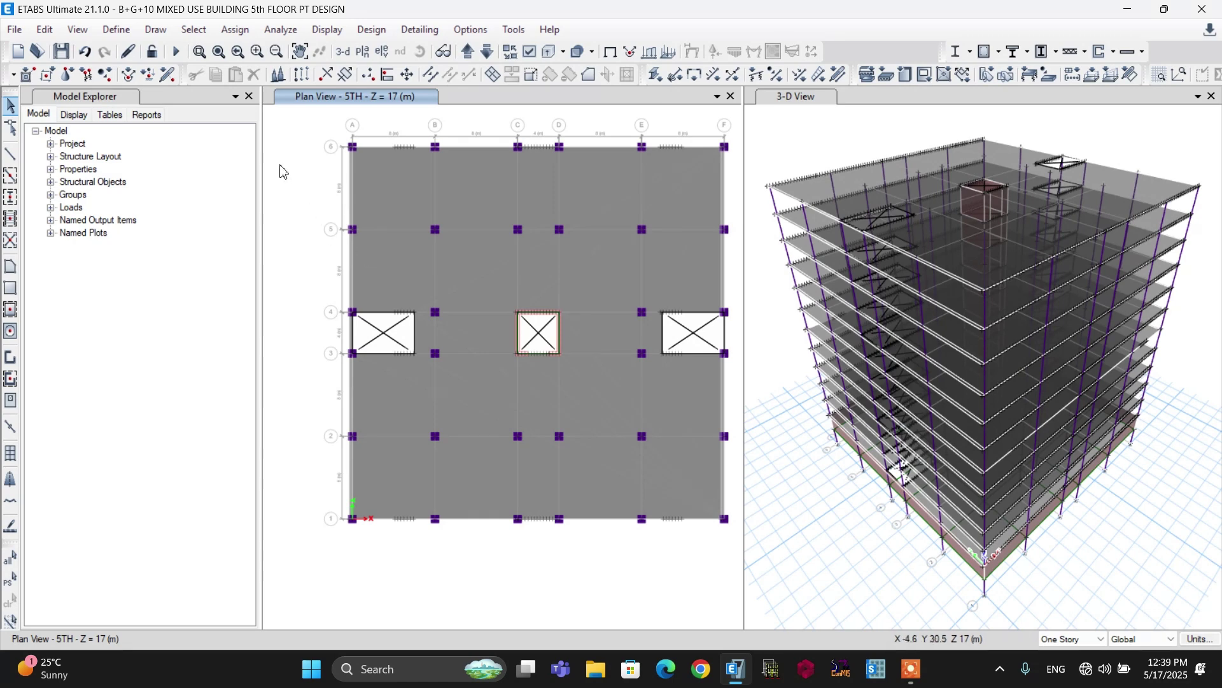
- Rename the existing tendon section property as Tendon15.2mm and set its strand area to 166.4 mm²
{"action": "left_click", "coordinate": [112, 35]}
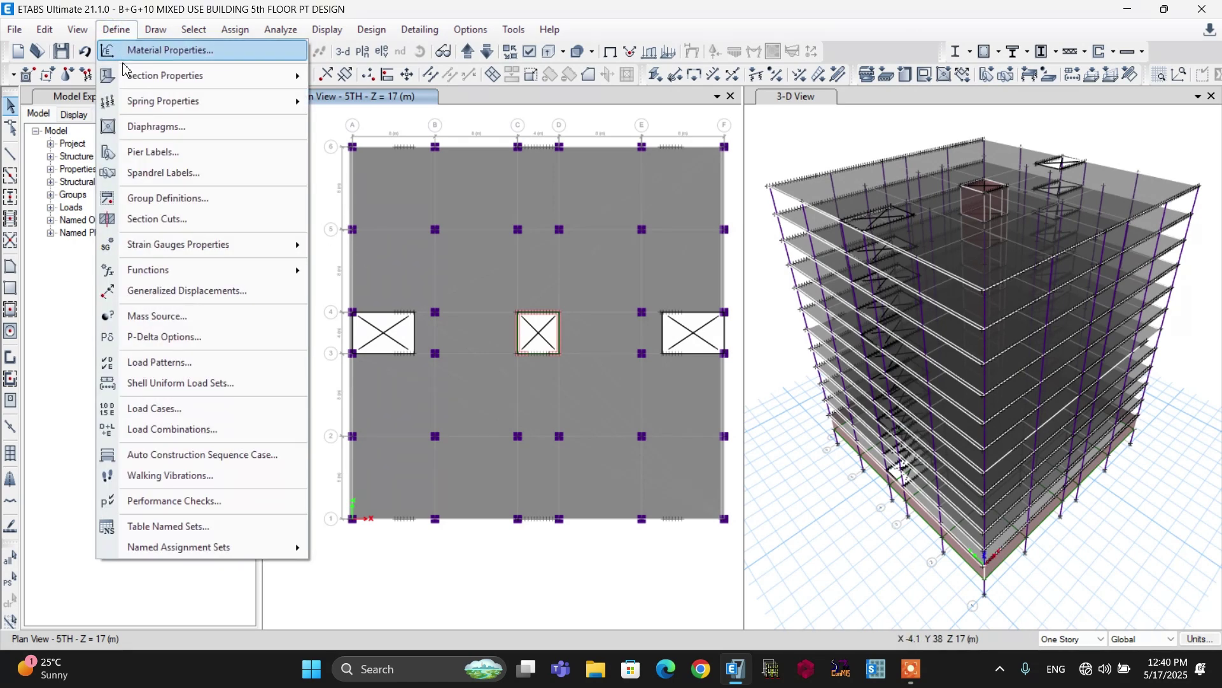
{"action": "mouse_move", "coordinate": [127, 78]}
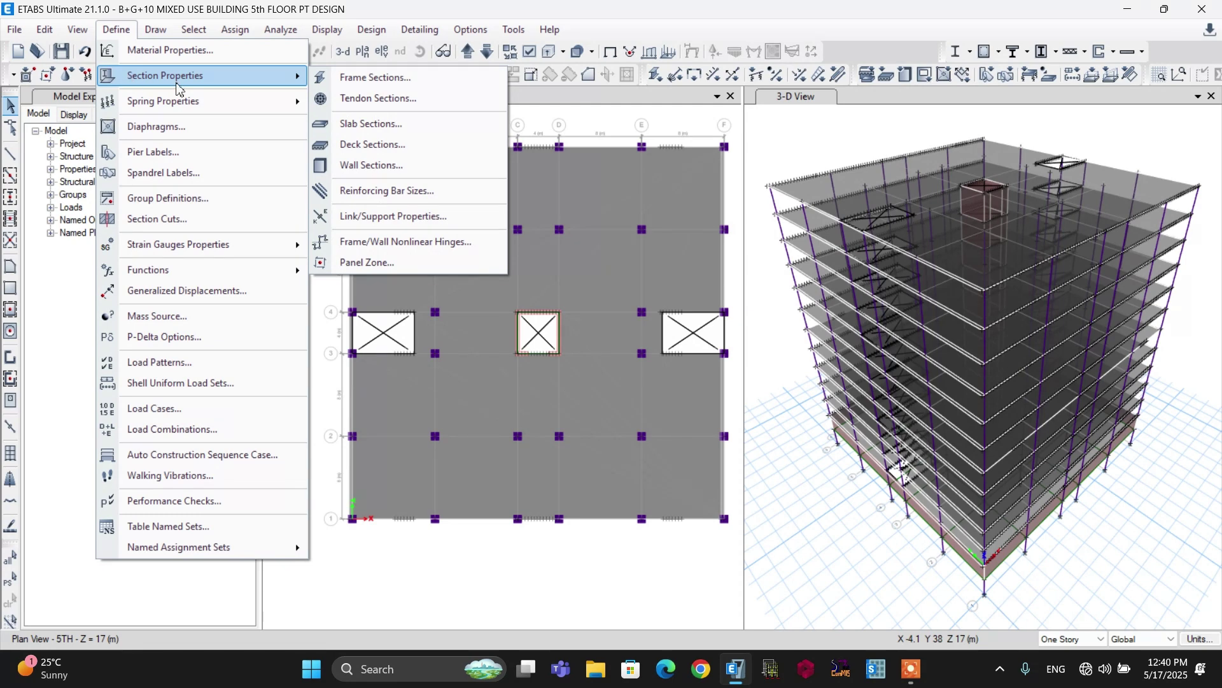
{"action": "left_click", "coordinate": [368, 100]}
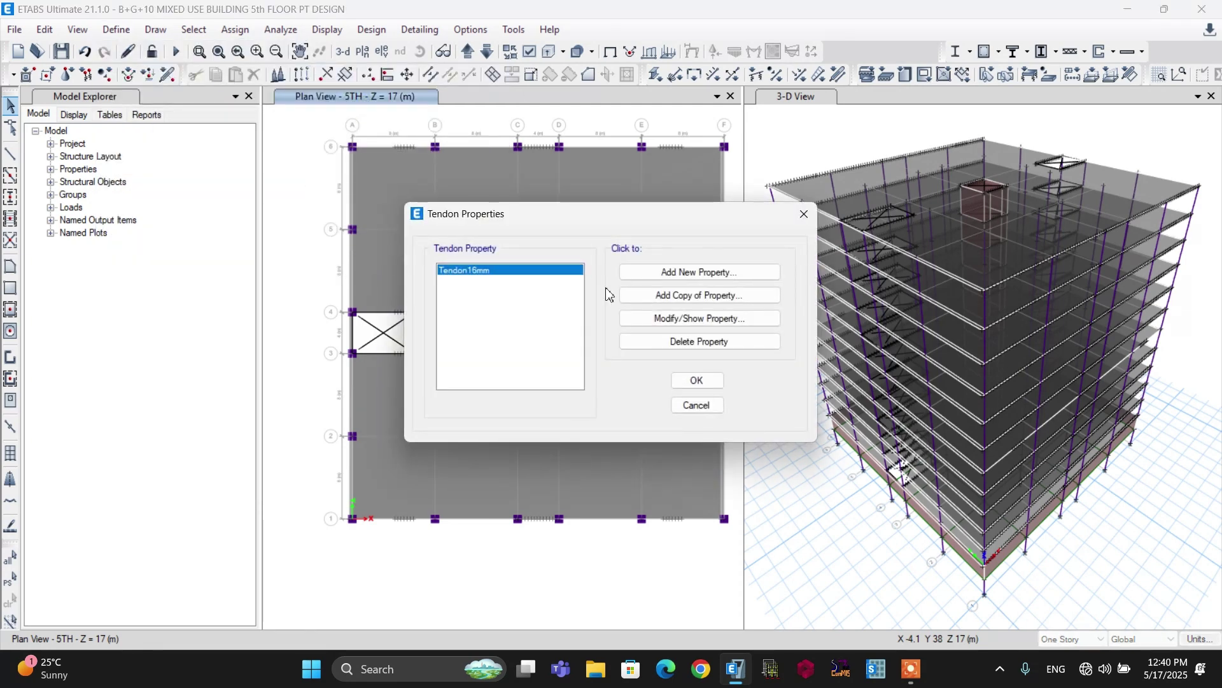
{"action": "left_click", "coordinate": [684, 319]}
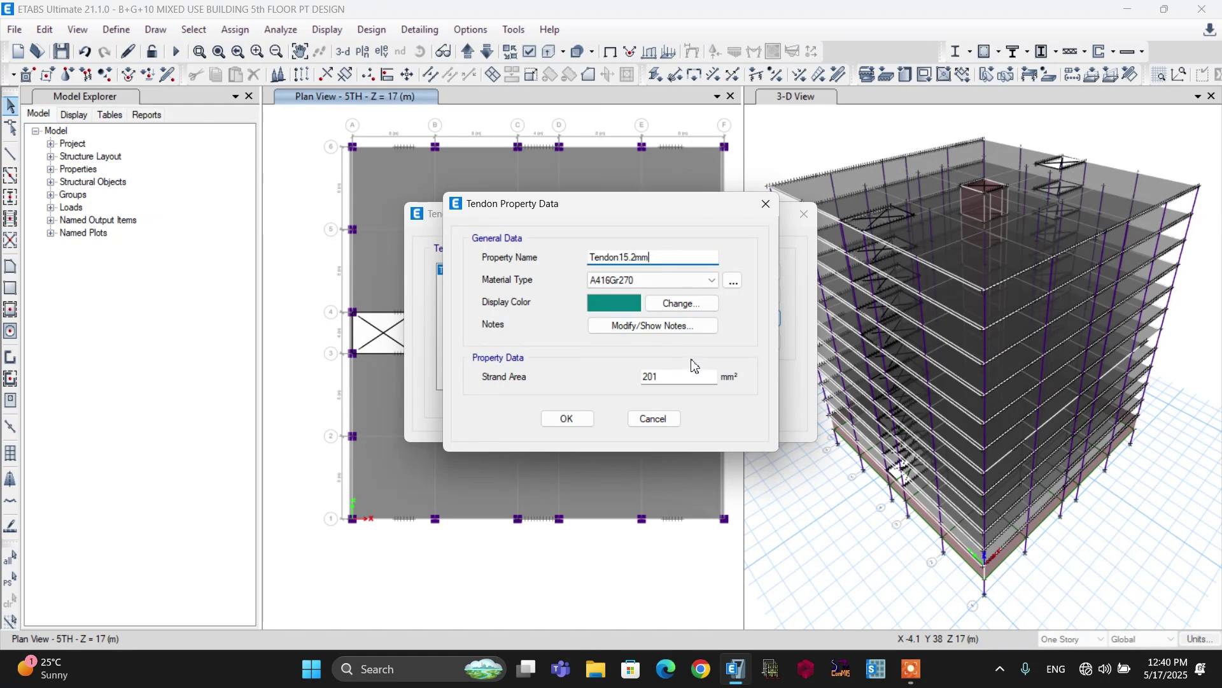
{"action": "left_click_drag", "start_coordinate": [681, 380], "coordinate": [628, 379]}
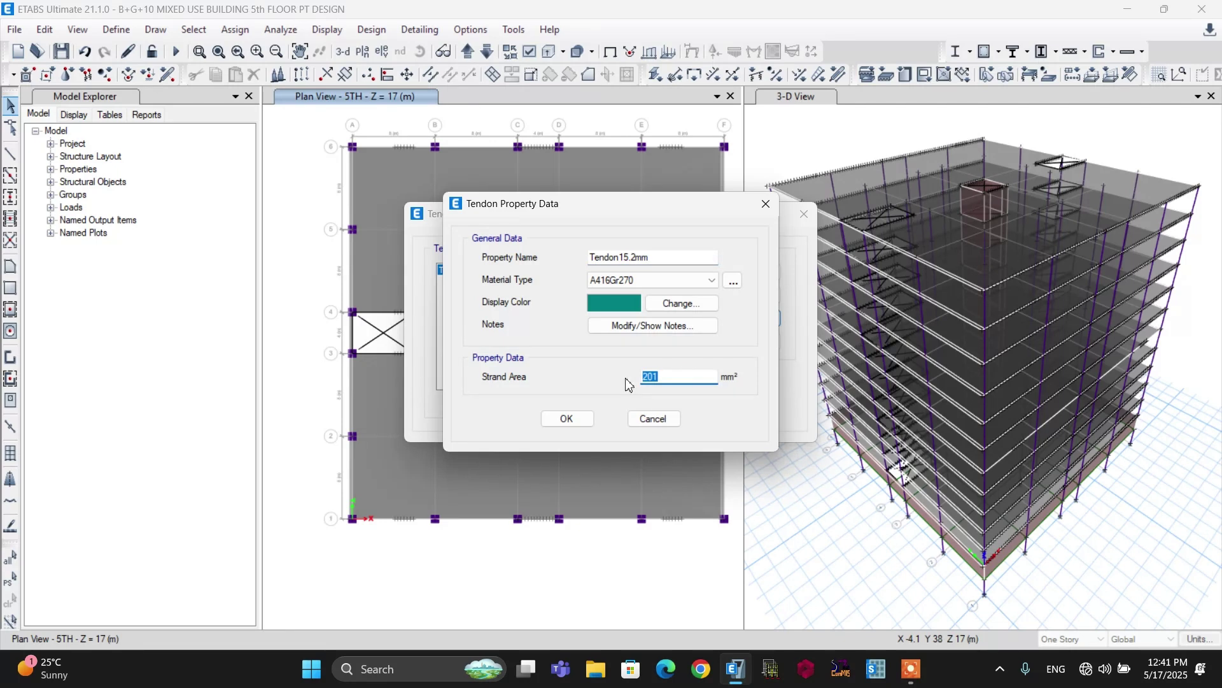
{"action": "type", "text": "166.4"}
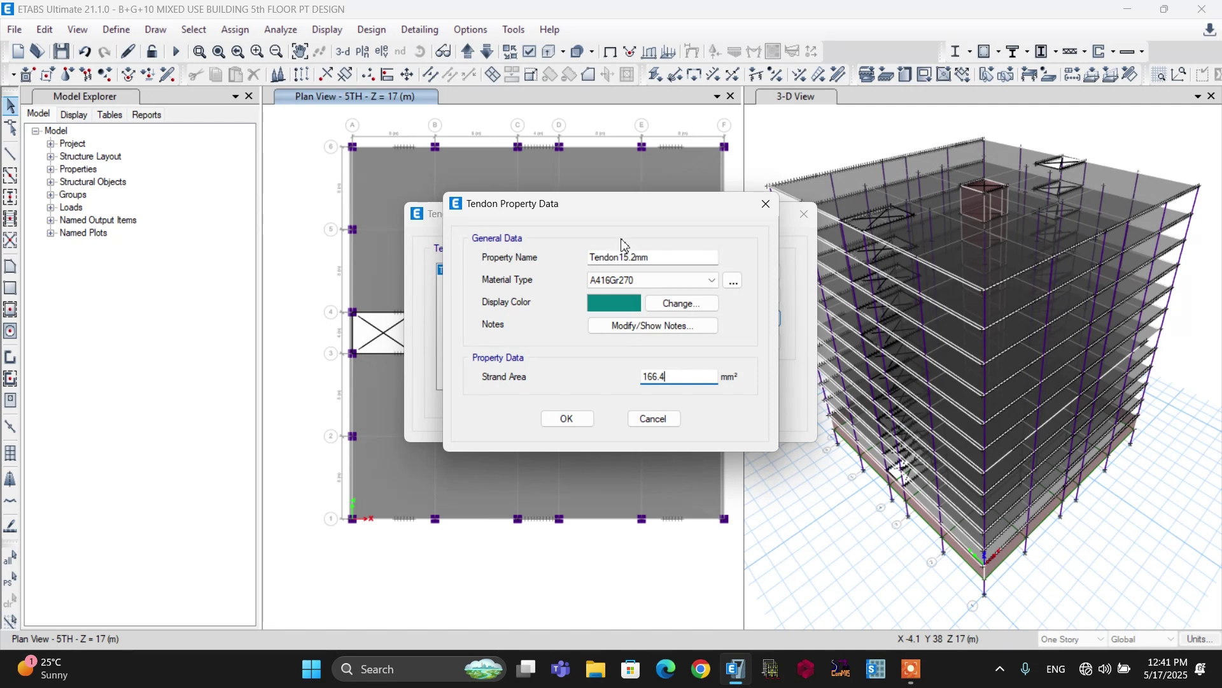
{"action": "left_click", "coordinate": [619, 257]}
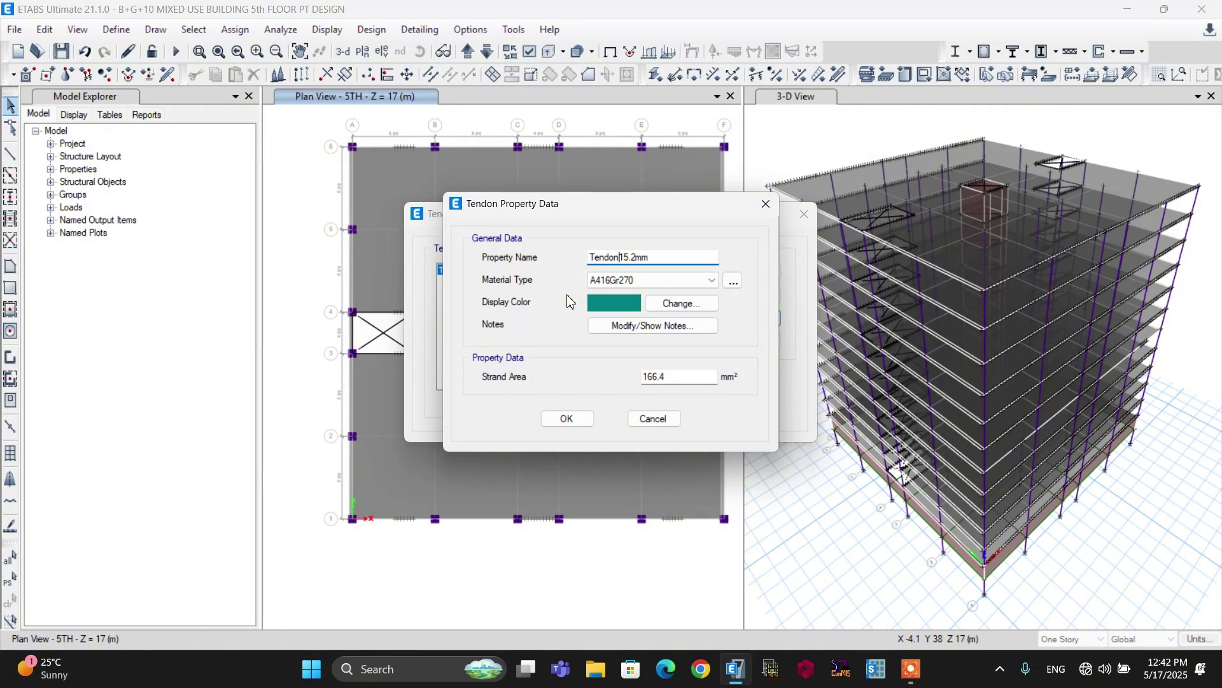
{"action": "left_click", "coordinate": [563, 420]}
{"action": "left_click", "coordinate": [563, 422]}
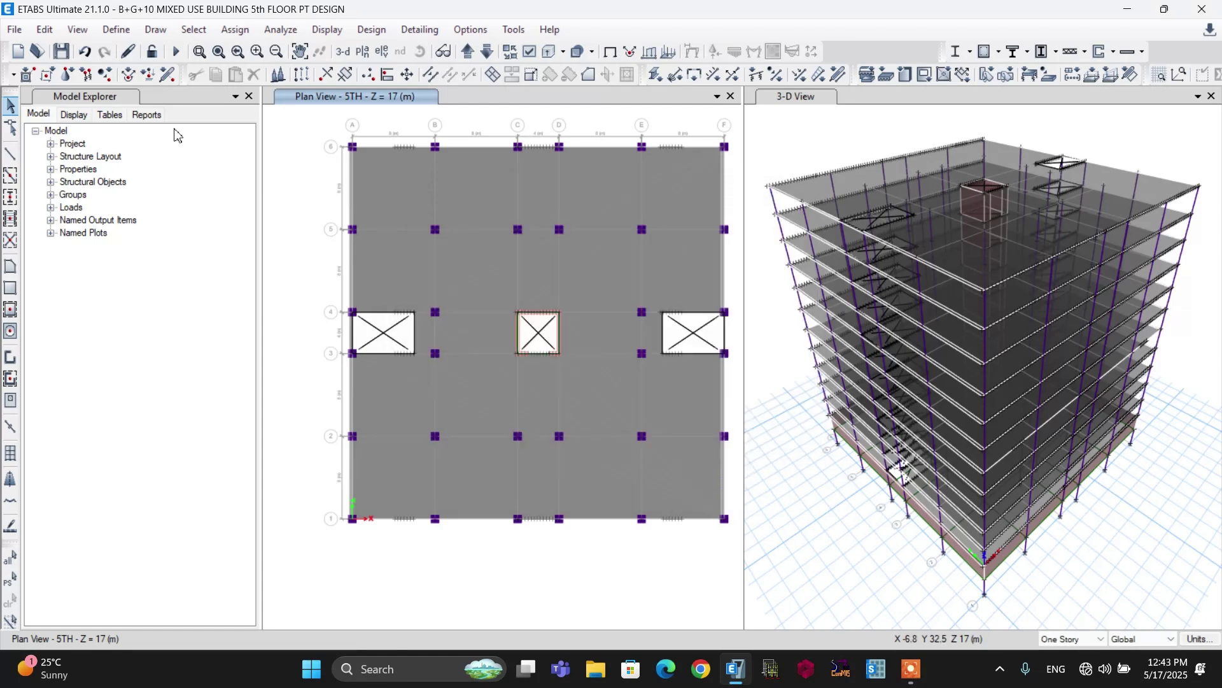
- Check the material, modeling type and thickness of the Slab200 slab section property
{"action": "left_click", "coordinate": [116, 29]}
{"action": "mouse_move", "coordinate": [126, 77]}
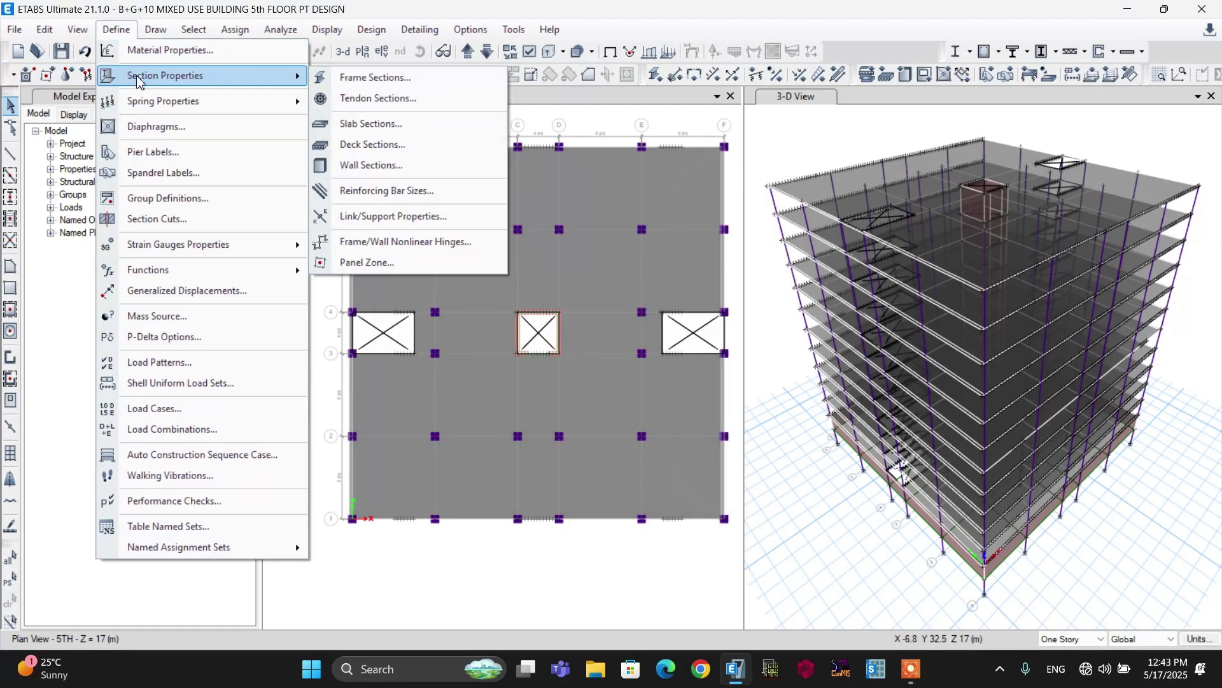
{"action": "left_click", "coordinate": [361, 127]}
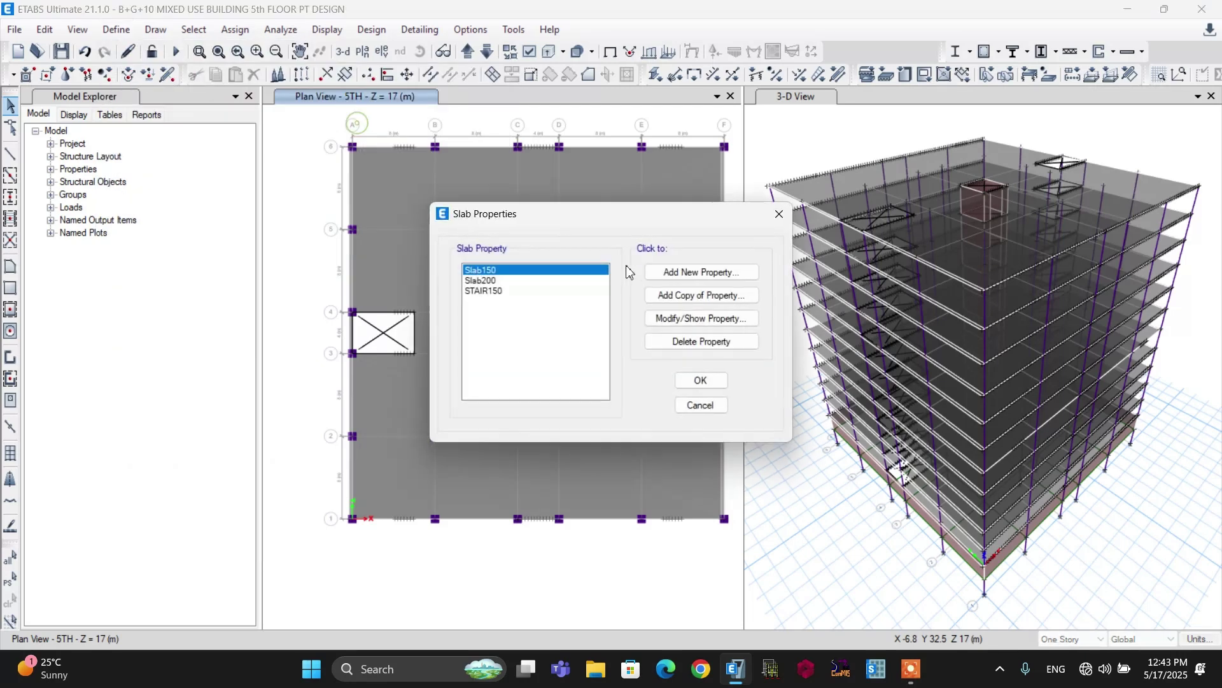
{"action": "left_click", "coordinate": [511, 280]}
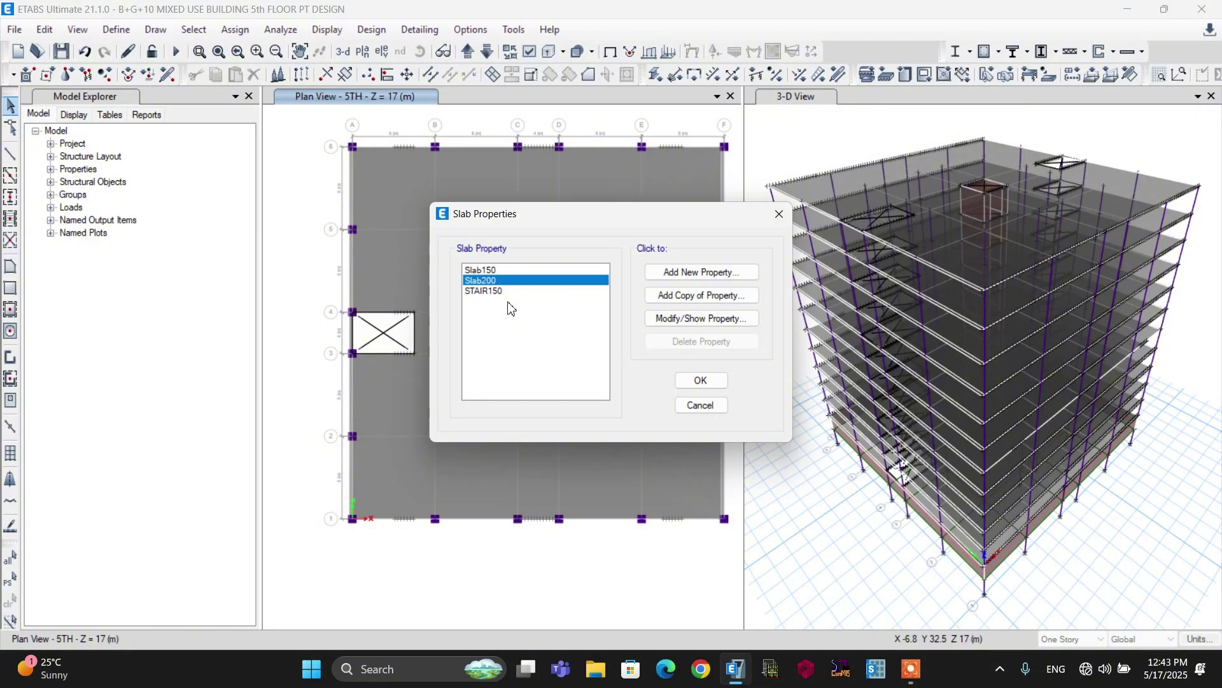
{"action": "left_click", "coordinate": [663, 320]}
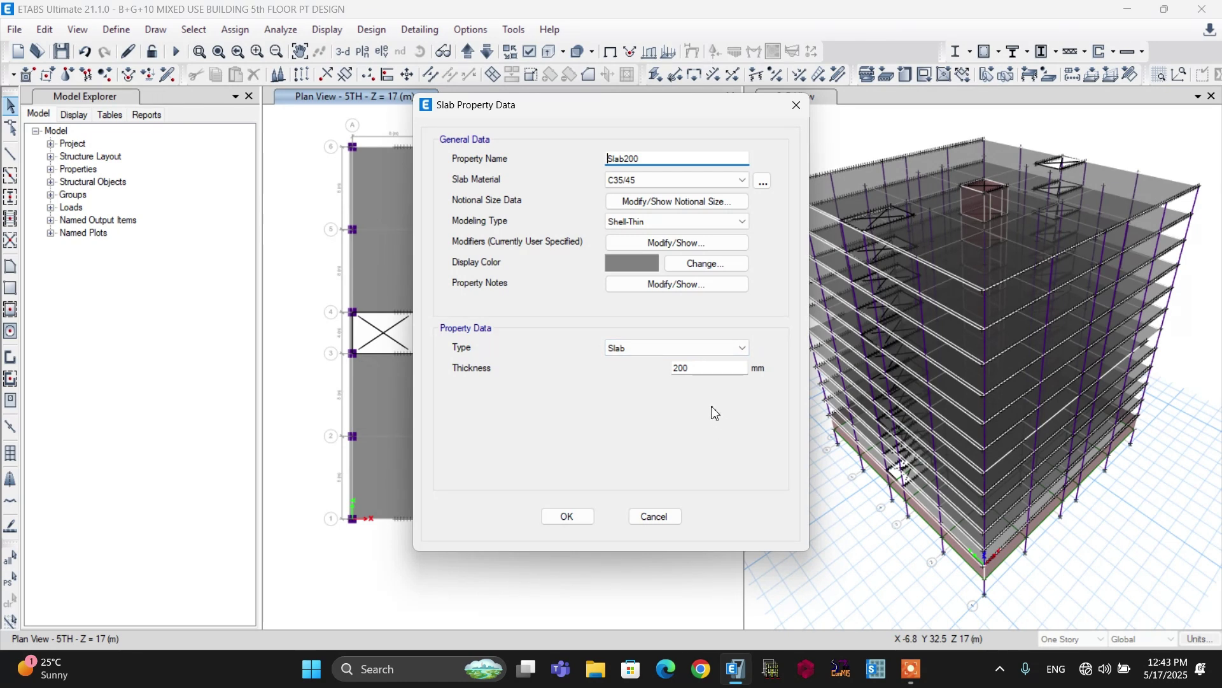
{"action": "left_click", "coordinate": [692, 371]}
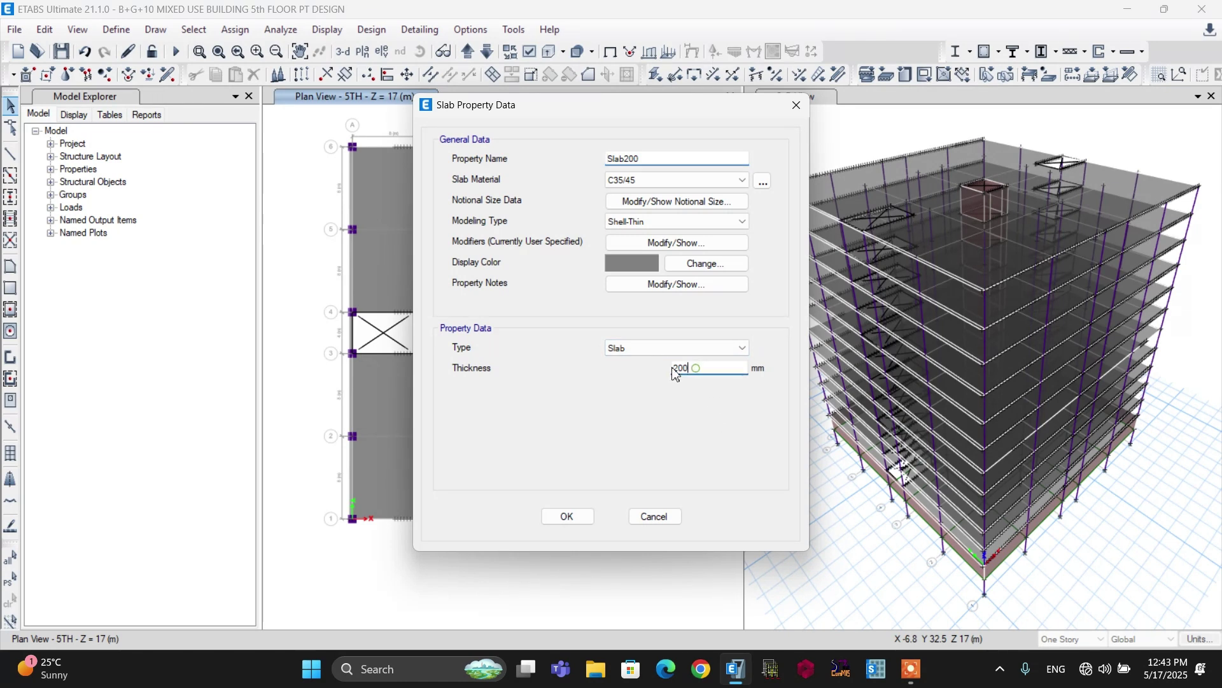
{"action": "left_click", "coordinate": [558, 520]}
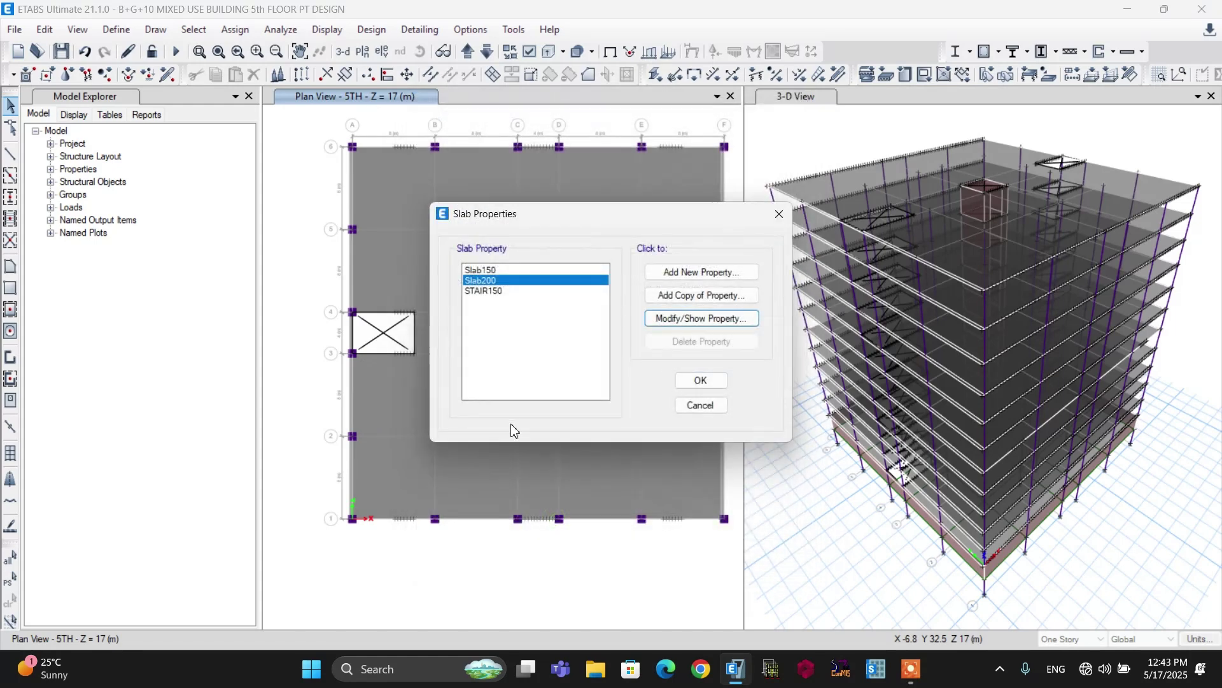
{"action": "left_click", "coordinate": [698, 379]}
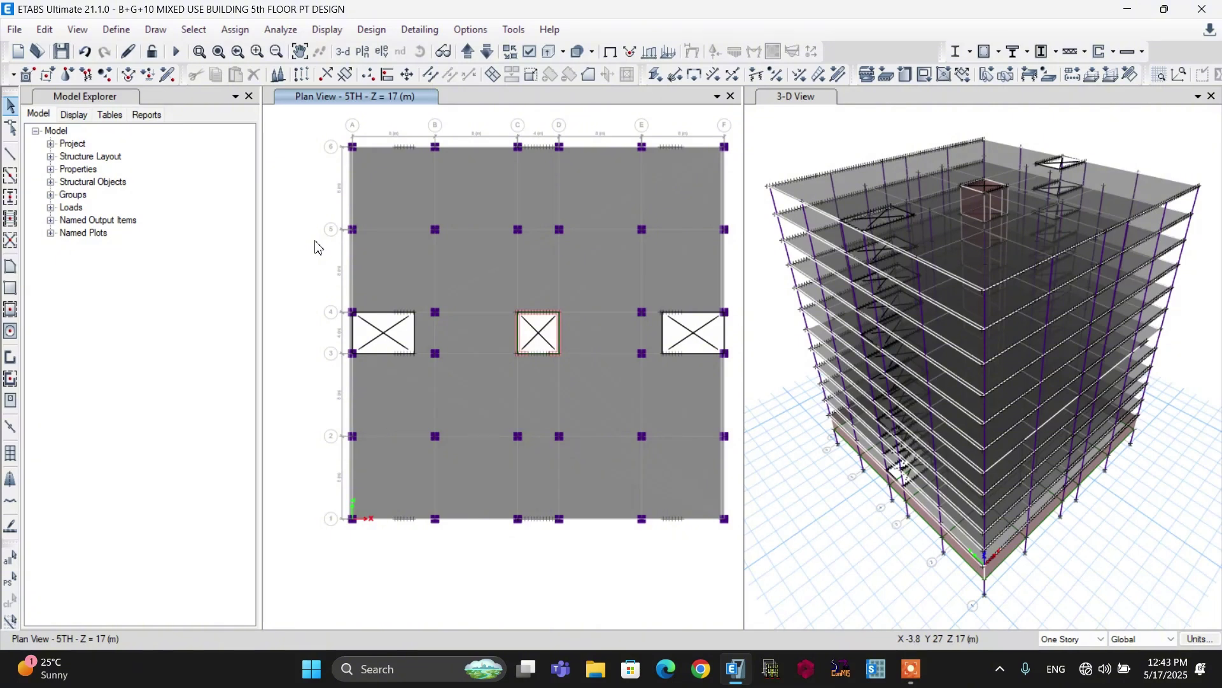
- Review the defined load patterns, checking the types of PT-FINAL and PT-TRANSFER
{"action": "left_click", "coordinate": [116, 29]}
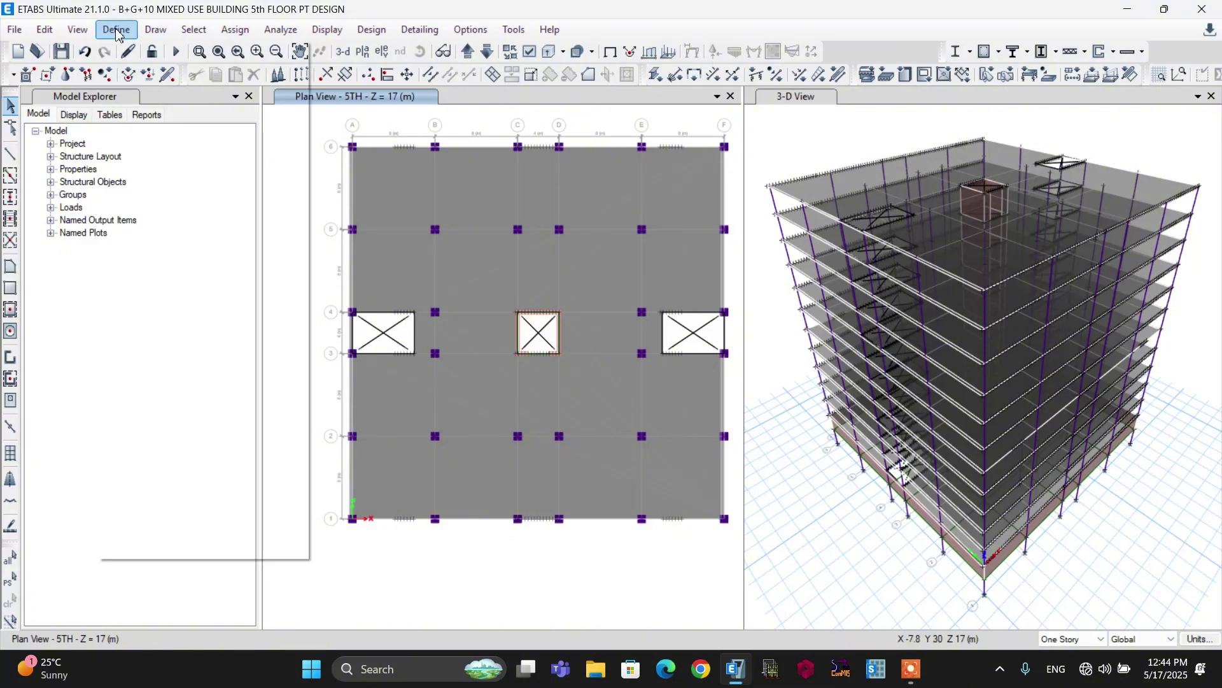
{"action": "left_click", "coordinate": [152, 368]}
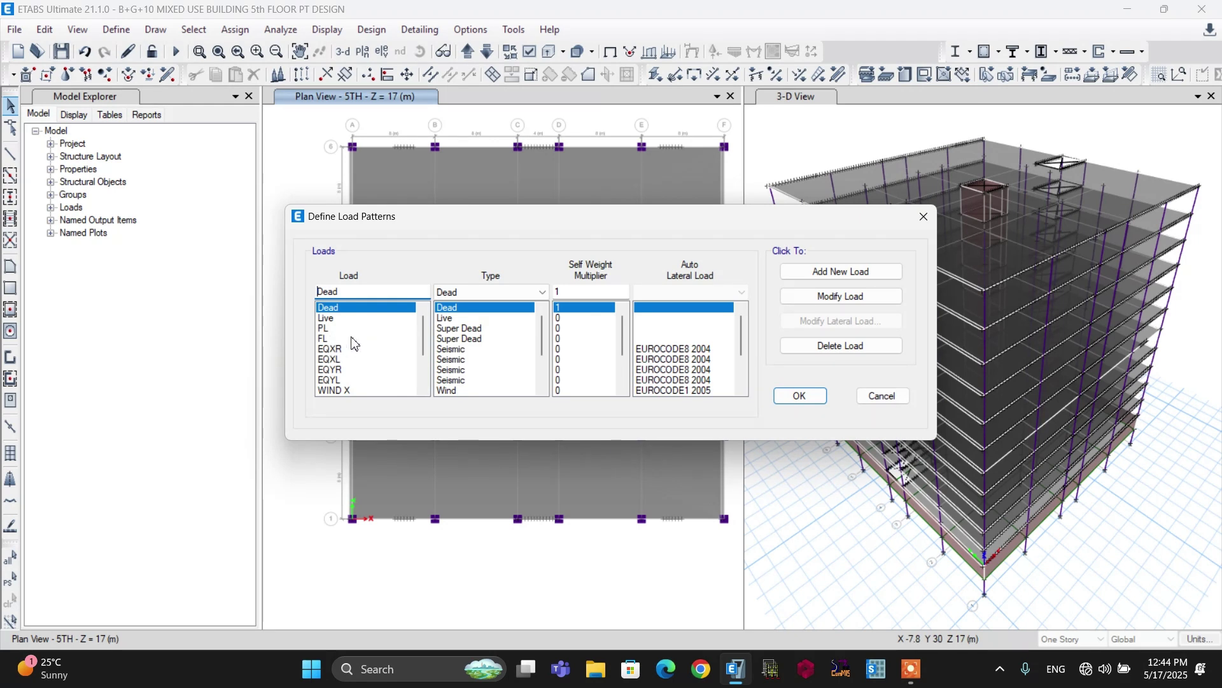
{"action": "scroll", "coordinate": [365, 348], "scroll_direction": "down", "scroll_amount": 1}
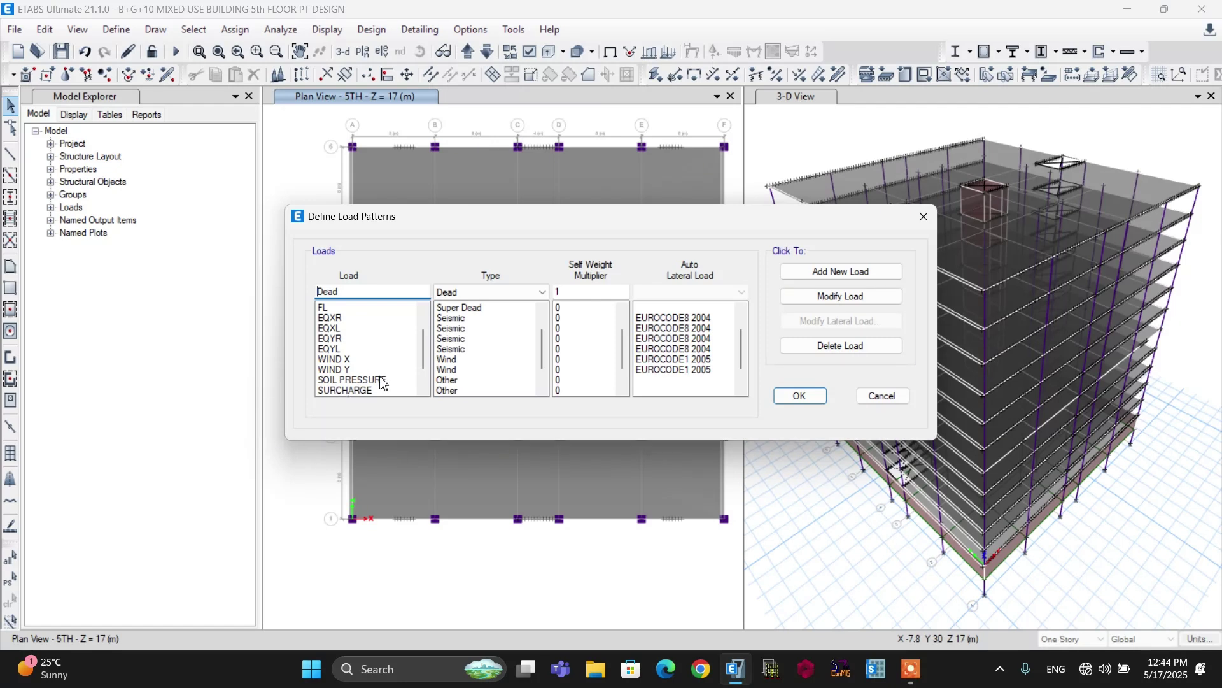
{"action": "scroll", "coordinate": [376, 331], "scroll_direction": "down", "scroll_amount": 1}
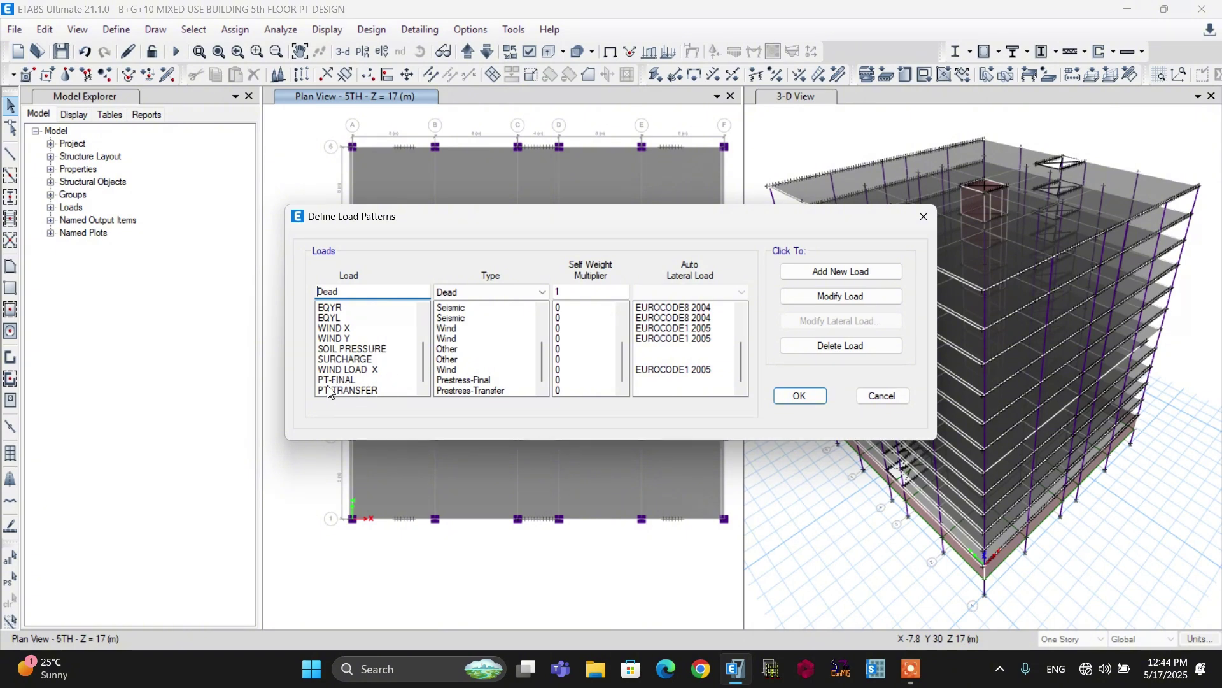
{"action": "left_click", "coordinate": [350, 380]}
{"action": "left_click", "coordinate": [354, 393]}
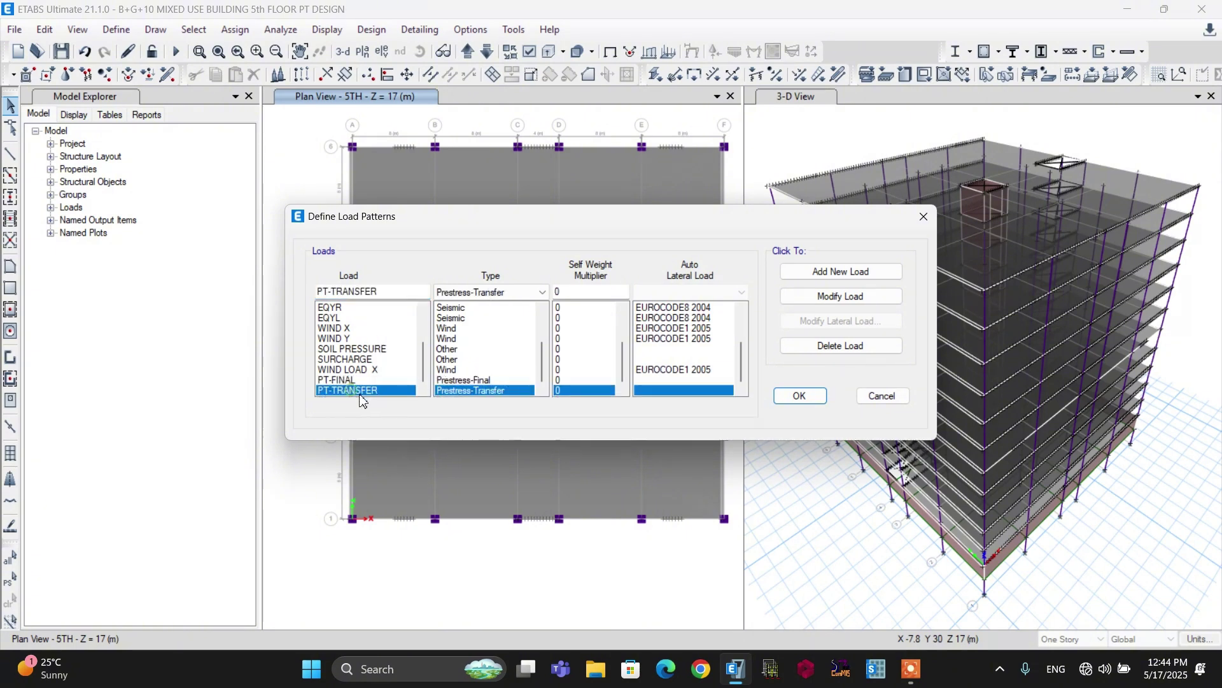
- Delete the PT-FINAL and PT-TRANSFER load patterns
{"action": "left_click", "coordinate": [351, 381]}
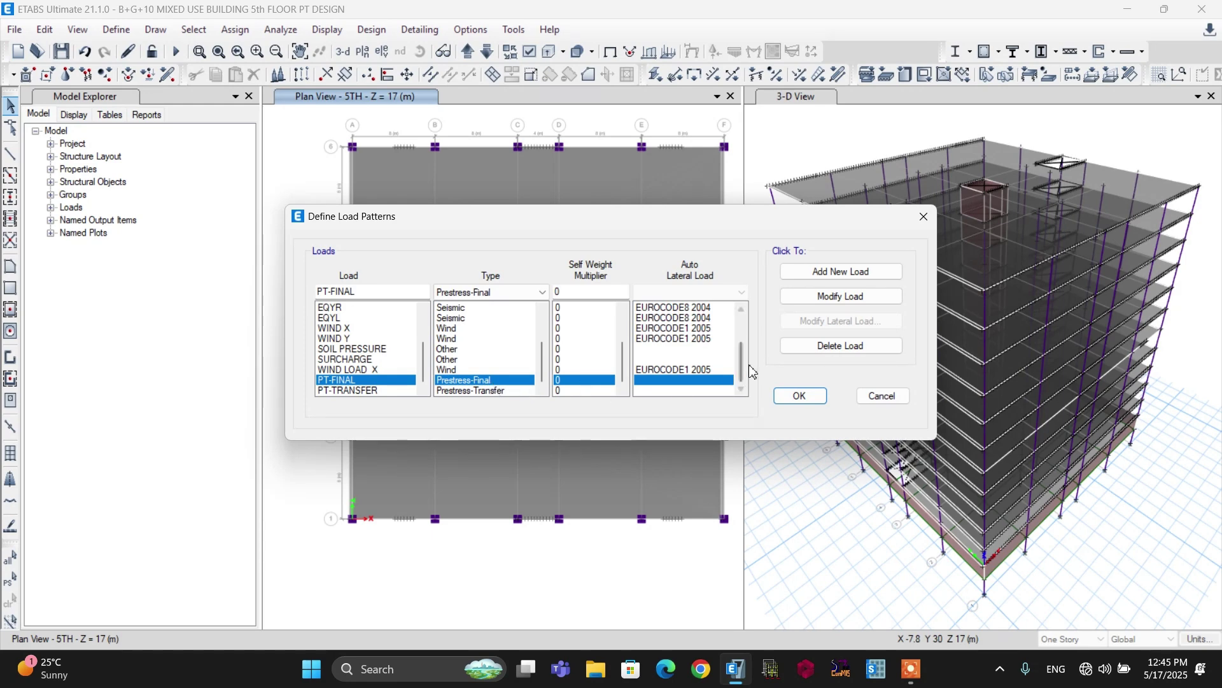
{"action": "left_click", "coordinate": [803, 348]}
{"action": "key", "text": "Return"}
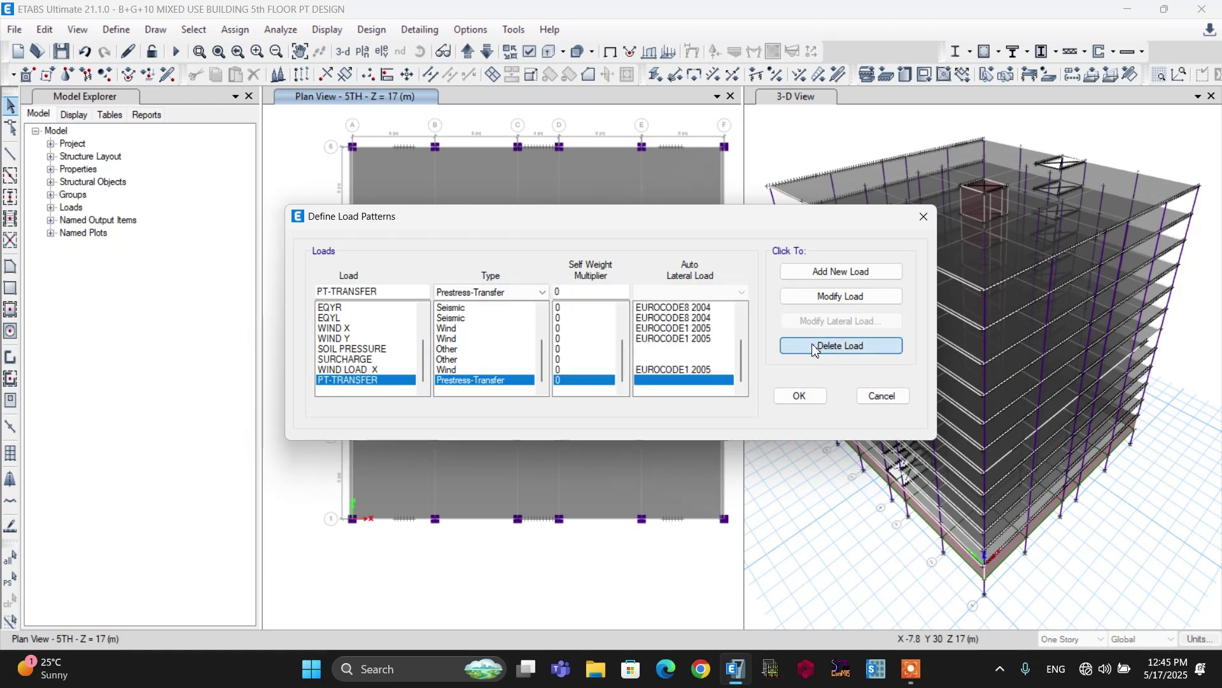
{"action": "left_click", "coordinate": [802, 348]}
{"action": "left_click", "coordinate": [646, 392]}
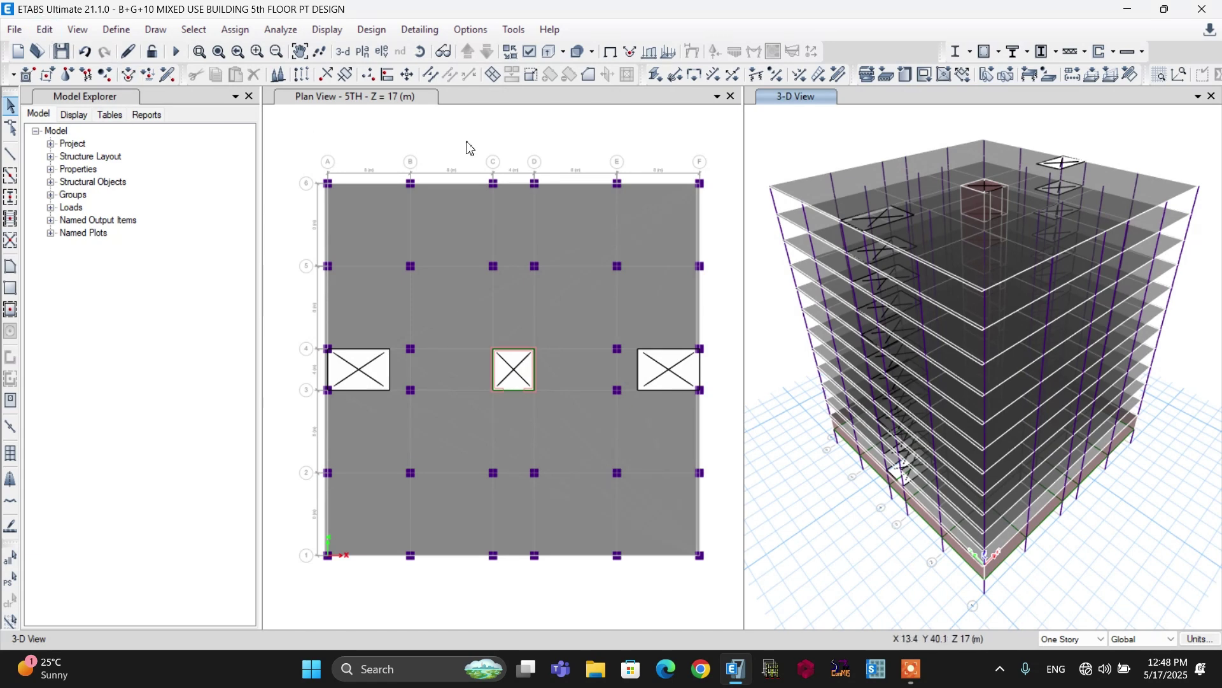
- Add Layer A design strips along the X-direction grid lines of grid system G1 on story 5TH, with automatic strip width
{"action": "left_click", "coordinate": [45, 30]}
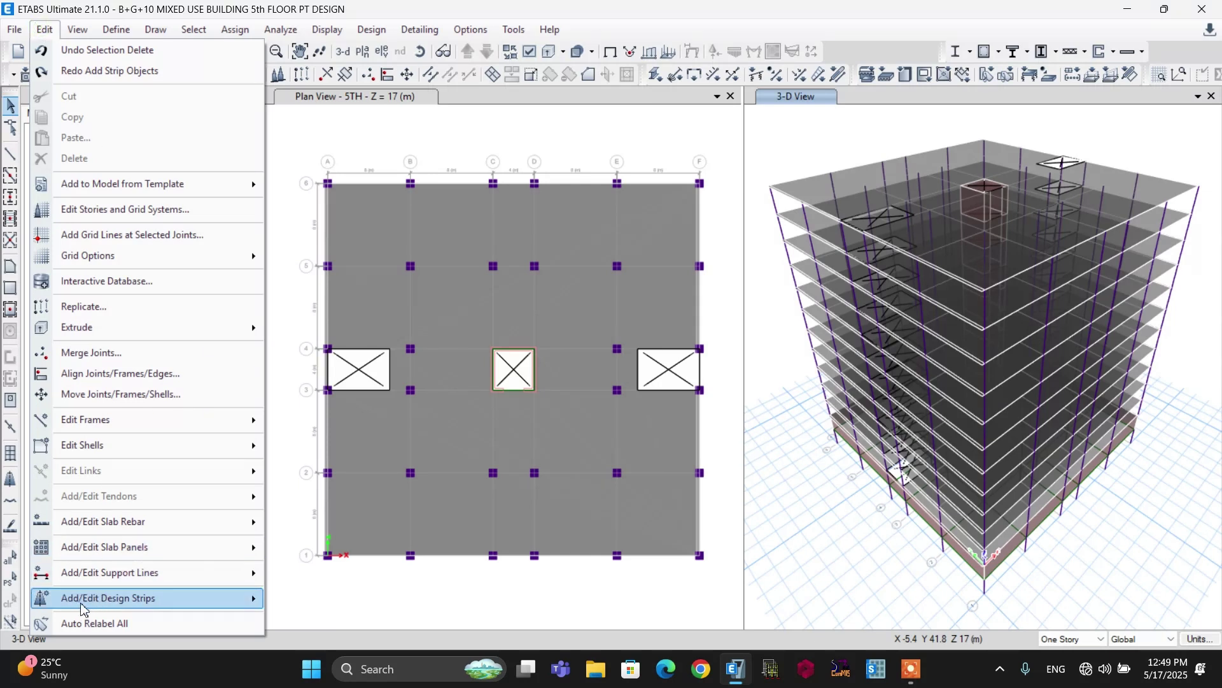
{"action": "mouse_move", "coordinate": [77, 605]}
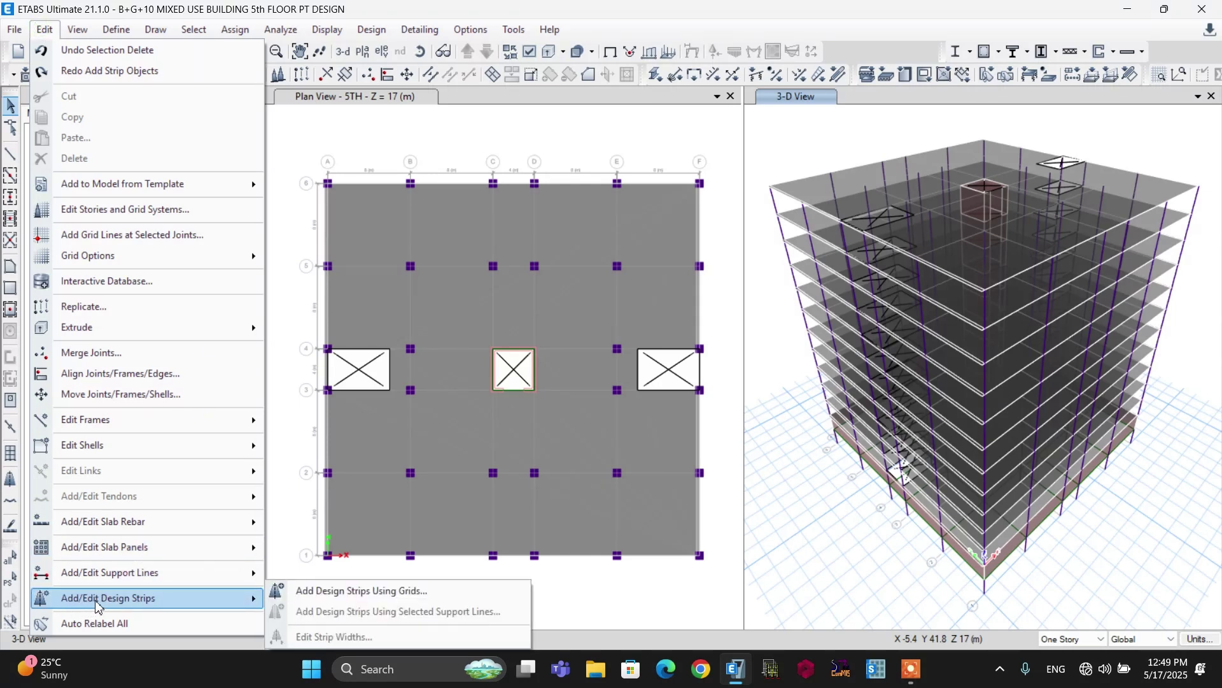
{"action": "left_click", "coordinate": [337, 590]}
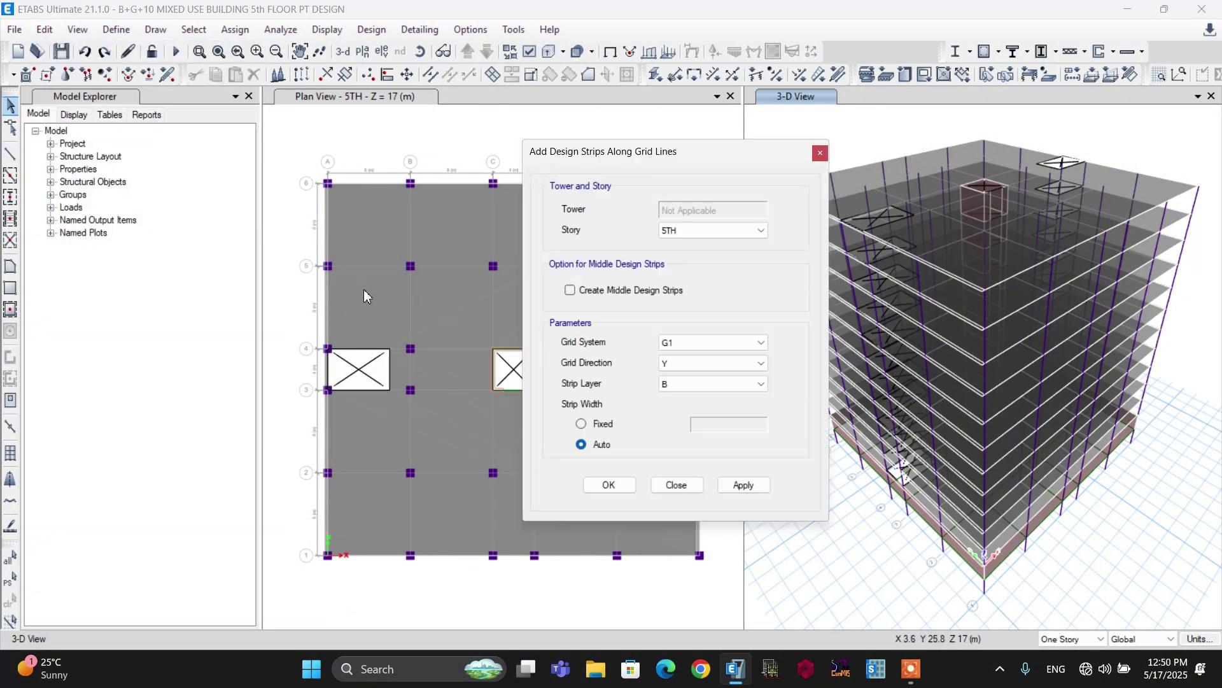
{"action": "left_click_drag", "start_coordinate": [635, 157], "coordinate": [697, 155]}
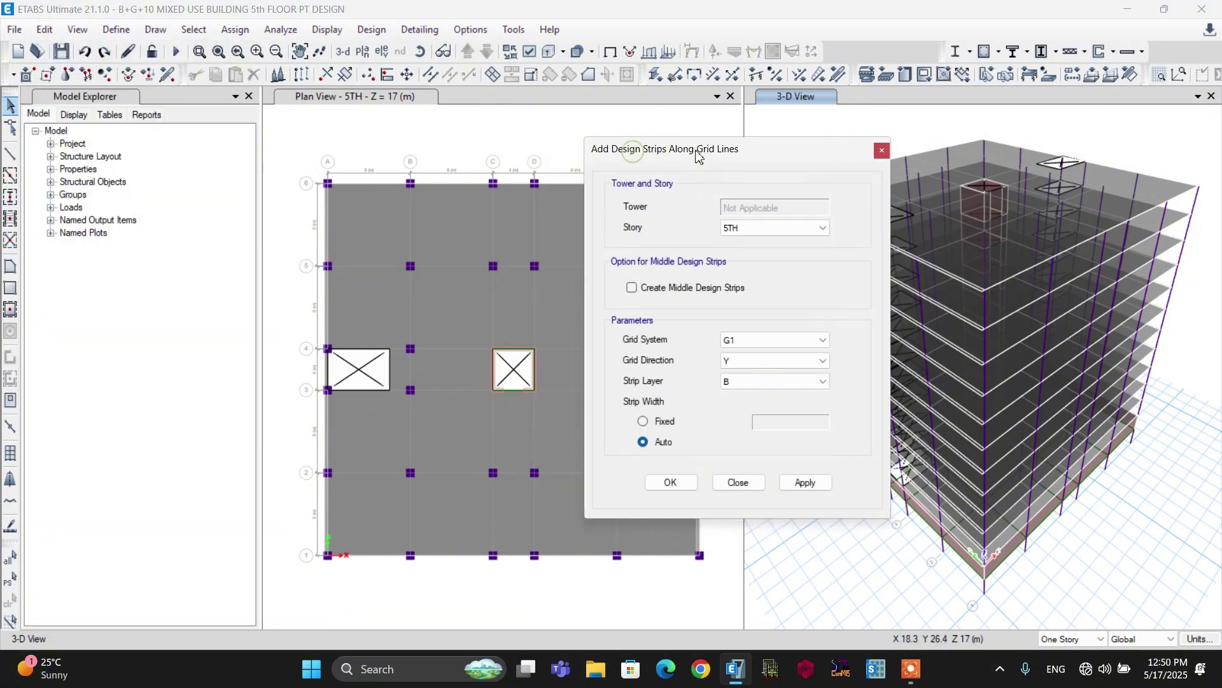
{"action": "left_click", "coordinate": [764, 227]}
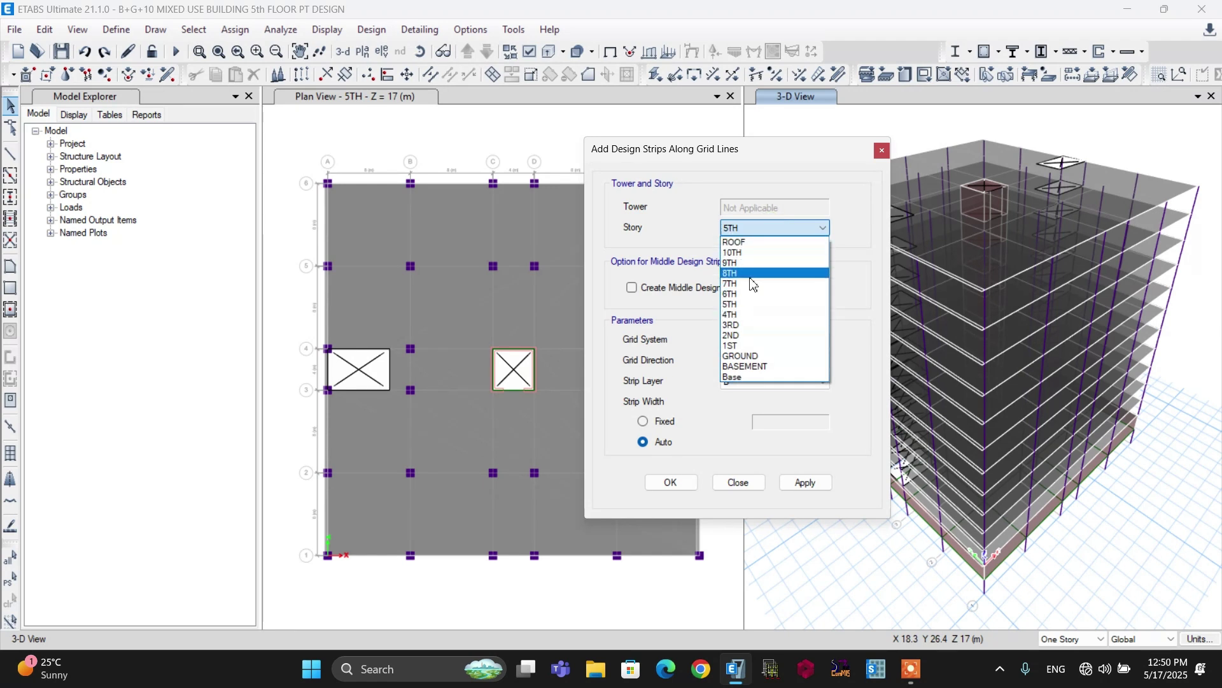
{"action": "left_click", "coordinate": [748, 304]}
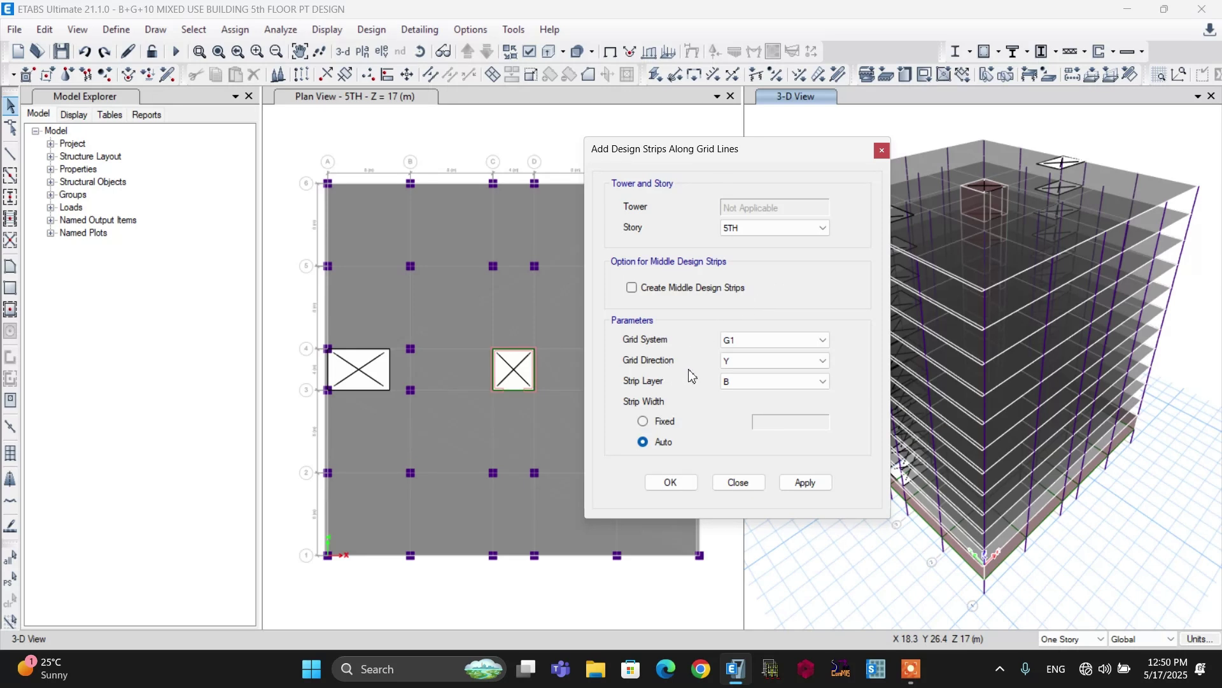
{"action": "left_click", "coordinate": [746, 362]}
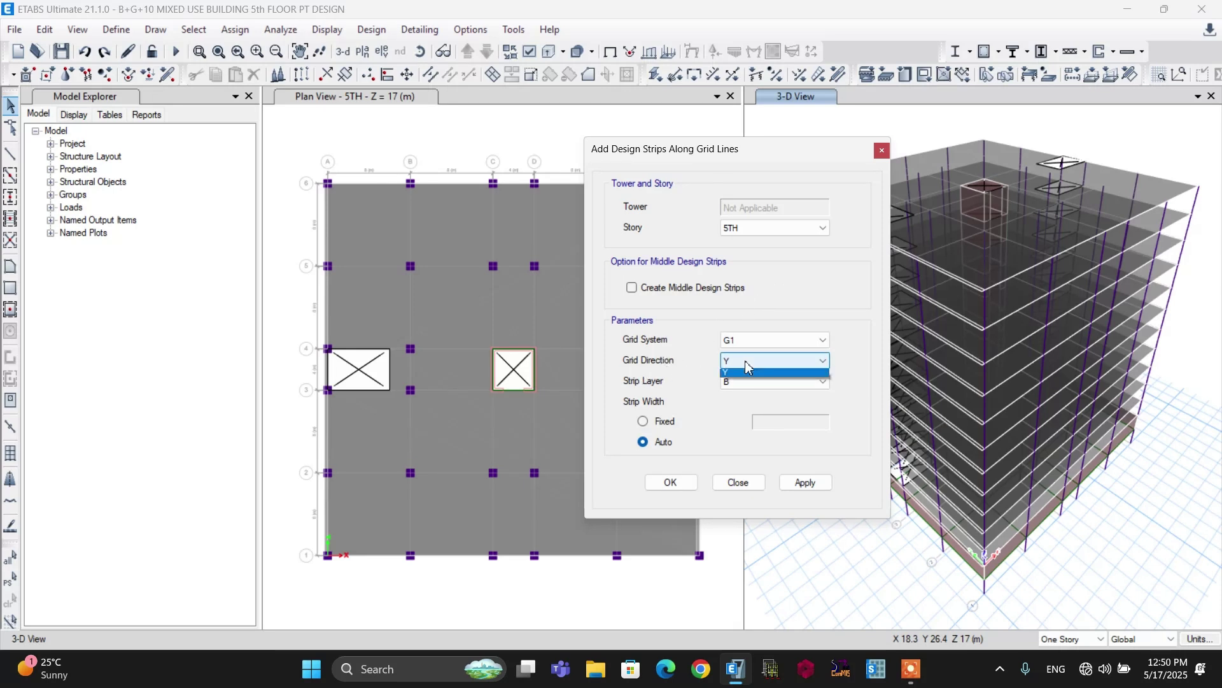
{"action": "left_click", "coordinate": [750, 371]}
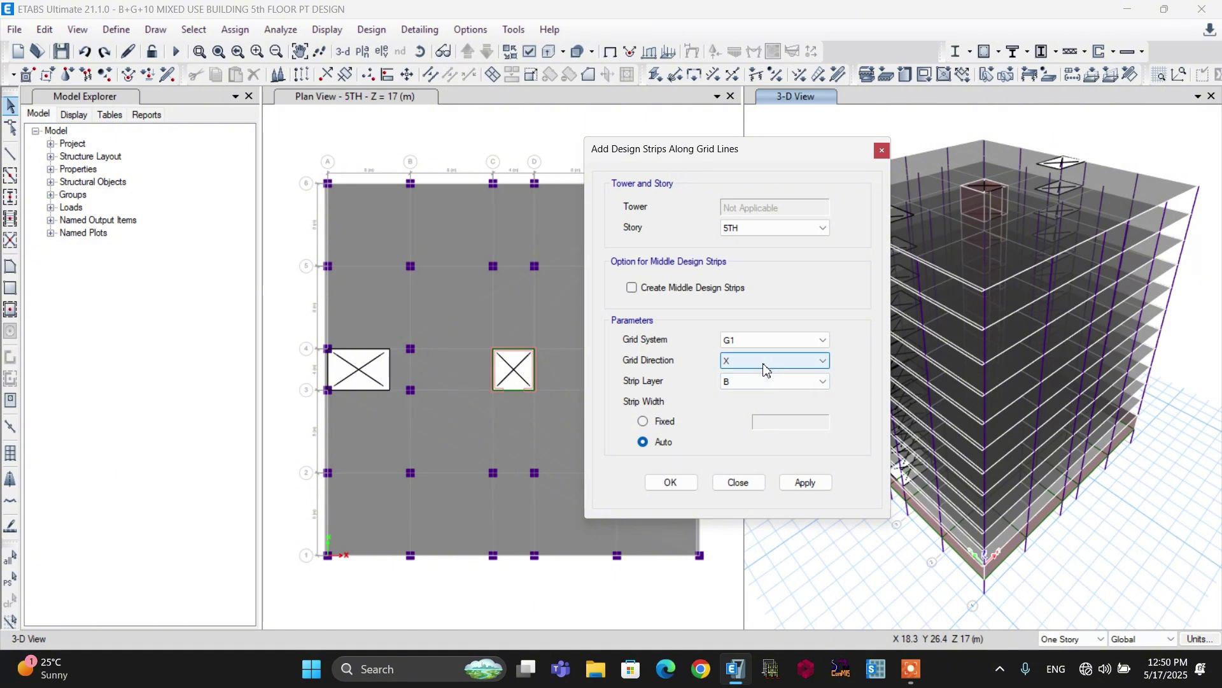
{"action": "left_click", "coordinate": [755, 384]}
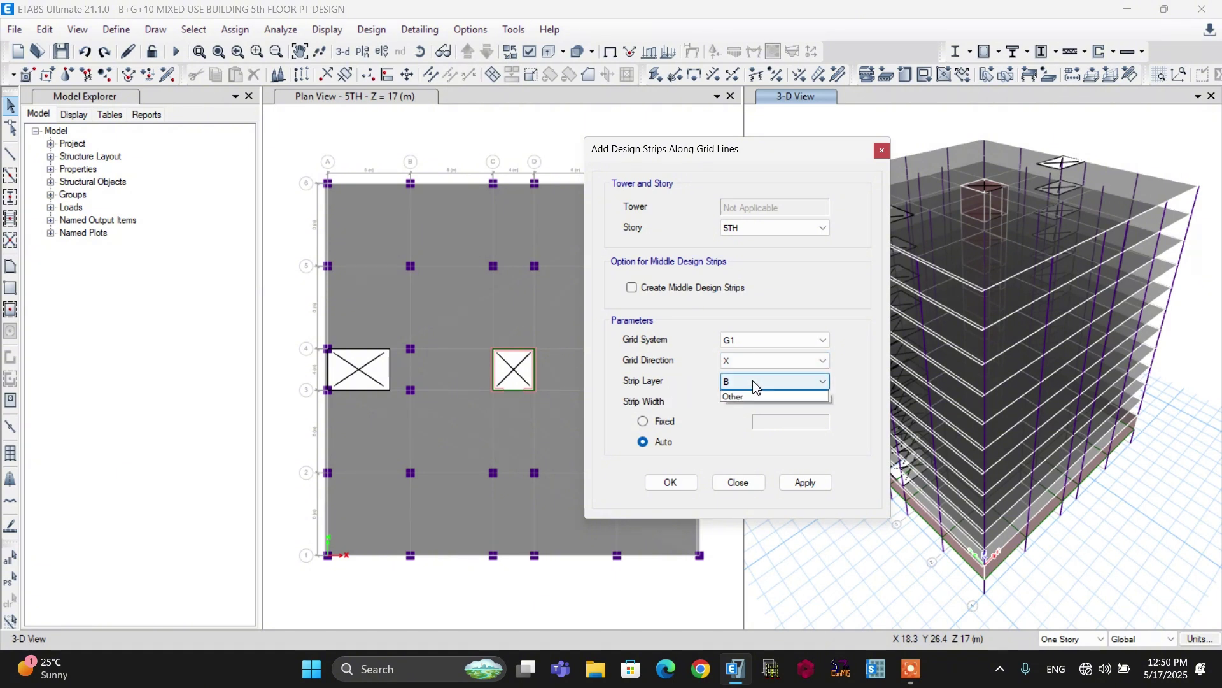
{"action": "left_click", "coordinate": [749, 396]}
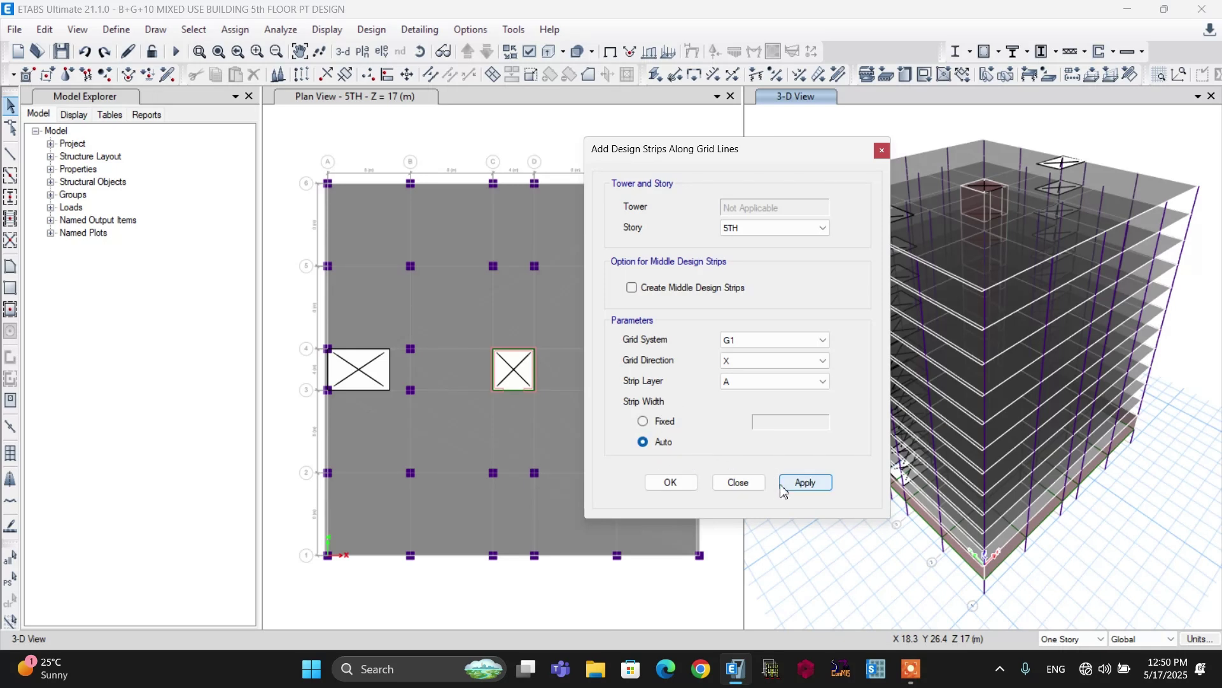
{"action": "left_click", "coordinate": [800, 486]}
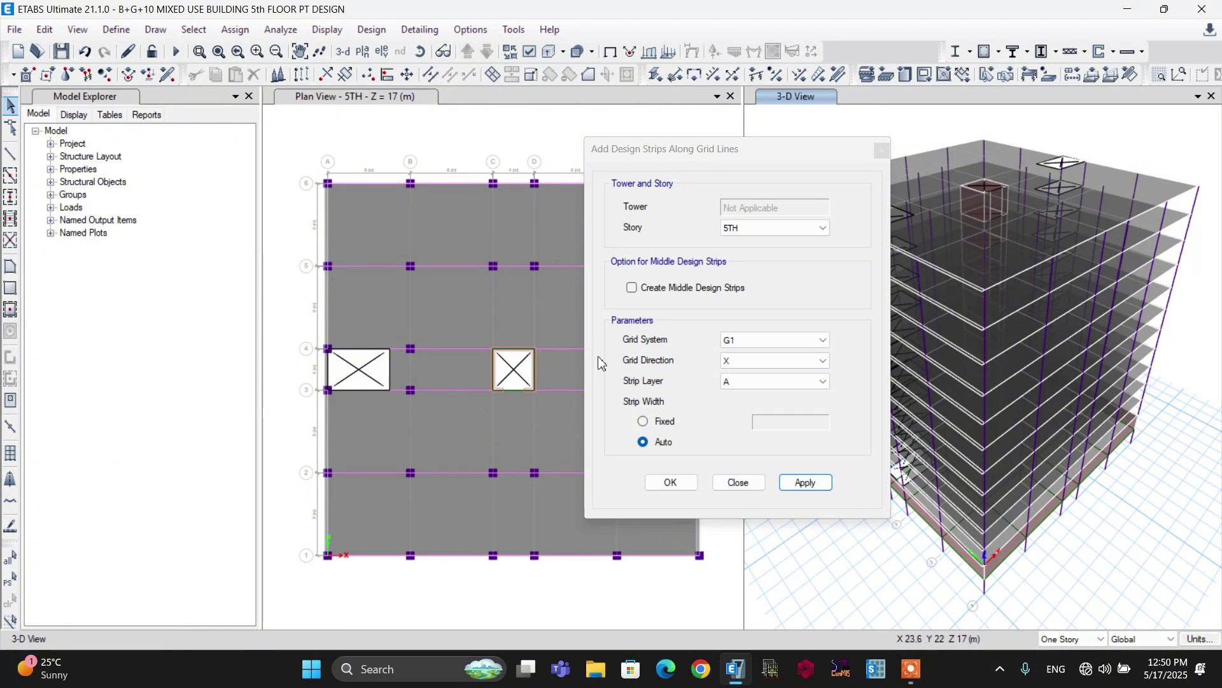
- Add Layer B design strips along the Y-direction grid lines of G1 on story 5TH, with automatic width, and finish adding strips
{"action": "left_click", "coordinate": [743, 364]}
{"action": "left_click", "coordinate": [740, 359]}
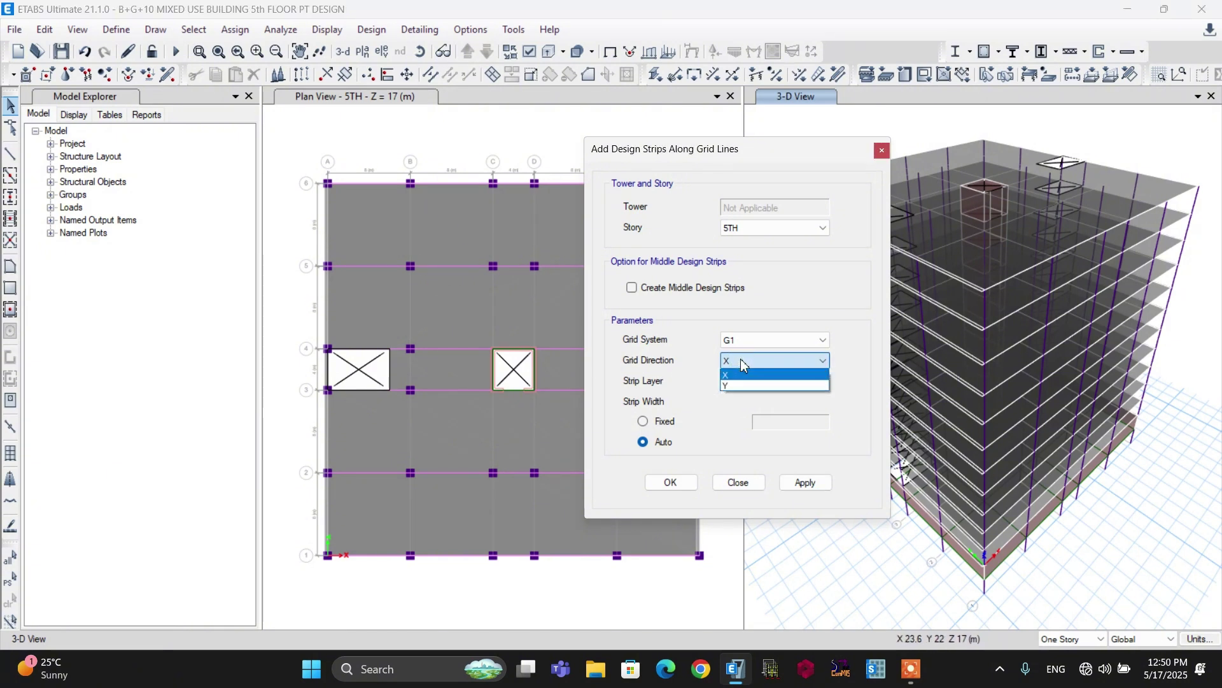
{"action": "left_click", "coordinate": [741, 382]}
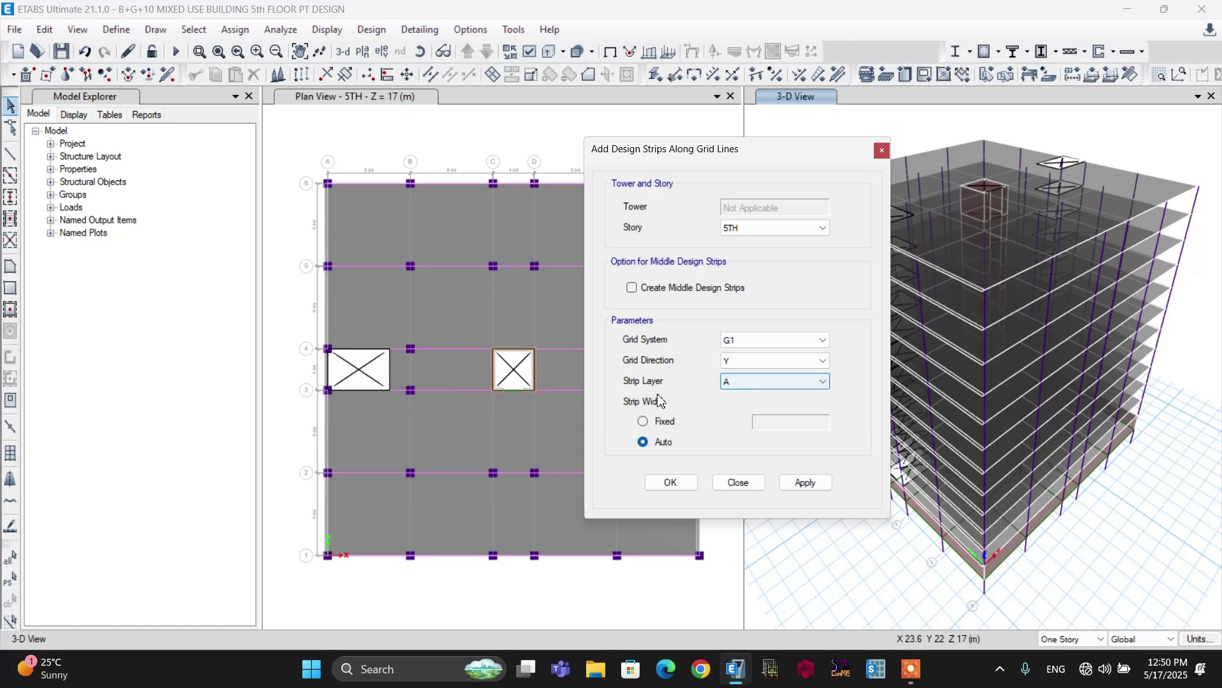
{"action": "left_click", "coordinate": [752, 383]}
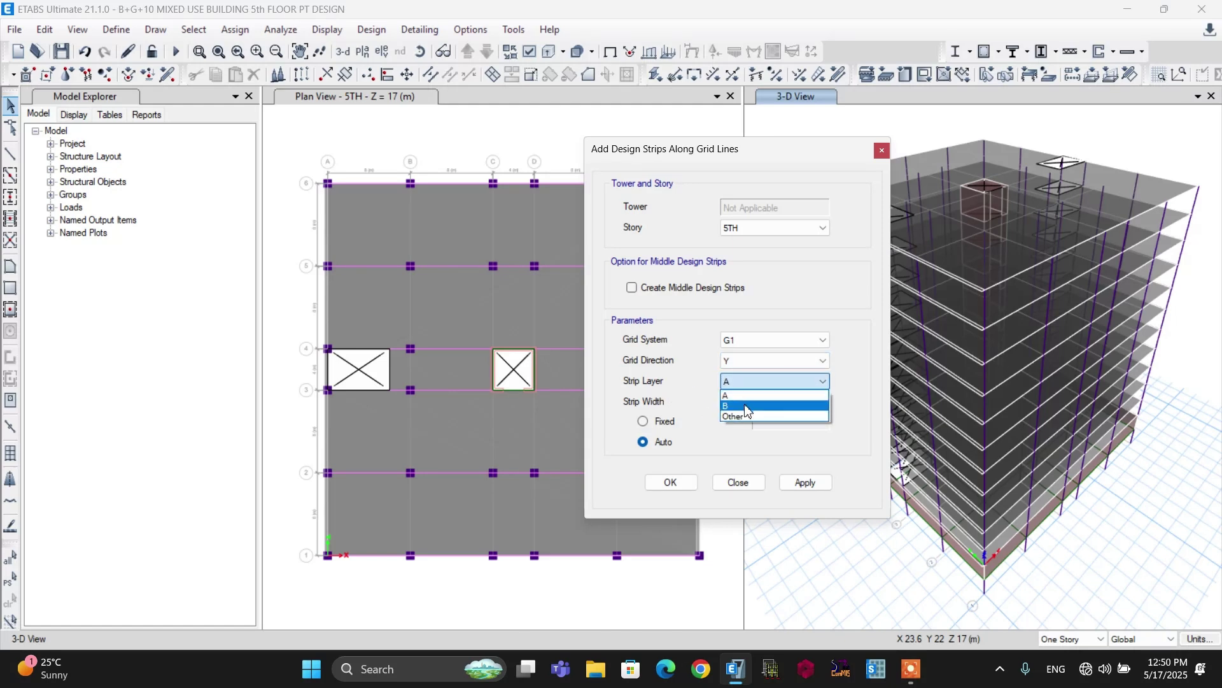
{"action": "left_click", "coordinate": [739, 406]}
{"action": "left_click", "coordinate": [797, 486]}
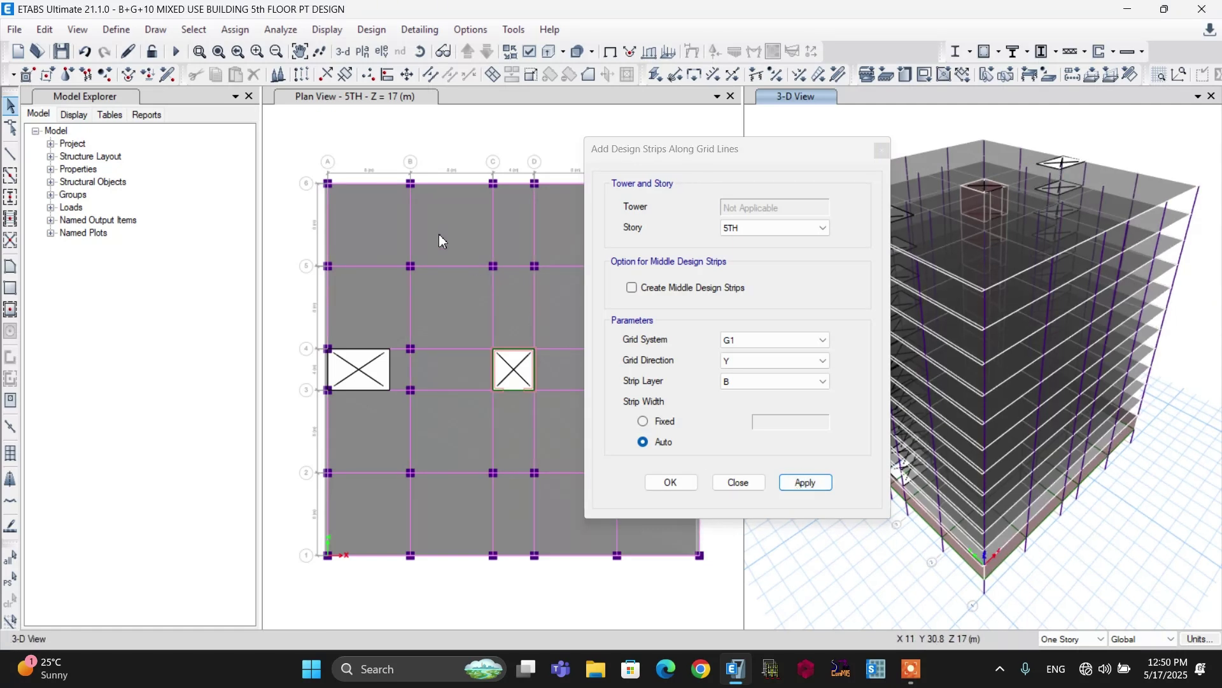
{"action": "left_click", "coordinate": [671, 484]}
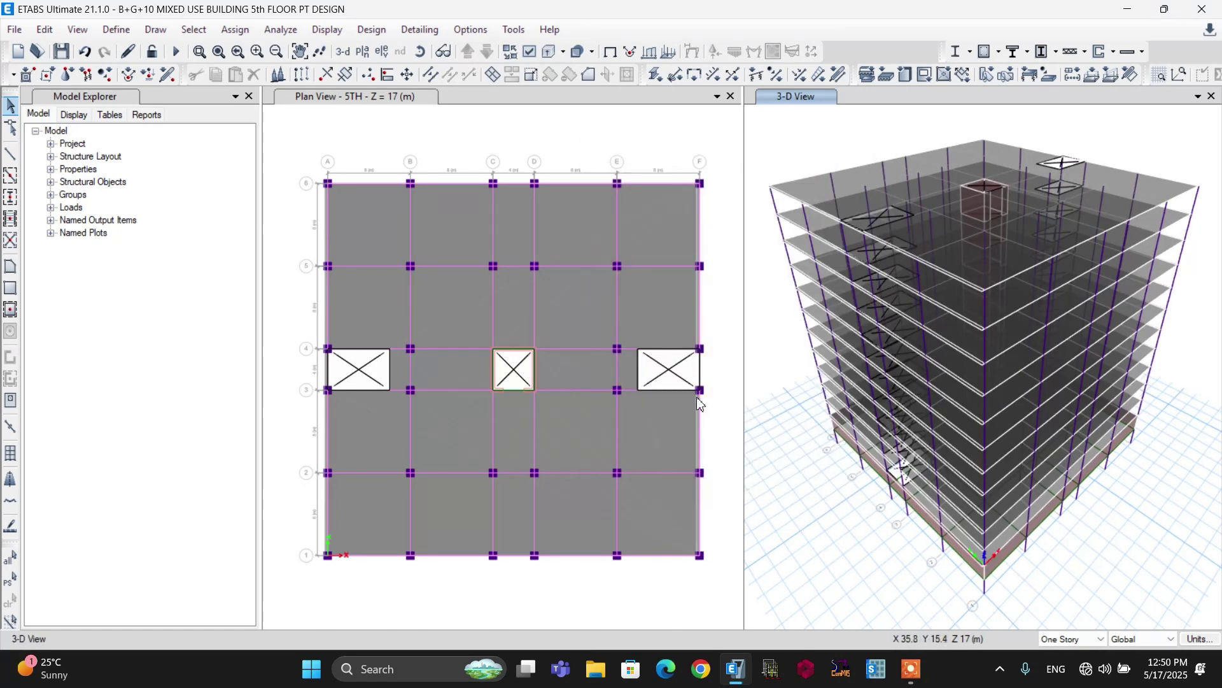
- Delete the Layer B design strips running along edge grid lines A and F
{"action": "left_click", "coordinate": [703, 330]}
{"action": "left_click", "coordinate": [254, 74]}
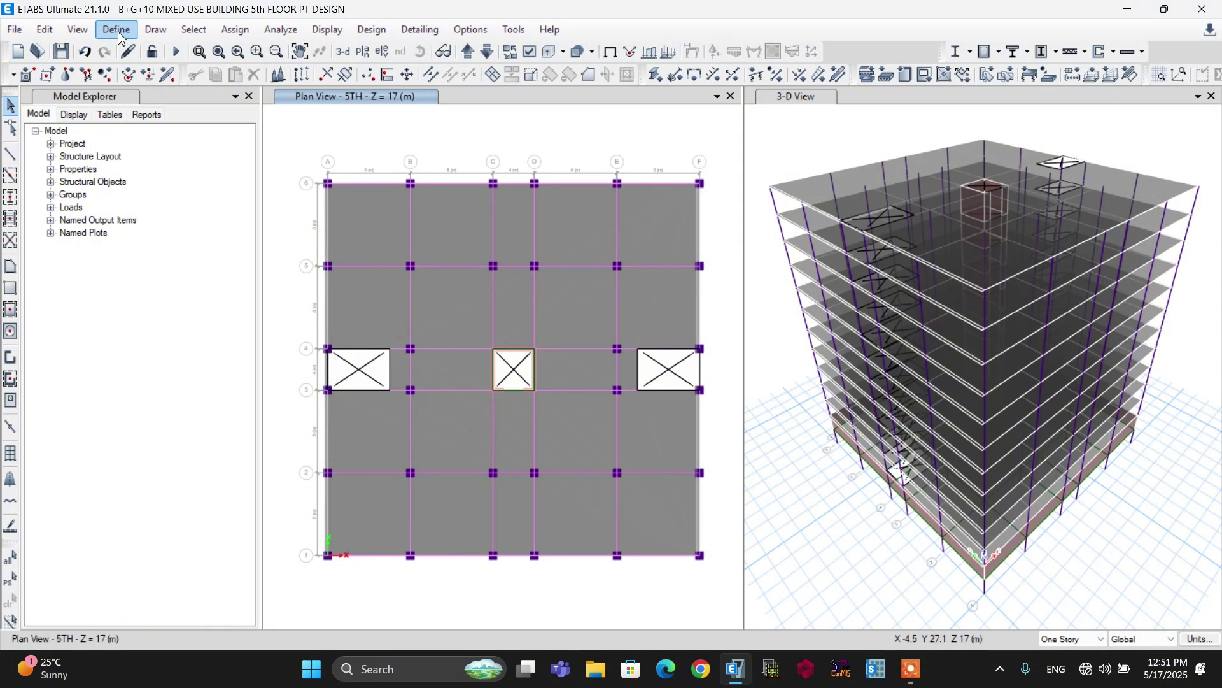
- Draw Layer B column strips along grid A in the 5TH plan, one from grid 1 to 3 and one from grid 4 to 6
{"action": "left_click", "coordinate": [156, 30]}
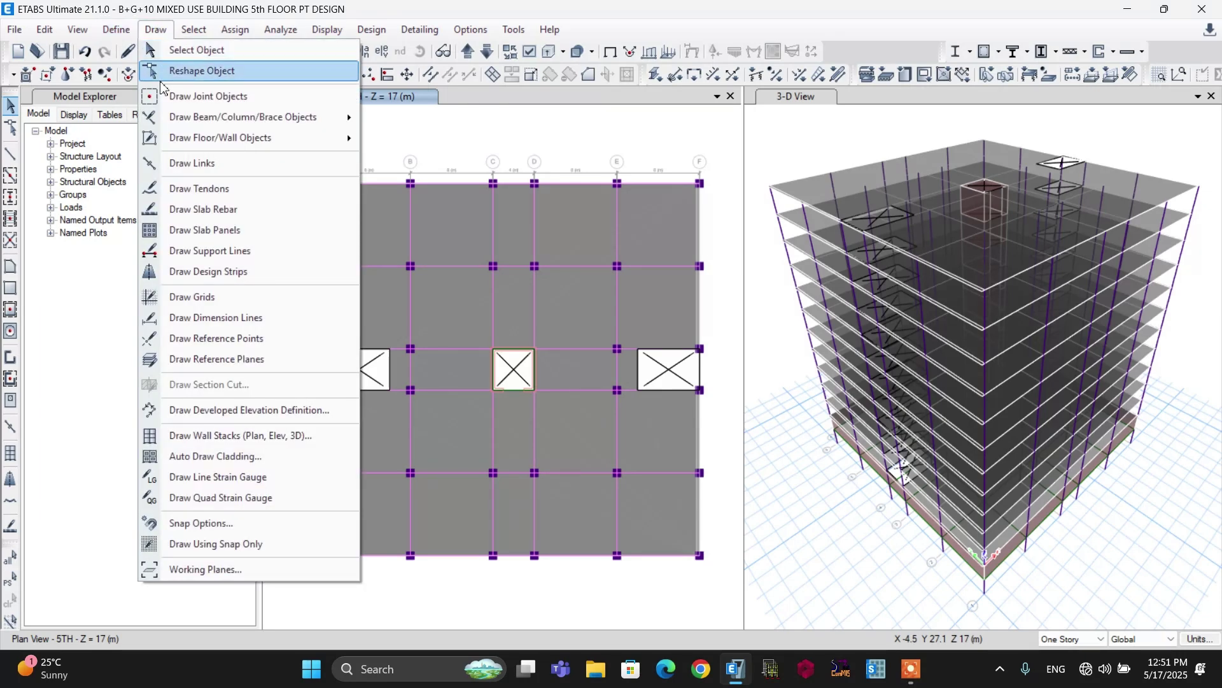
{"action": "left_click", "coordinate": [197, 272]}
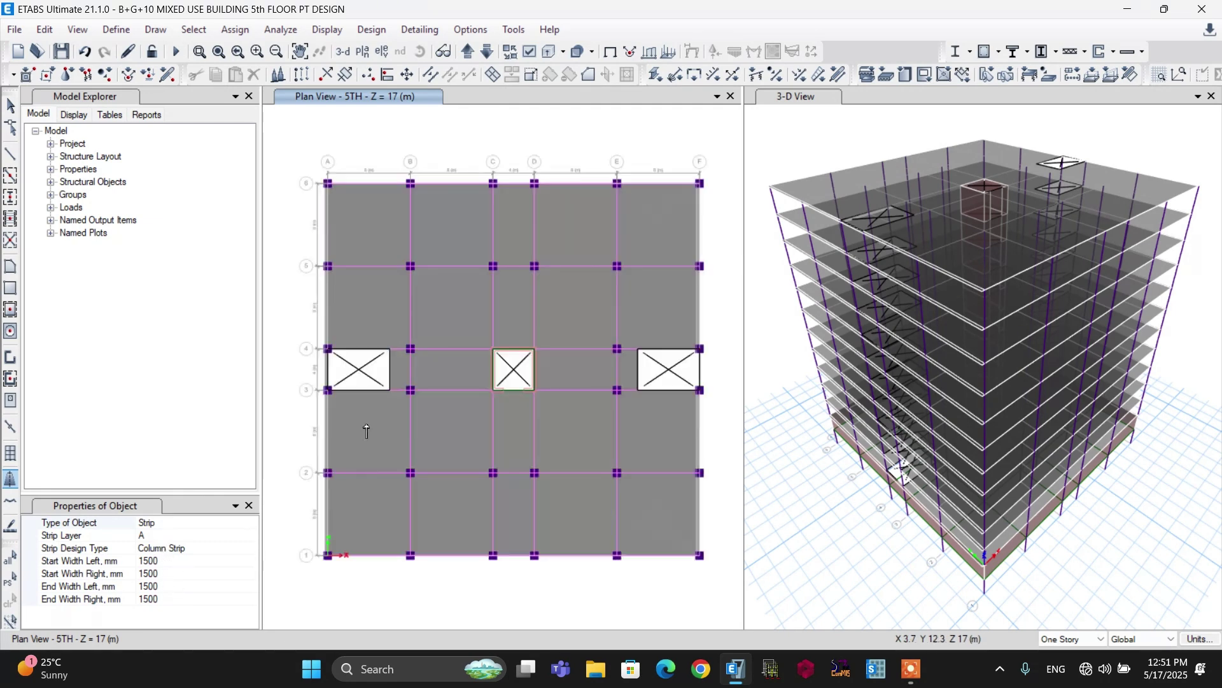
{"action": "left_click", "coordinate": [181, 535]}
{"action": "left_click", "coordinate": [251, 536]}
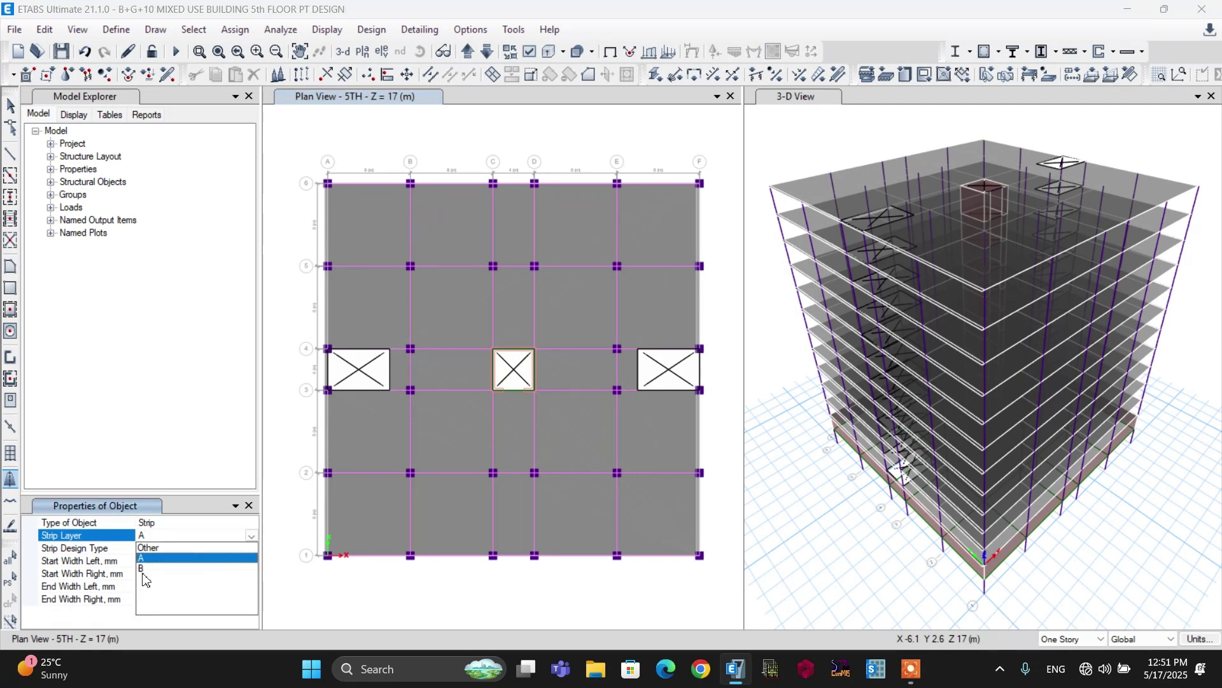
{"action": "left_click", "coordinate": [143, 569]}
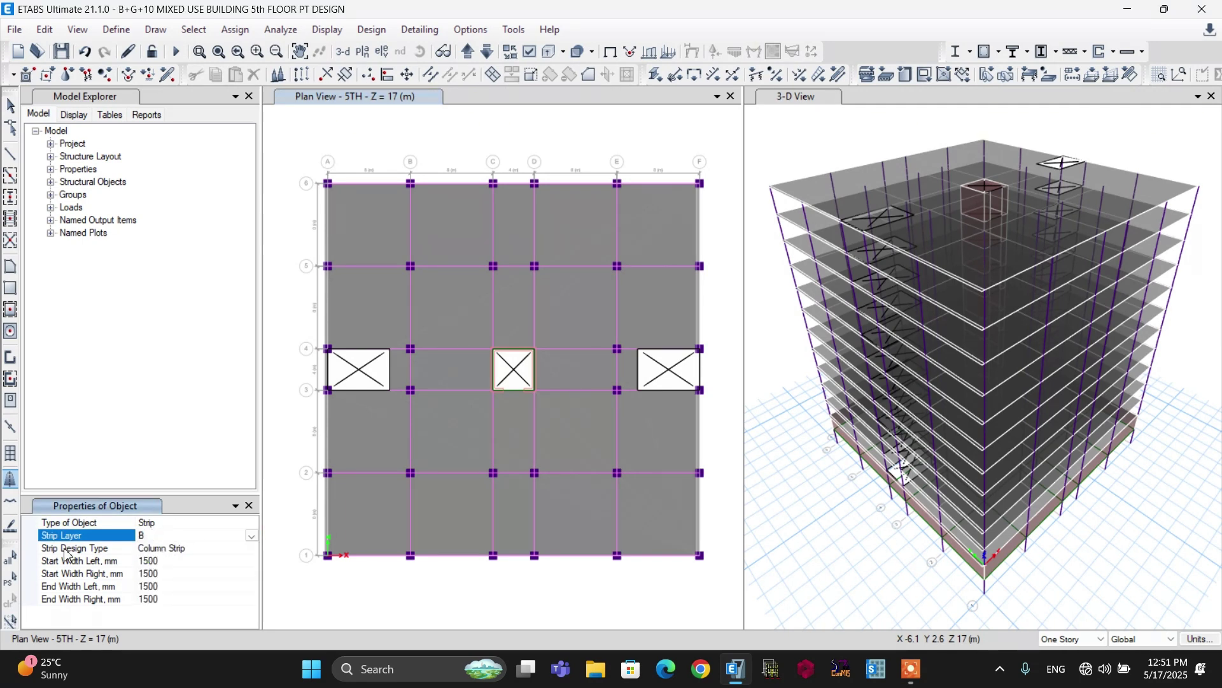
{"action": "left_click", "coordinate": [328, 555]}
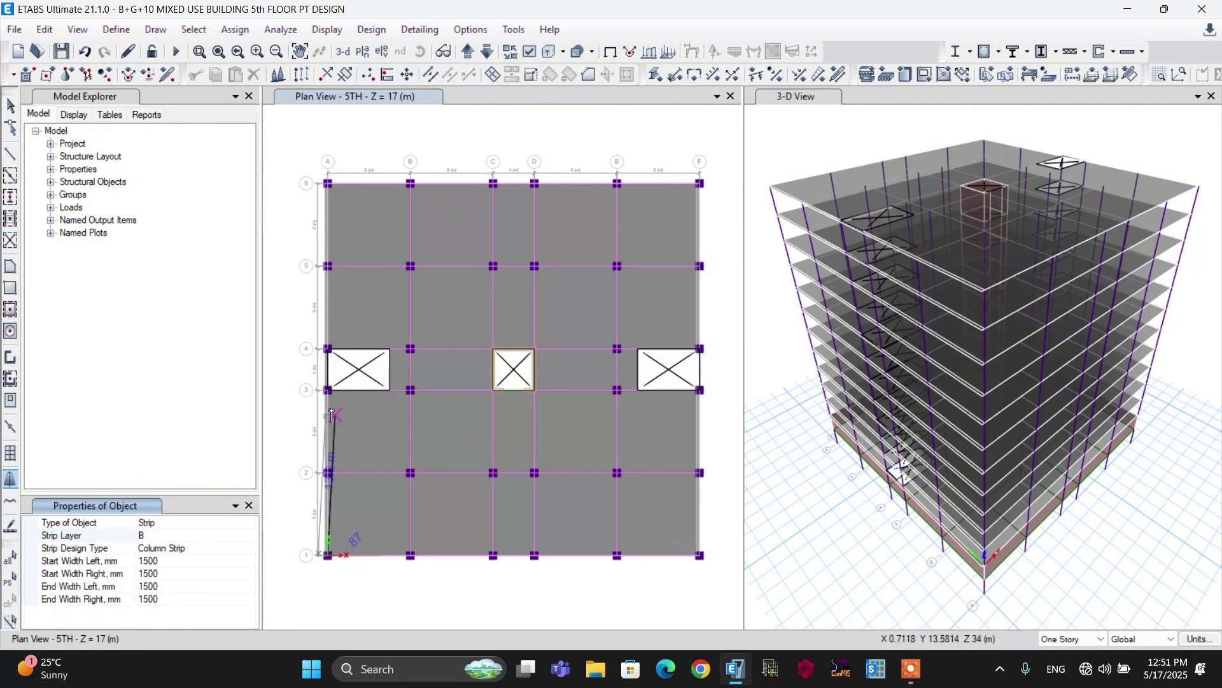
{"action": "left_click", "coordinate": [328, 390]}
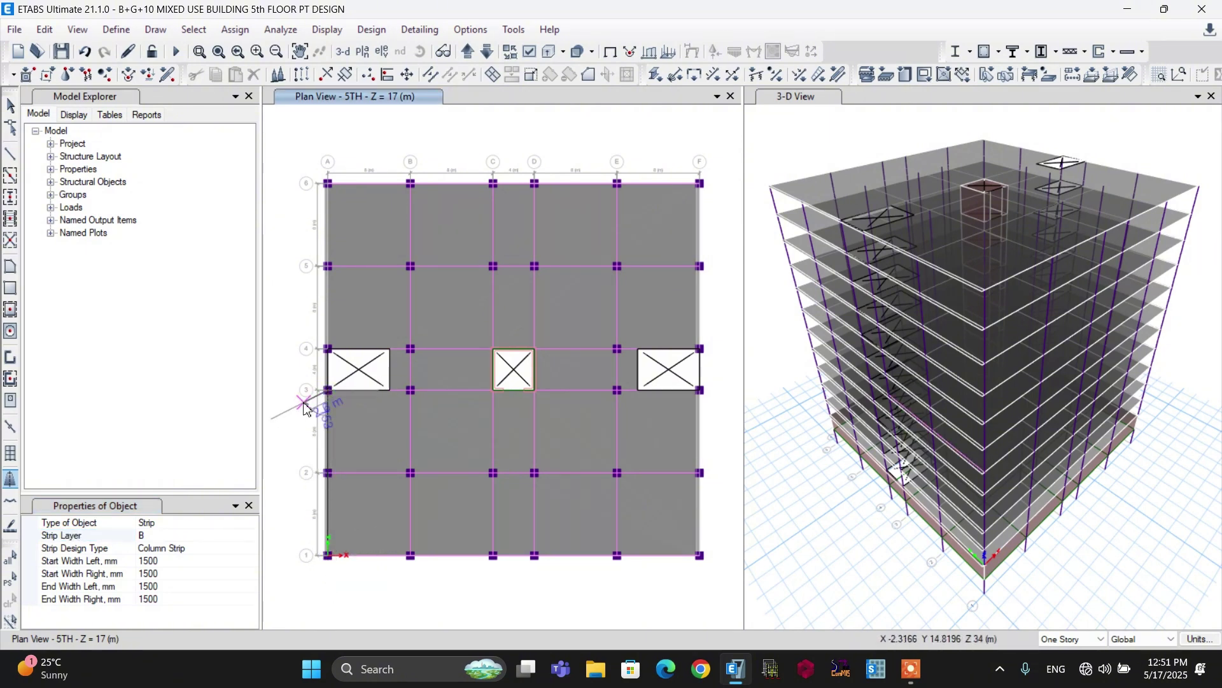
{"action": "key", "text": "Return"}
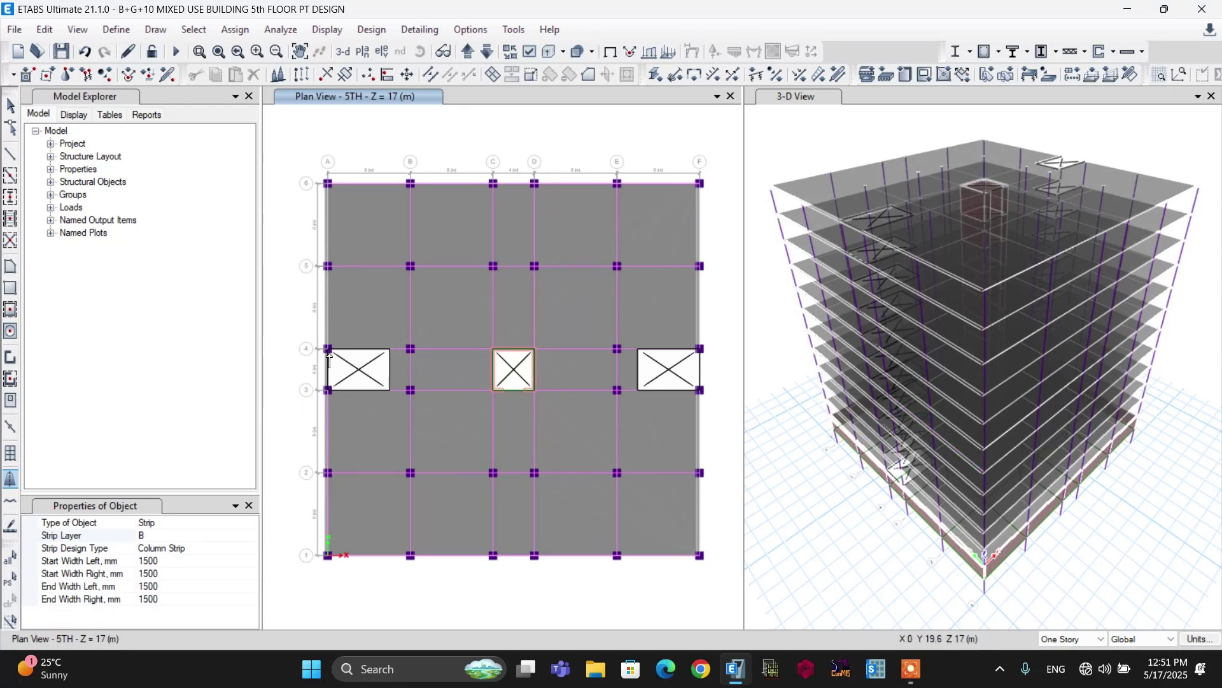
{"action": "left_click", "coordinate": [328, 348]}
{"action": "left_click", "coordinate": [328, 183]}
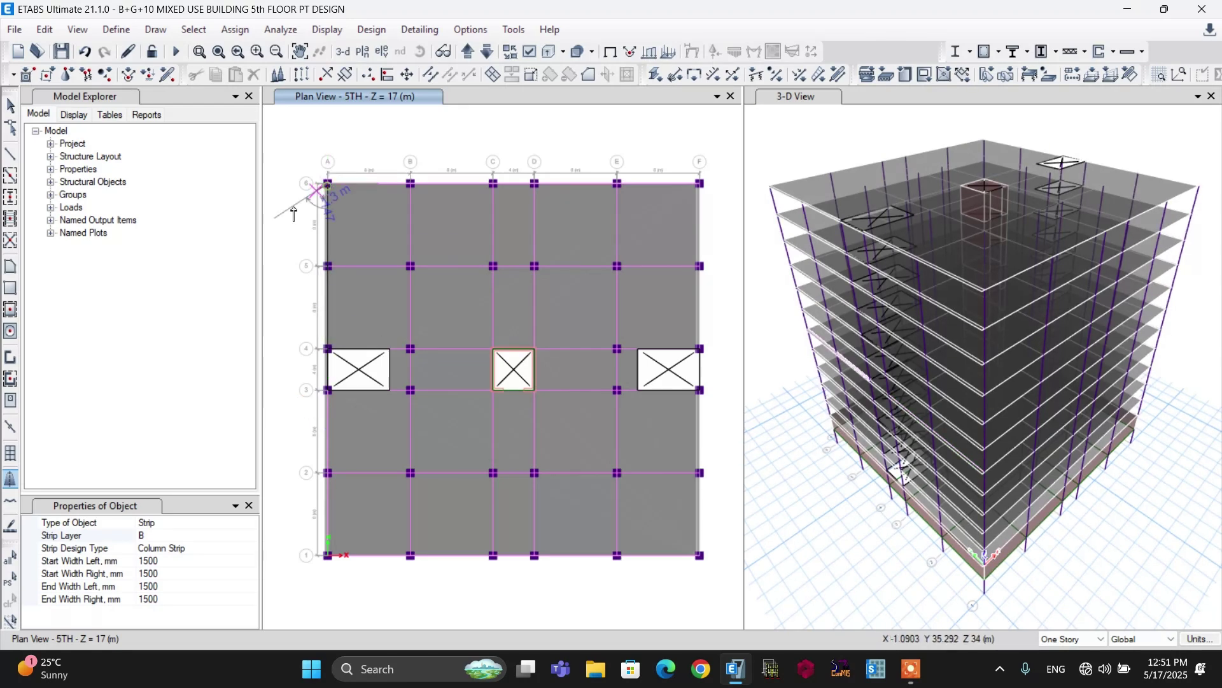
{"action": "key", "text": "Return"}
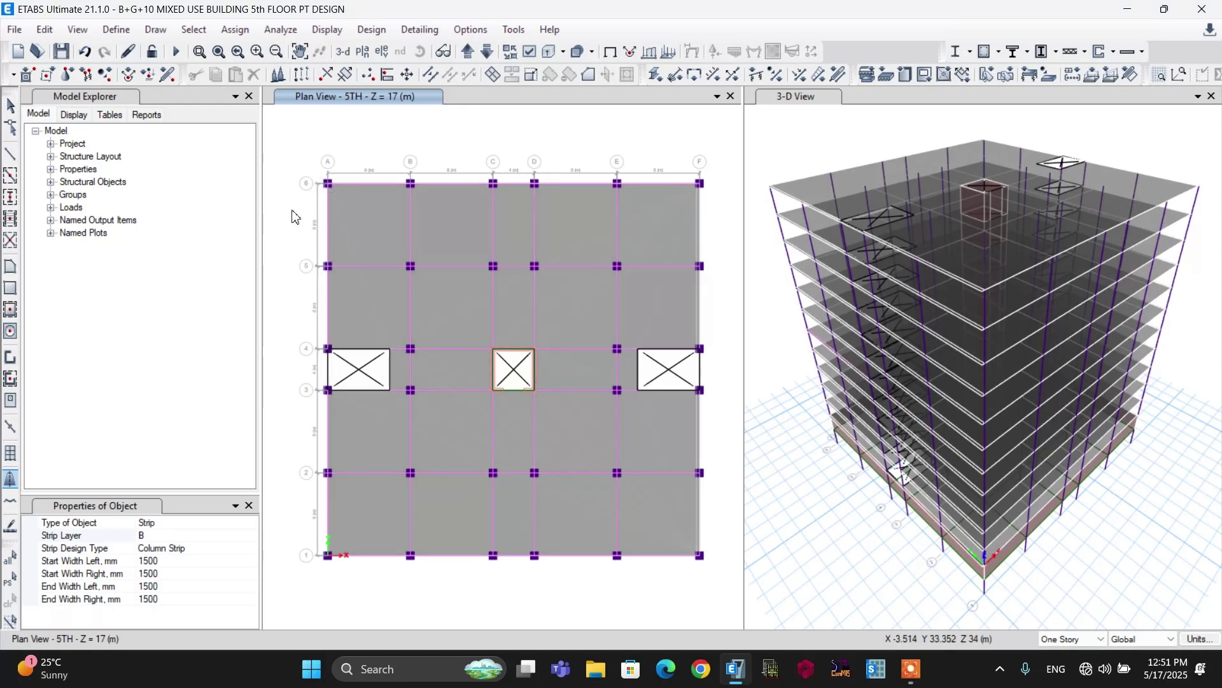
- Draw Layer B column strips along grid F in the 5TH plan, one from grid 1 to 3 and one from grid 4 to 6
{"action": "left_click", "coordinate": [700, 558]}
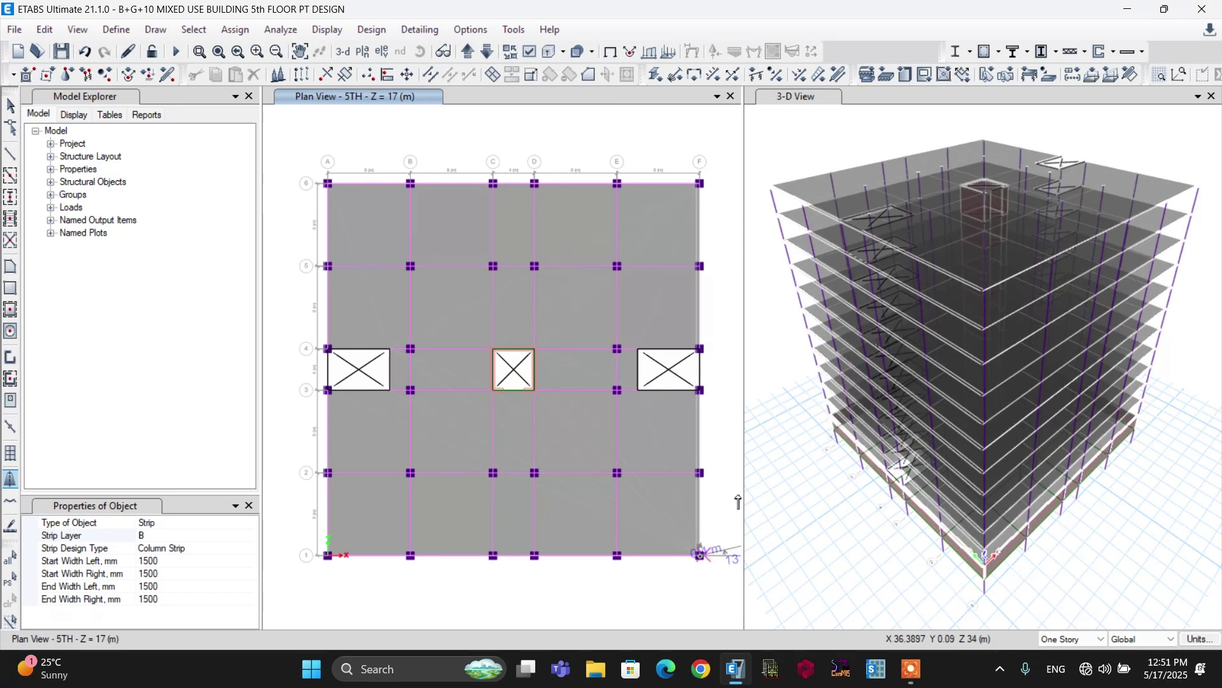
{"action": "left_click", "coordinate": [701, 390]}
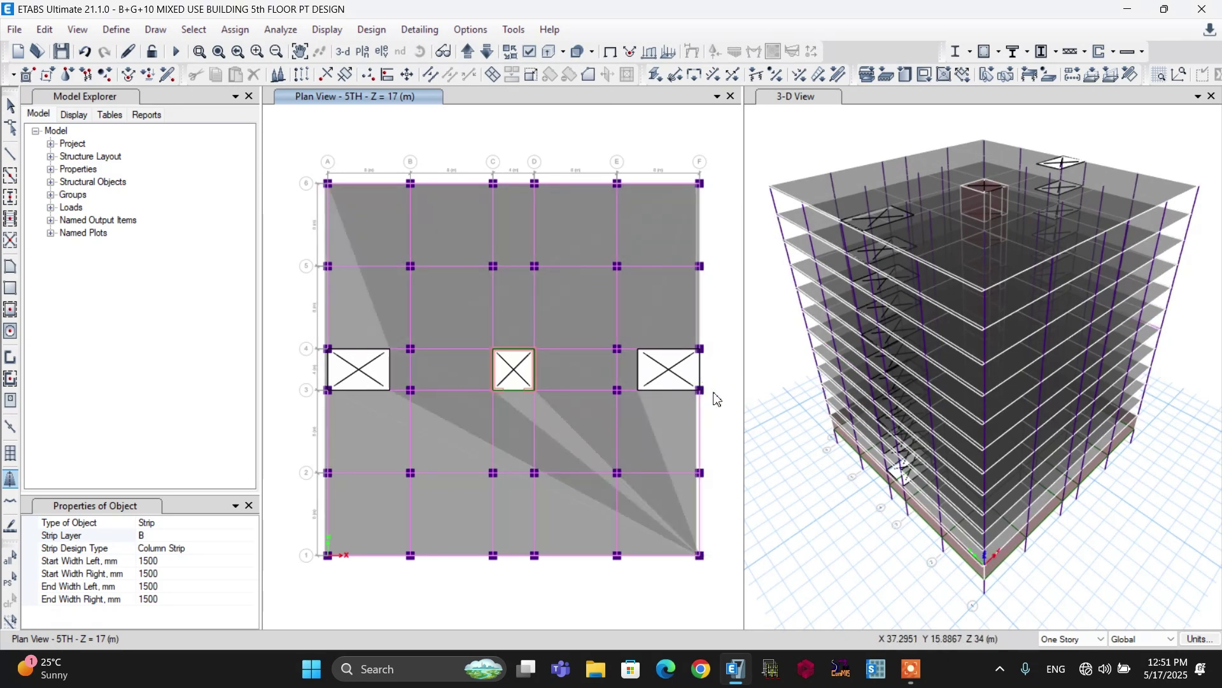
{"action": "key", "text": "Return"}
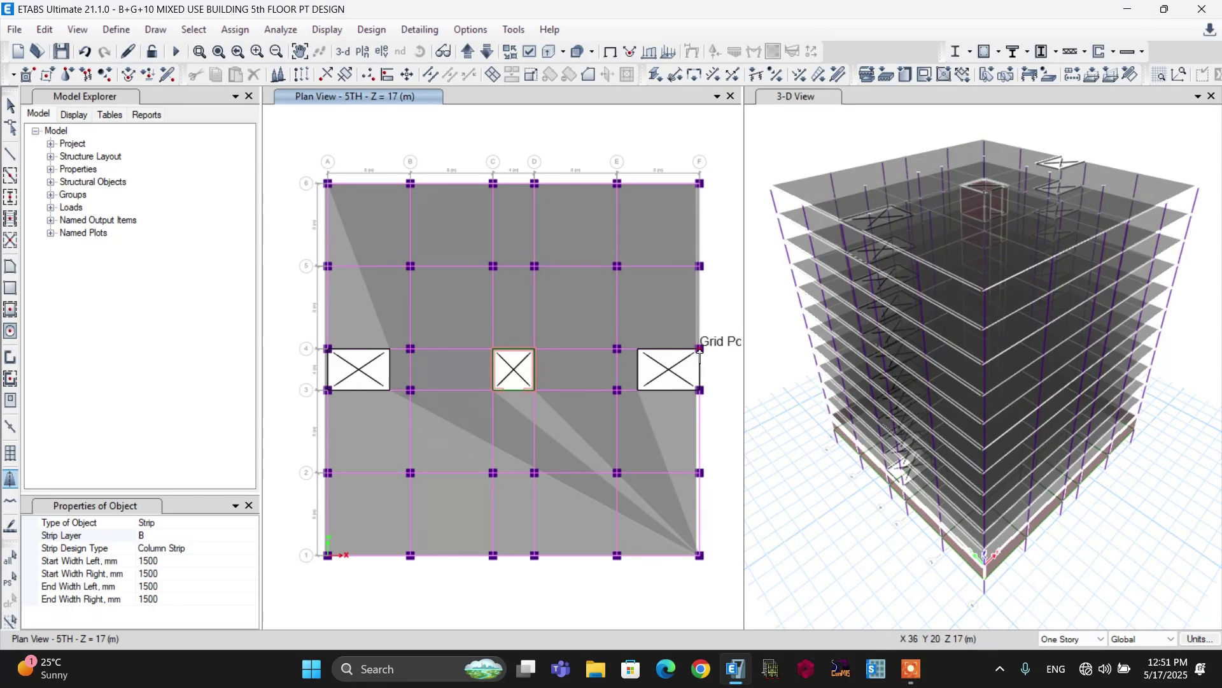
{"action": "left_click", "coordinate": [700, 348]}
{"action": "left_click", "coordinate": [700, 183]}
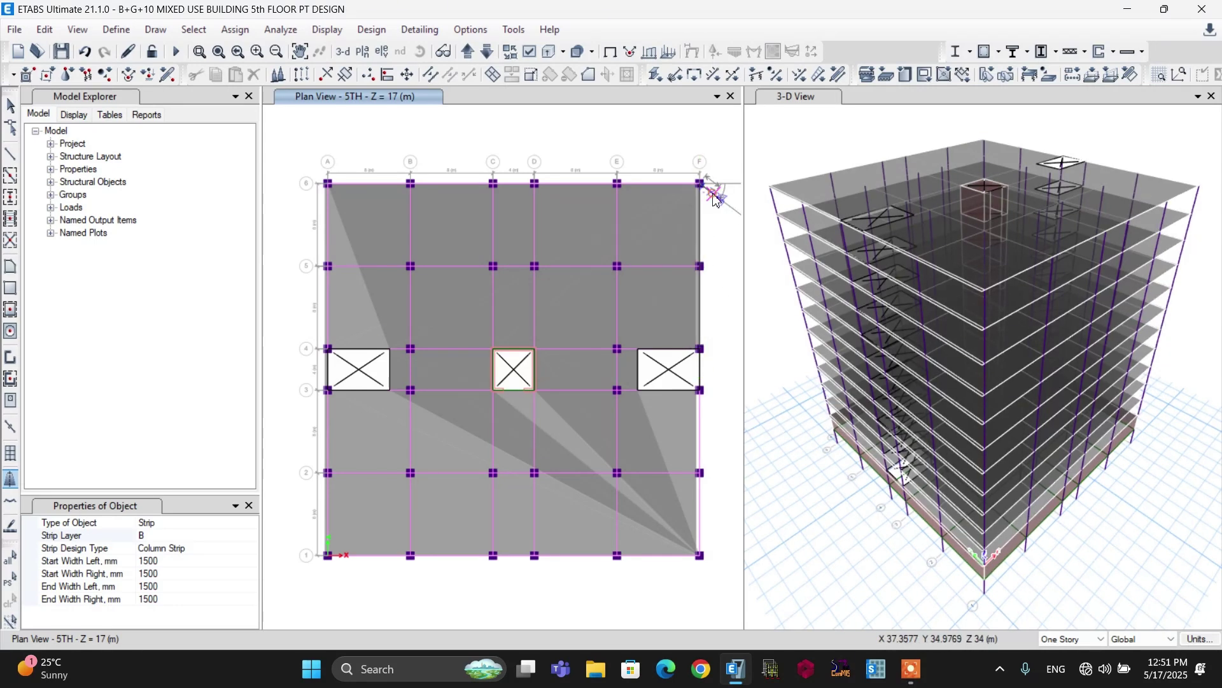
{"action": "key", "text": "Return"}
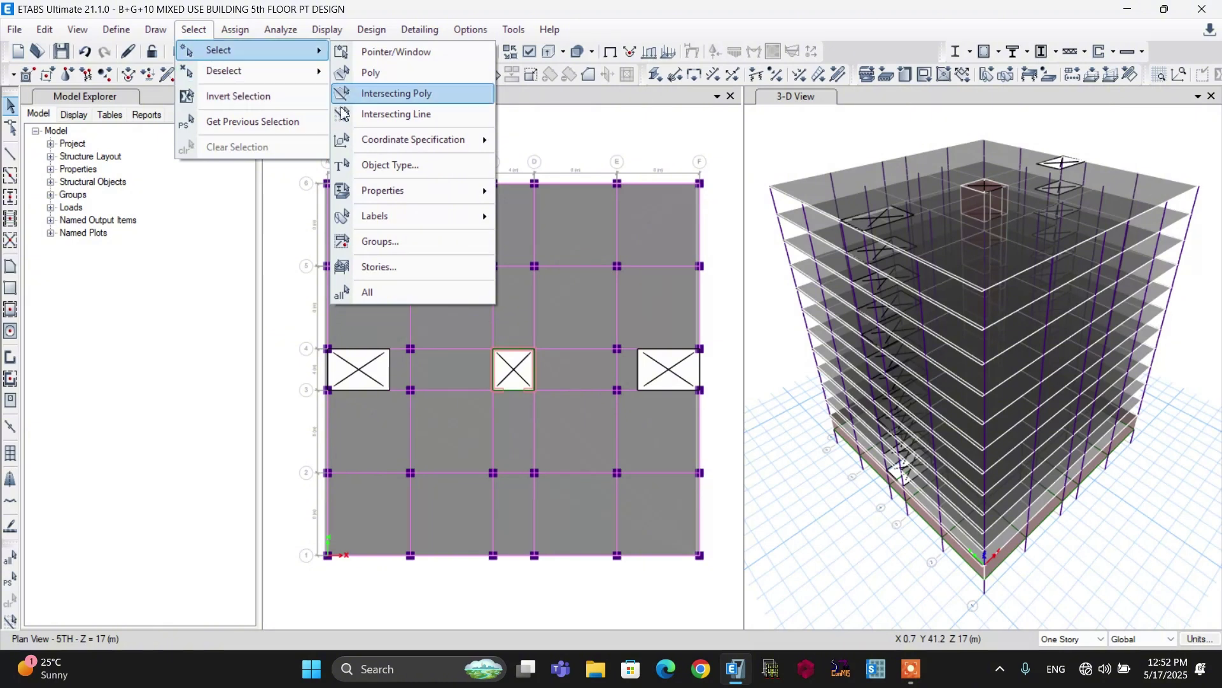
- Select all Layer A and Layer B strips and set their widths with the Auto Widen Entire Strip option
{"action": "left_click", "coordinate": [395, 170]}
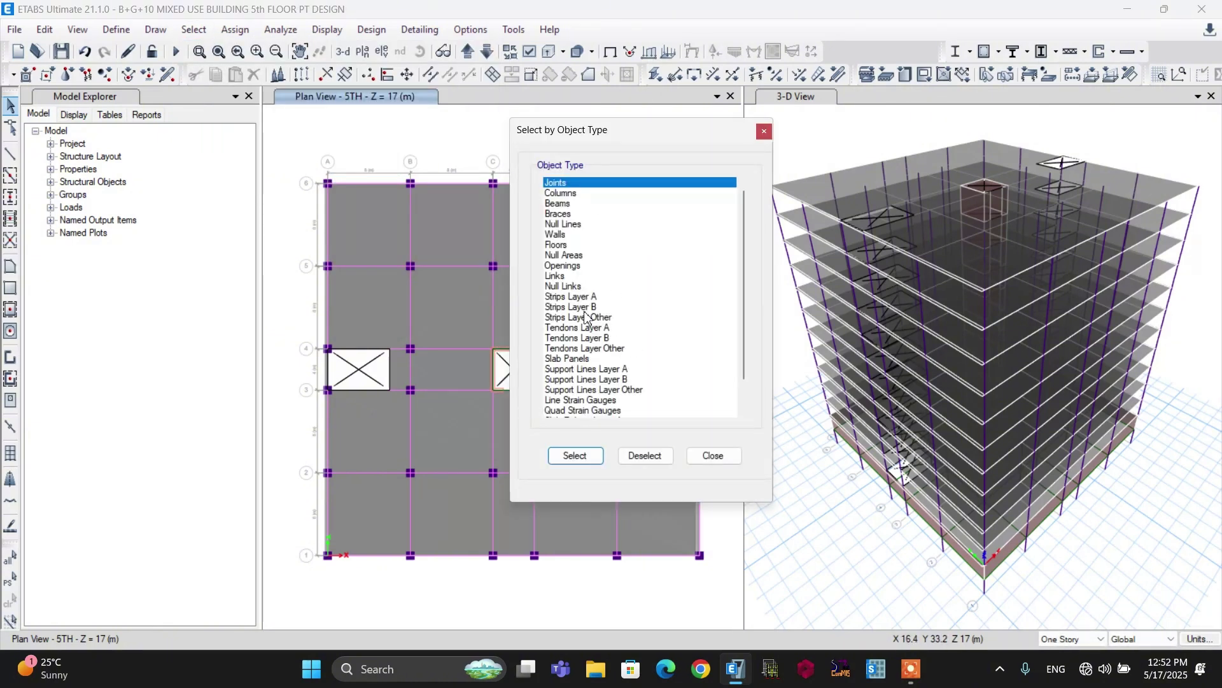
{"action": "left_click", "coordinate": [583, 309]}
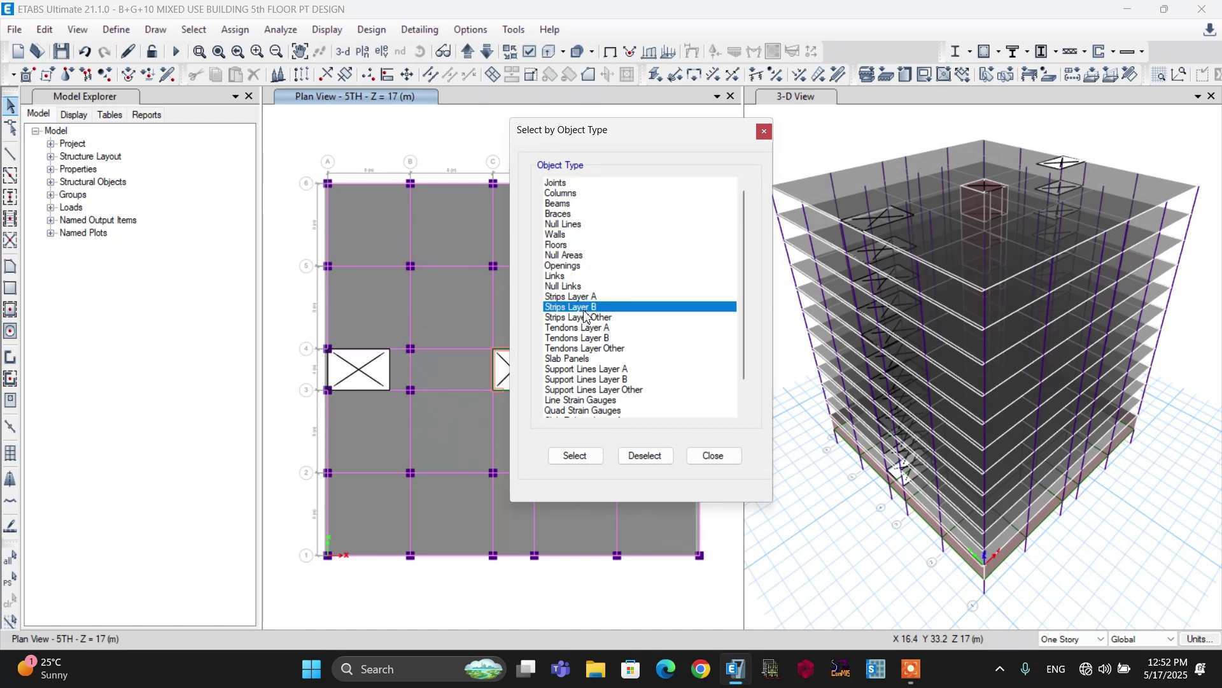
{"action": "left_click", "coordinate": [585, 297], "text": "ctrl"}
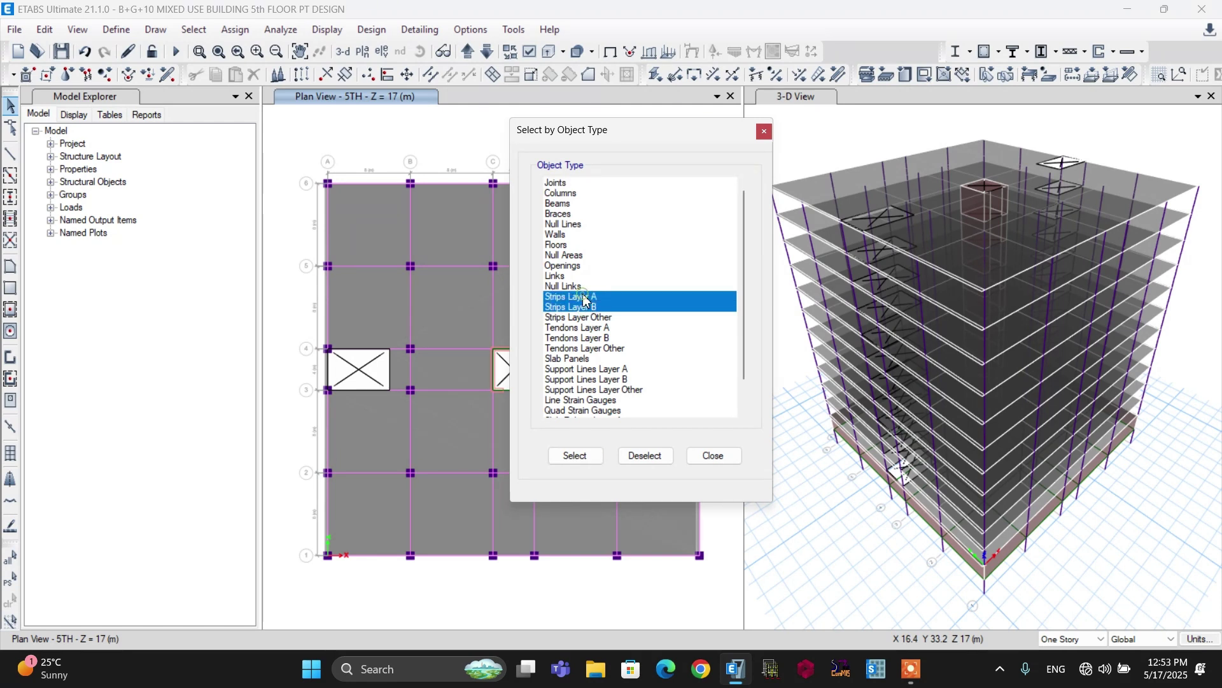
{"action": "left_click", "coordinate": [574, 457]}
{"action": "left_click", "coordinate": [705, 456]}
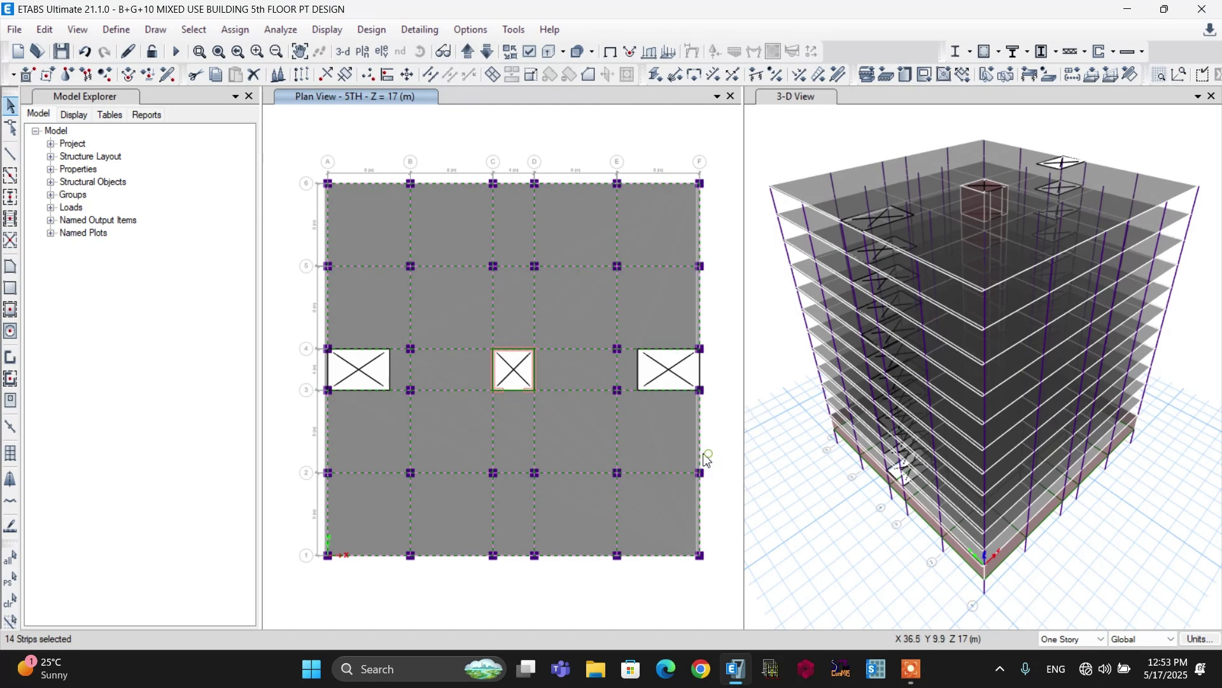
{"action": "left_click", "coordinate": [45, 30]}
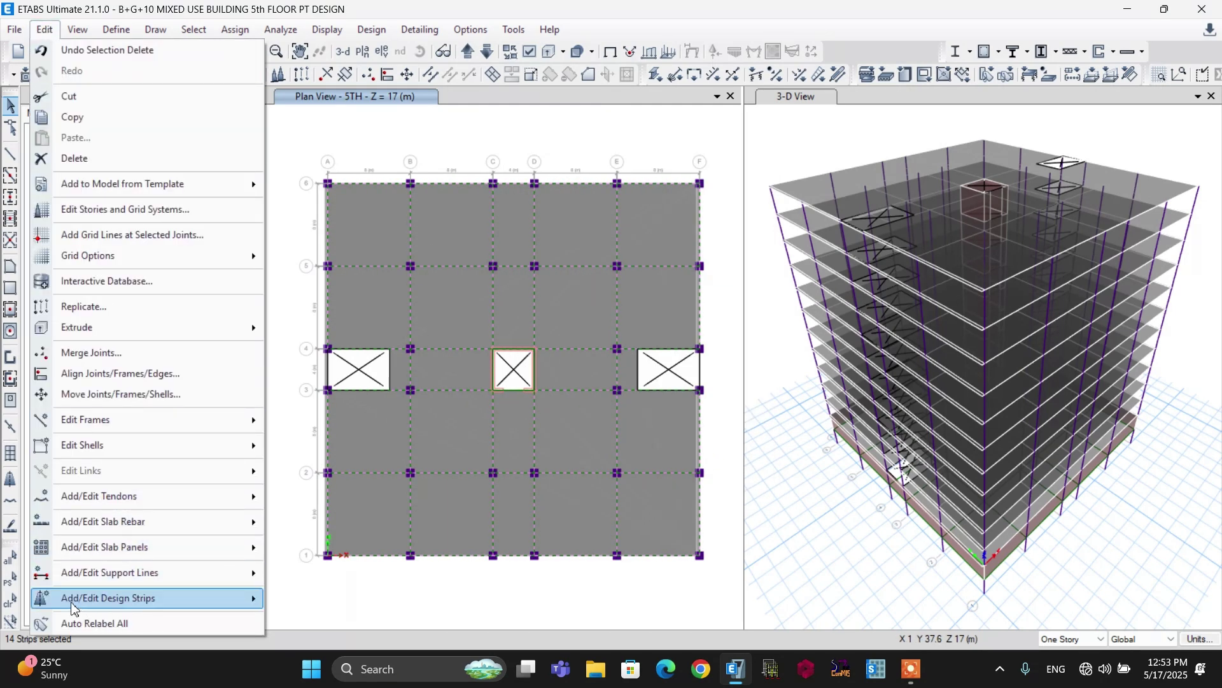
{"action": "mouse_move", "coordinate": [116, 605]}
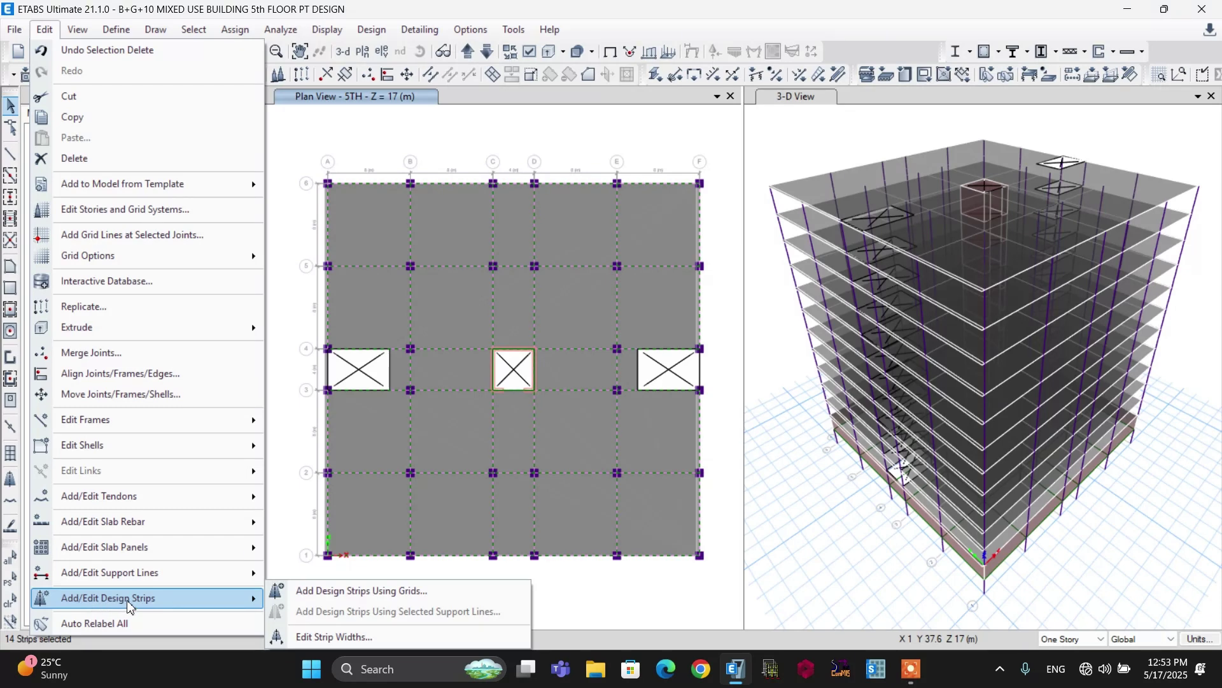
{"action": "left_click", "coordinate": [316, 640]}
{"action": "left_click_drag", "start_coordinate": [591, 186], "coordinate": [638, 160]}
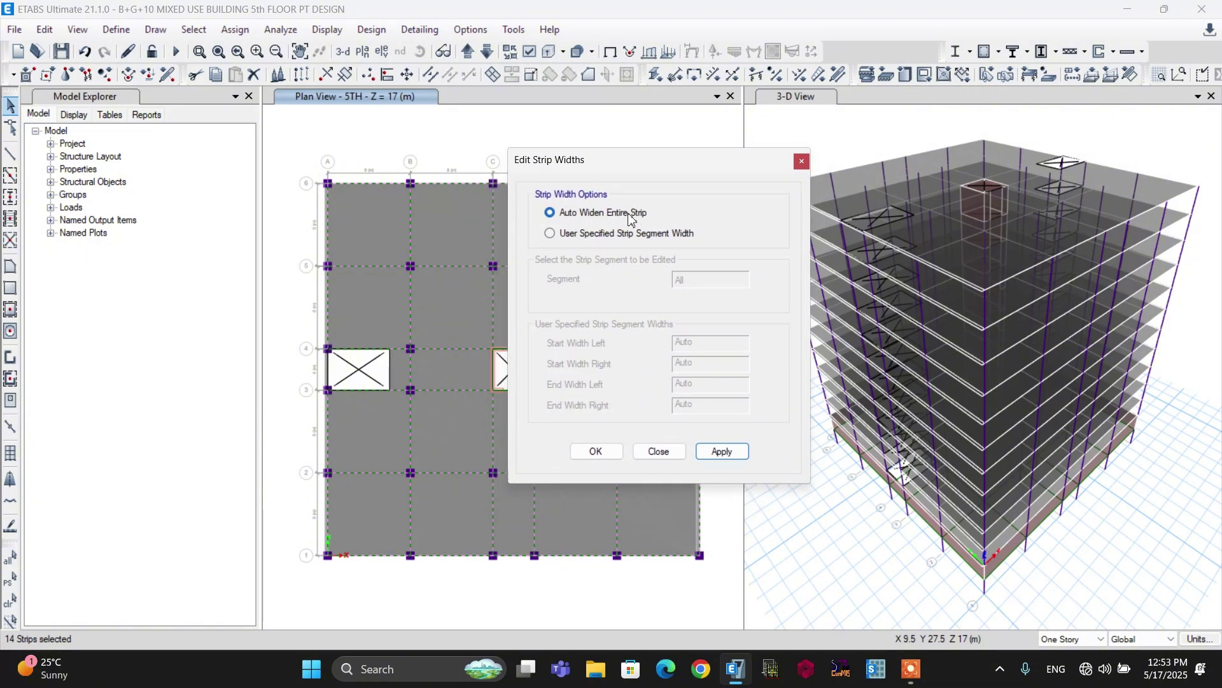
{"action": "left_click", "coordinate": [597, 451]}
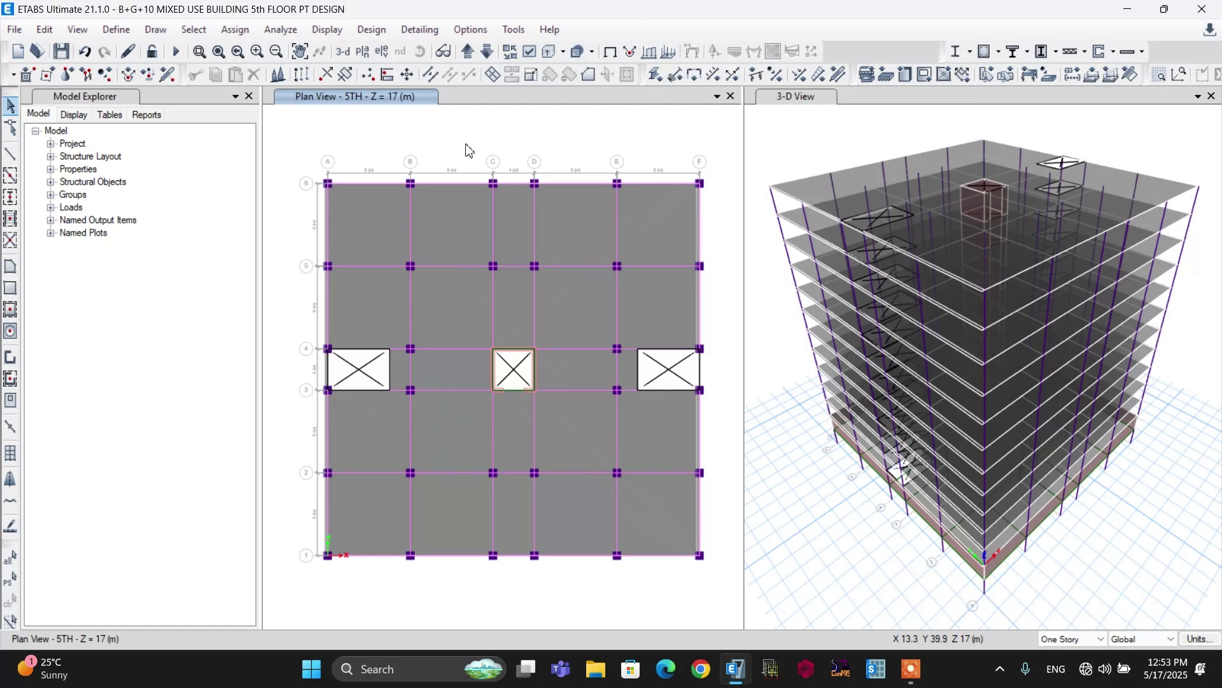
- Select all Layer A strips and open the Quick Tendon Layout for adding tendons along the selected strips
{"action": "left_click", "coordinate": [192, 30]}
{"action": "mouse_move", "coordinate": [197, 54]}
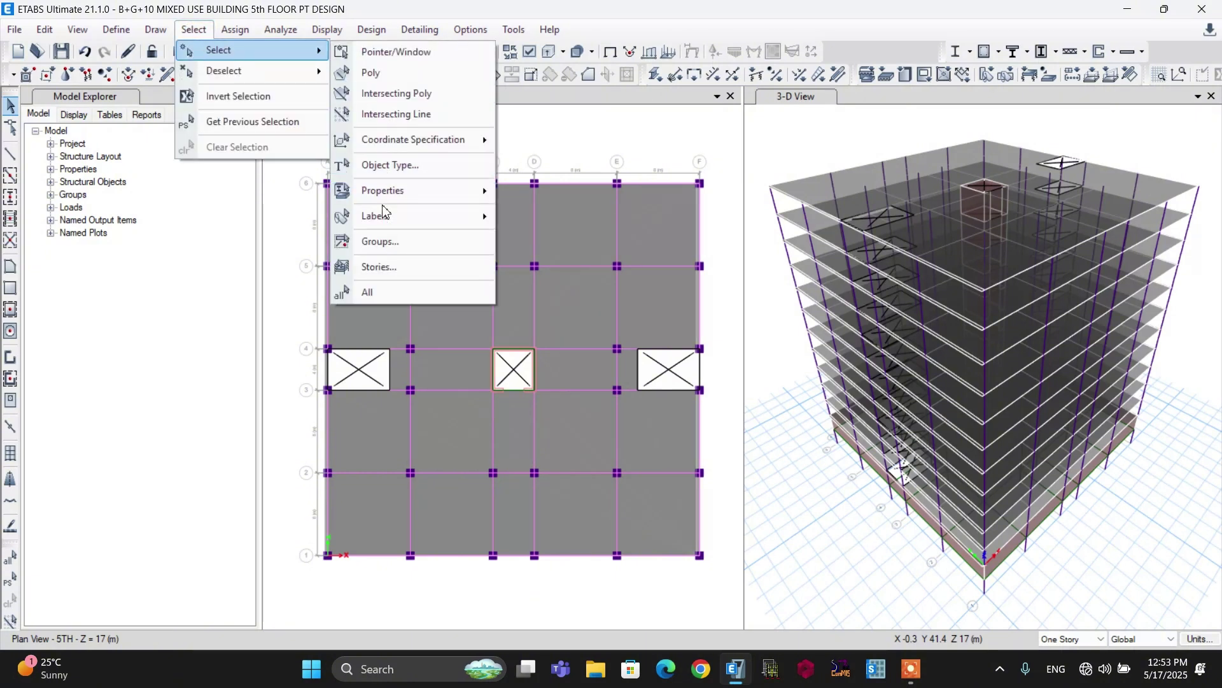
{"action": "left_click", "coordinate": [388, 166]}
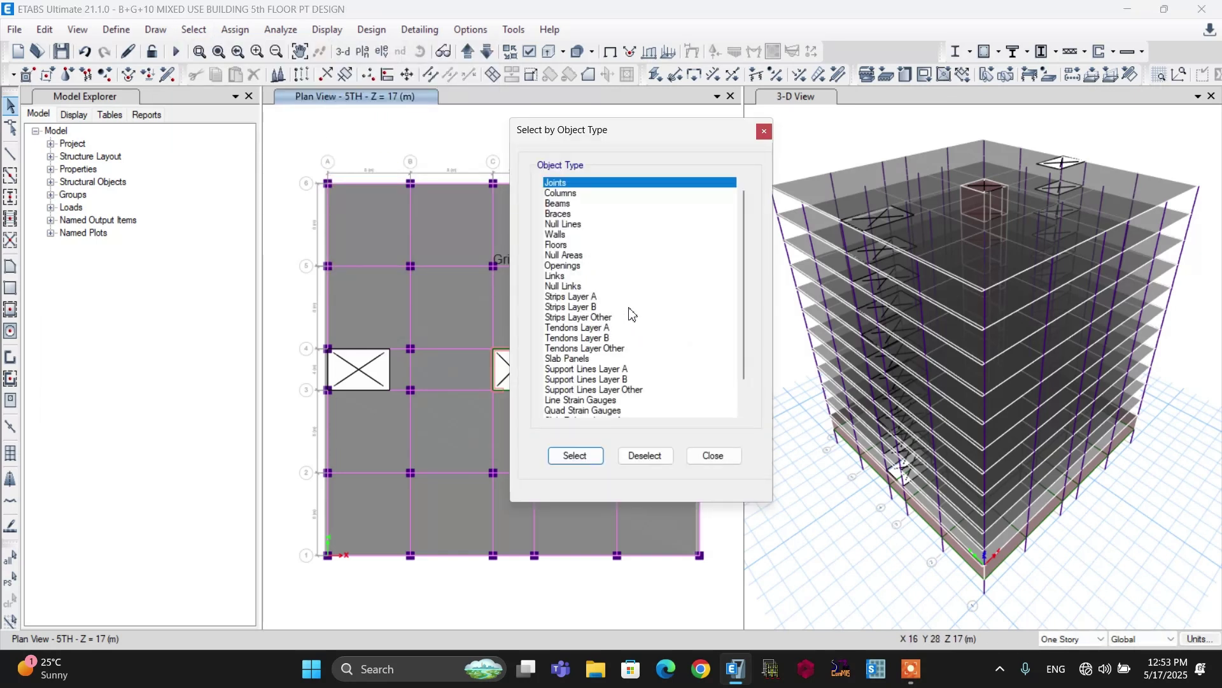
{"action": "left_click", "coordinate": [579, 298]}
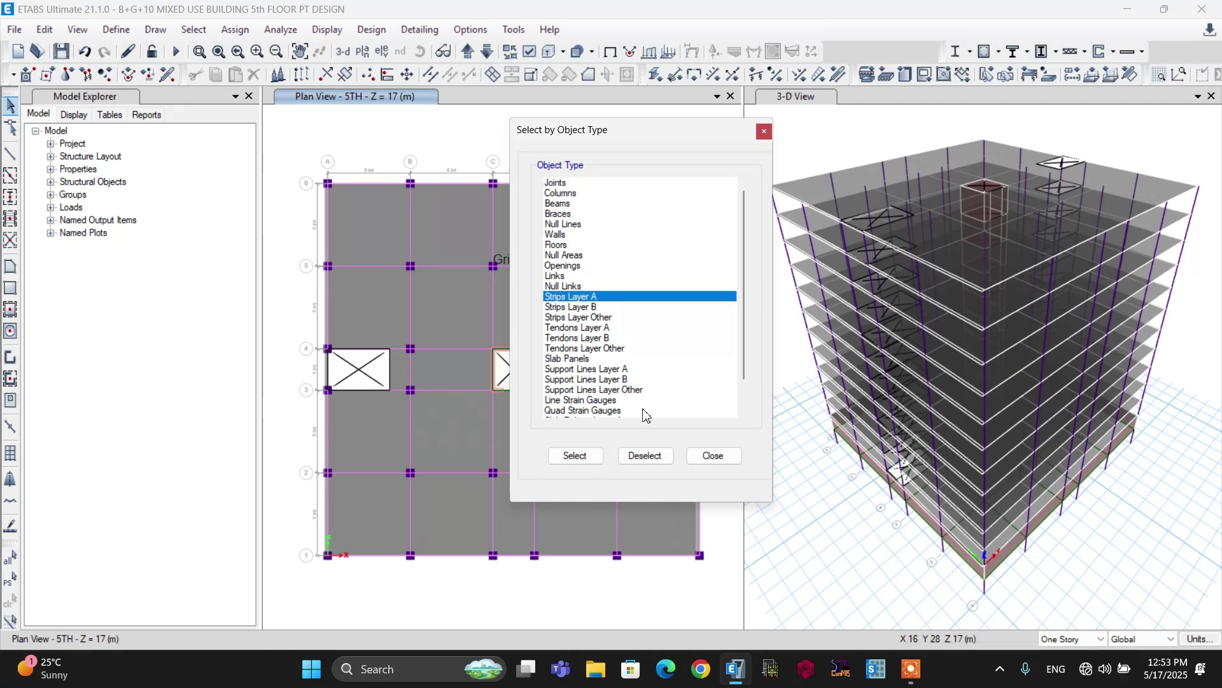
{"action": "left_click", "coordinate": [575, 455]}
{"action": "left_click", "coordinate": [712, 456]}
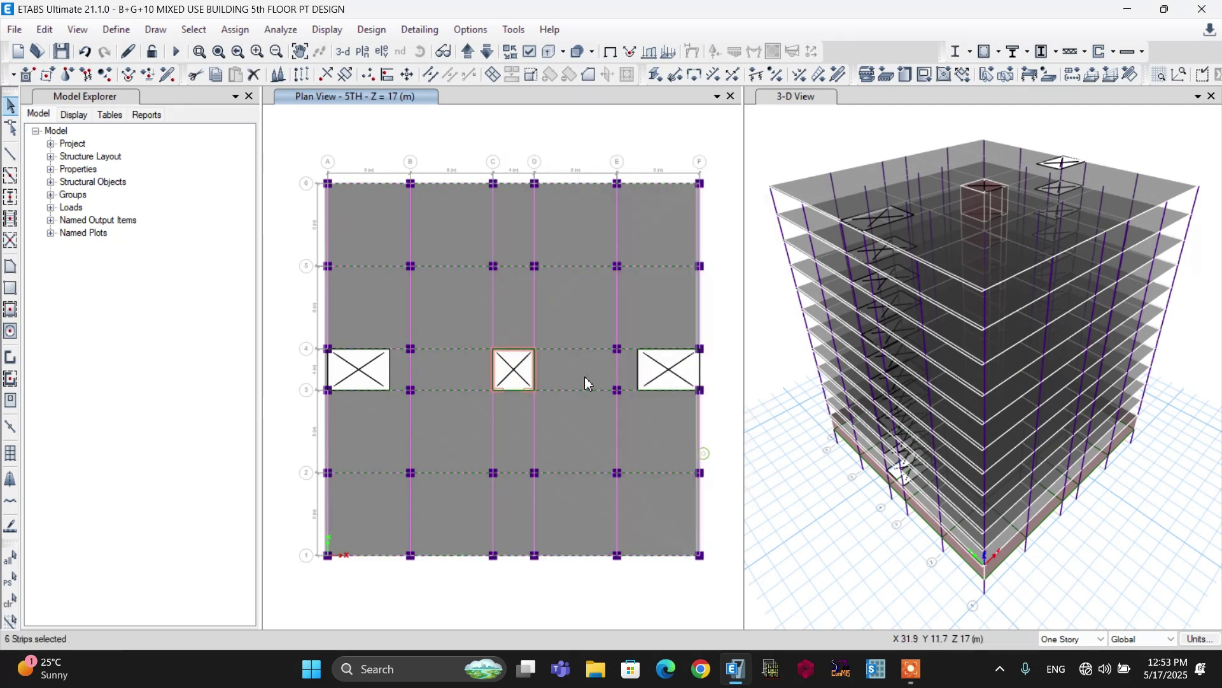
{"action": "left_click", "coordinate": [43, 30]}
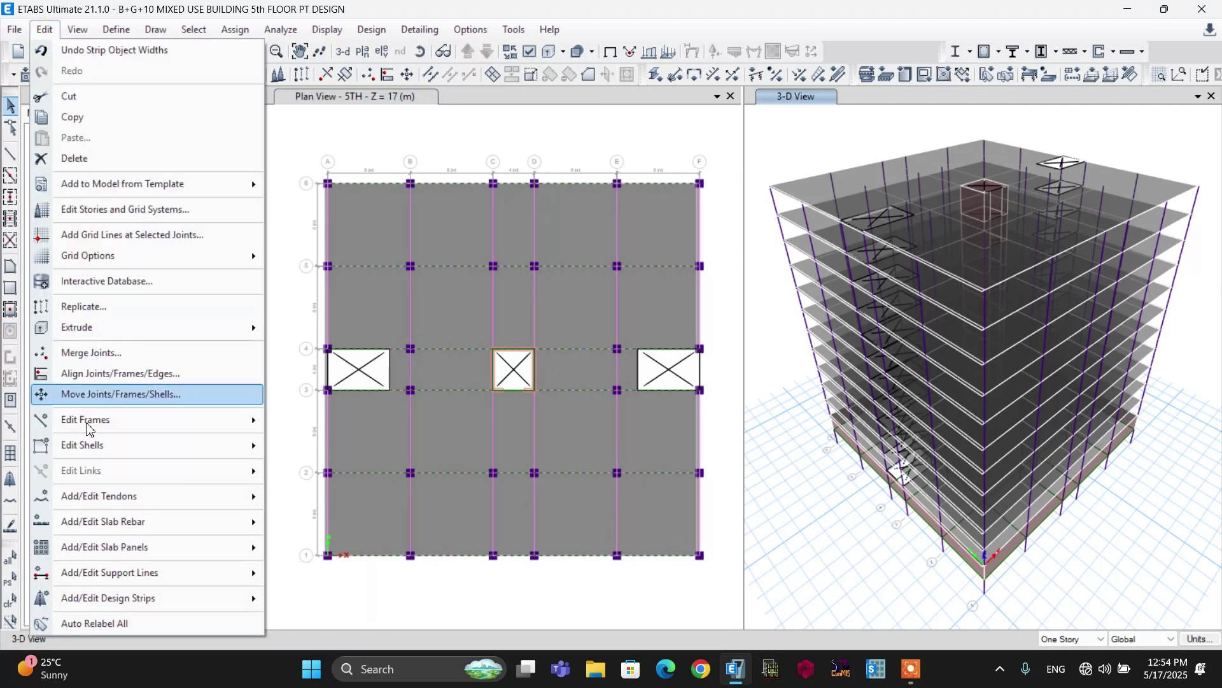
{"action": "mouse_move", "coordinate": [70, 502]}
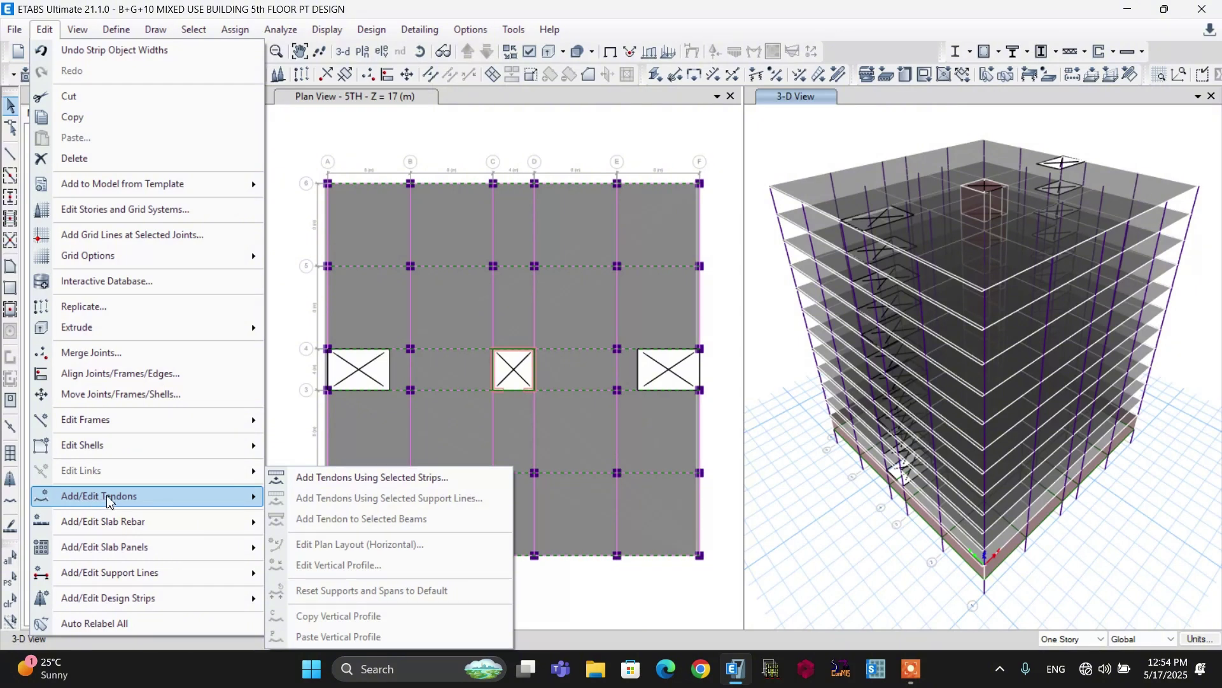
{"action": "left_click", "coordinate": [333, 483]}
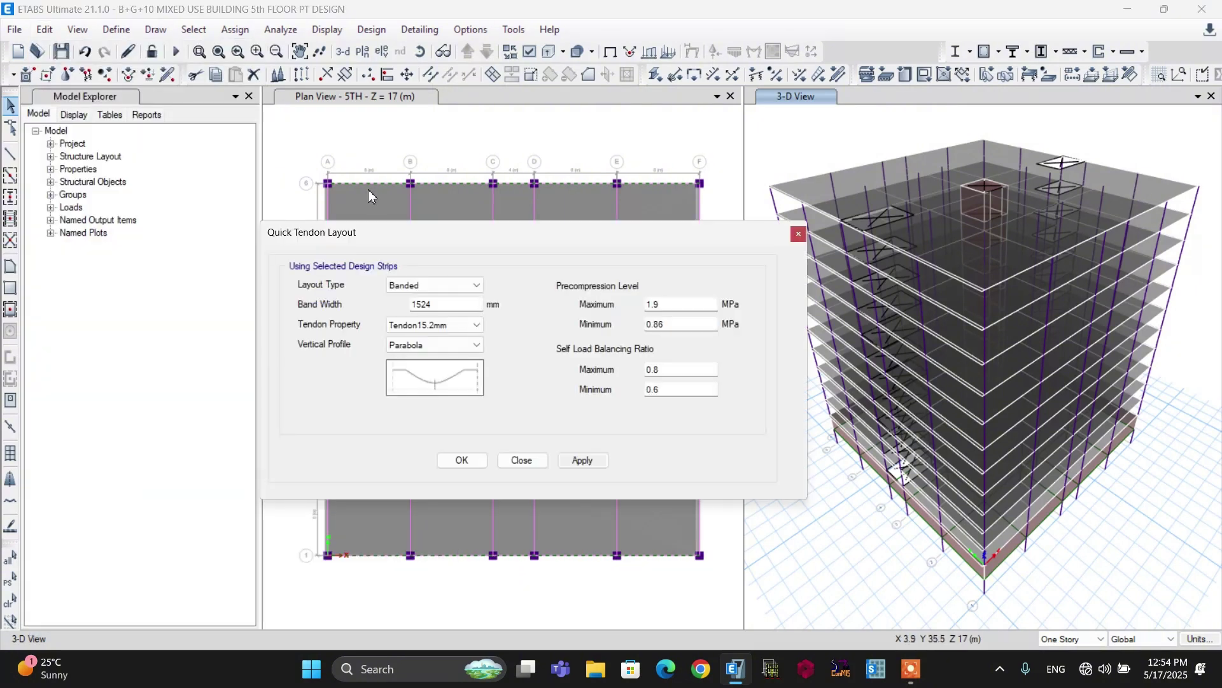
{"action": "left_click_drag", "start_coordinate": [389, 243], "coordinate": [406, 237]}
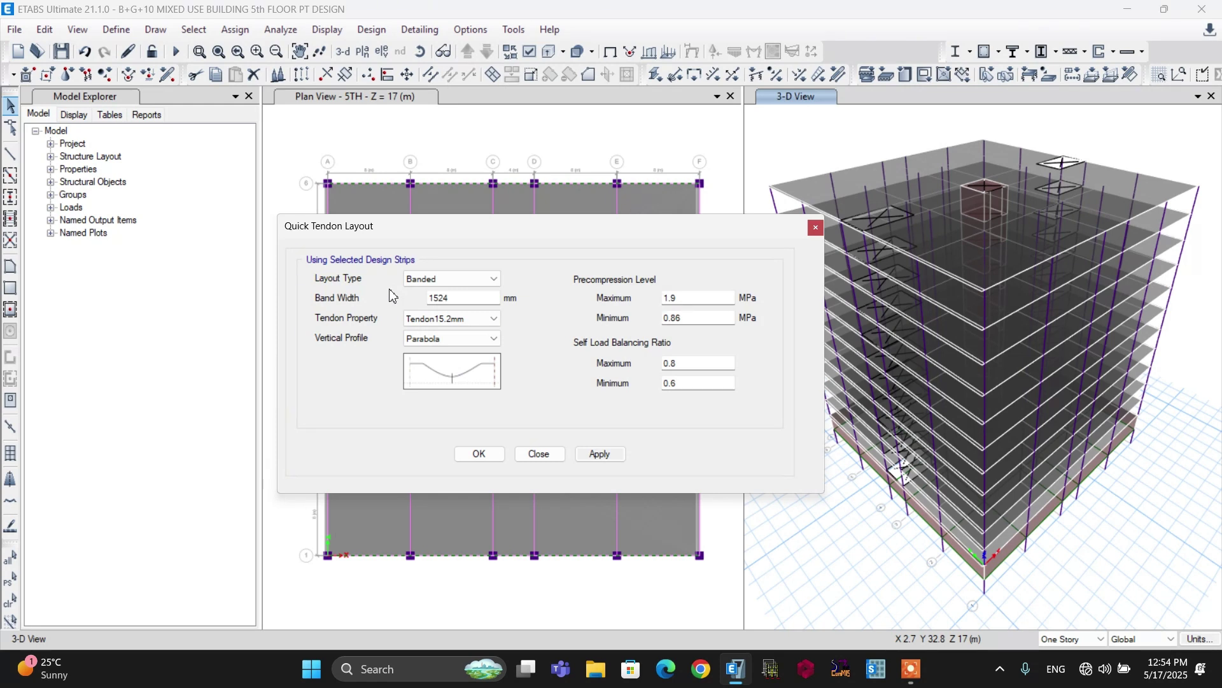
- Set the tendon layout to Banded with band width 0 mm, tendon property Tendon15.2mm and a Parabola vertical profile
{"action": "left_click", "coordinate": [446, 279]}
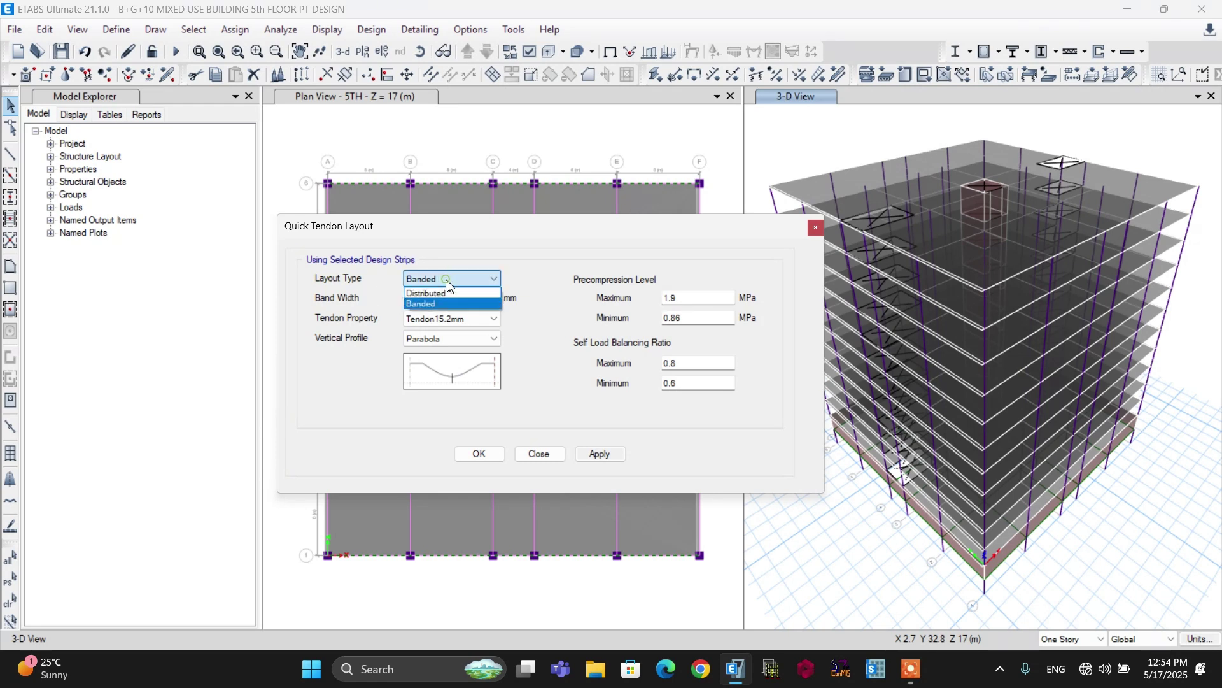
{"action": "left_click", "coordinate": [444, 304]}
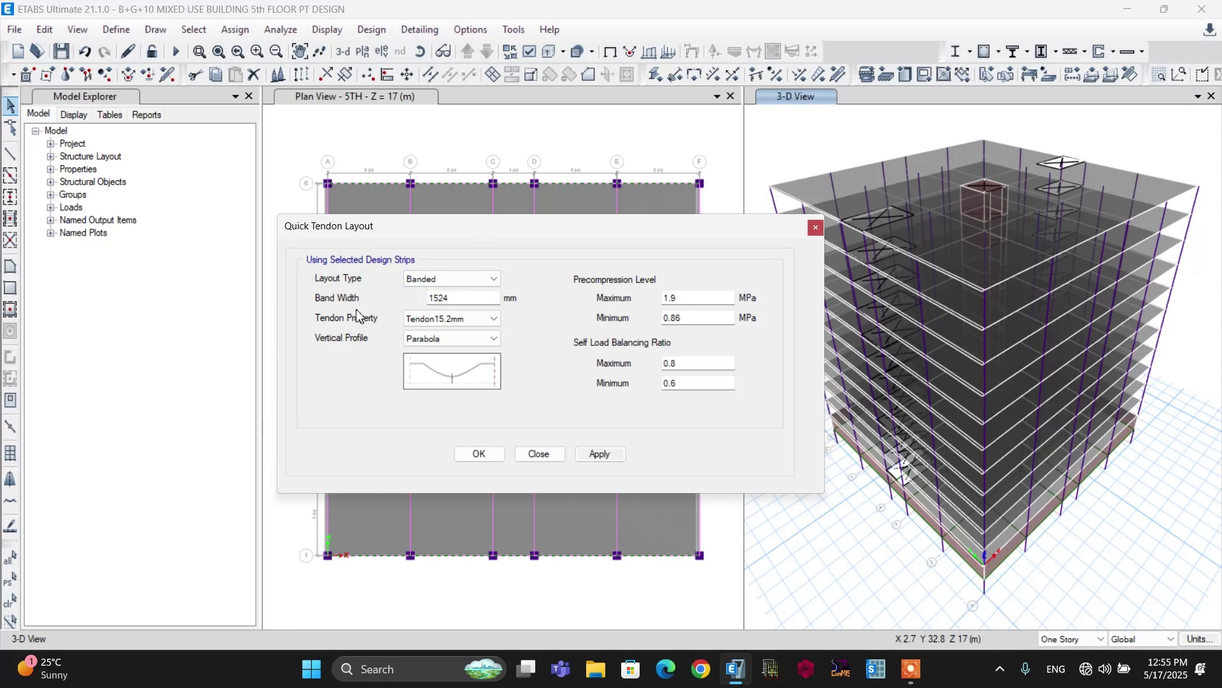
{"action": "double_click", "coordinate": [431, 298]}
{"action": "type", "text": "0"}
{"action": "left_click", "coordinate": [474, 325]}
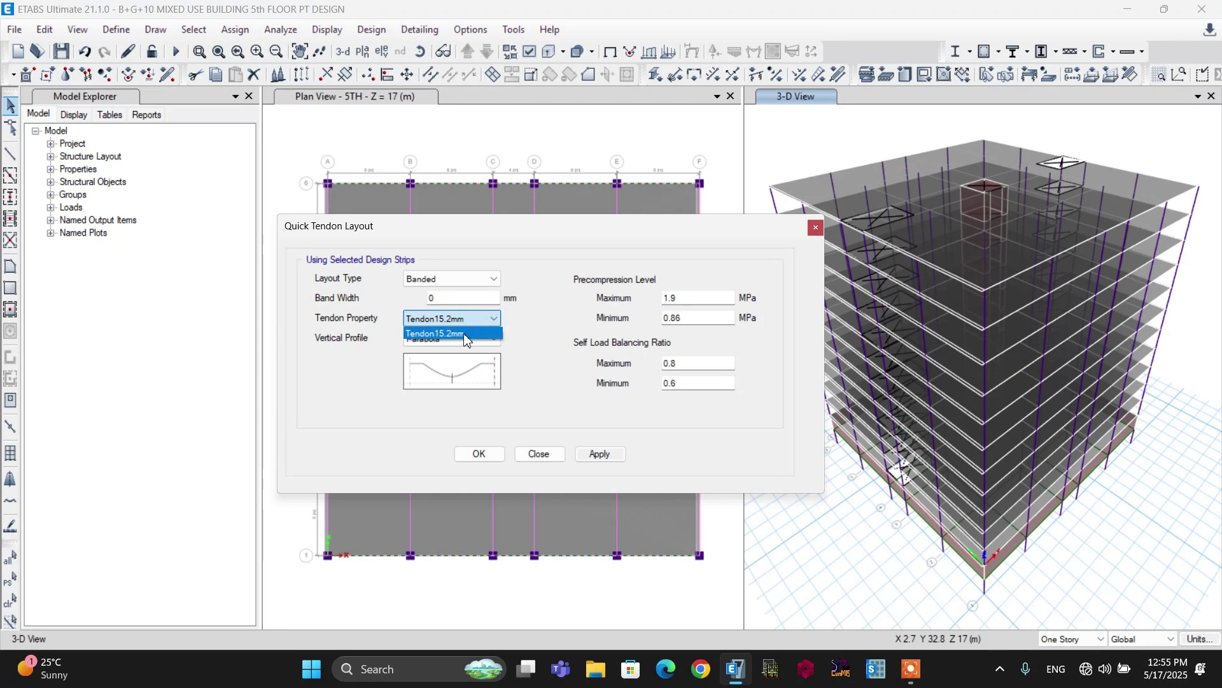
{"action": "left_click", "coordinate": [470, 336]}
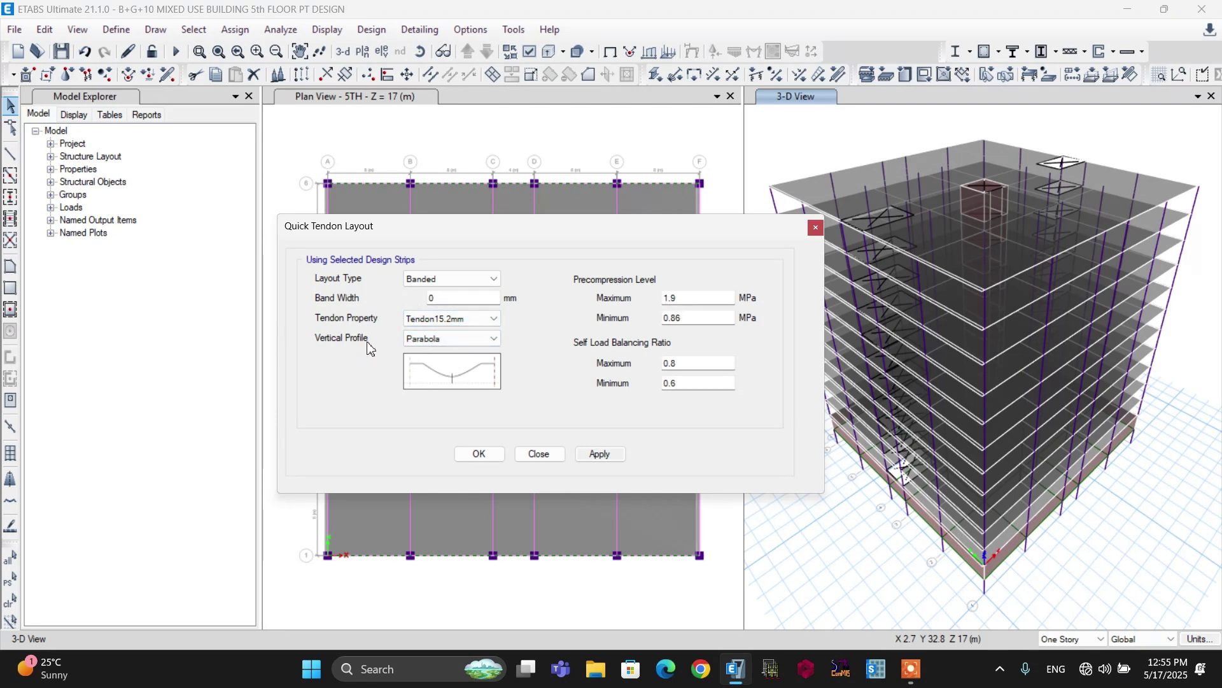
{"action": "left_click", "coordinate": [423, 341]}
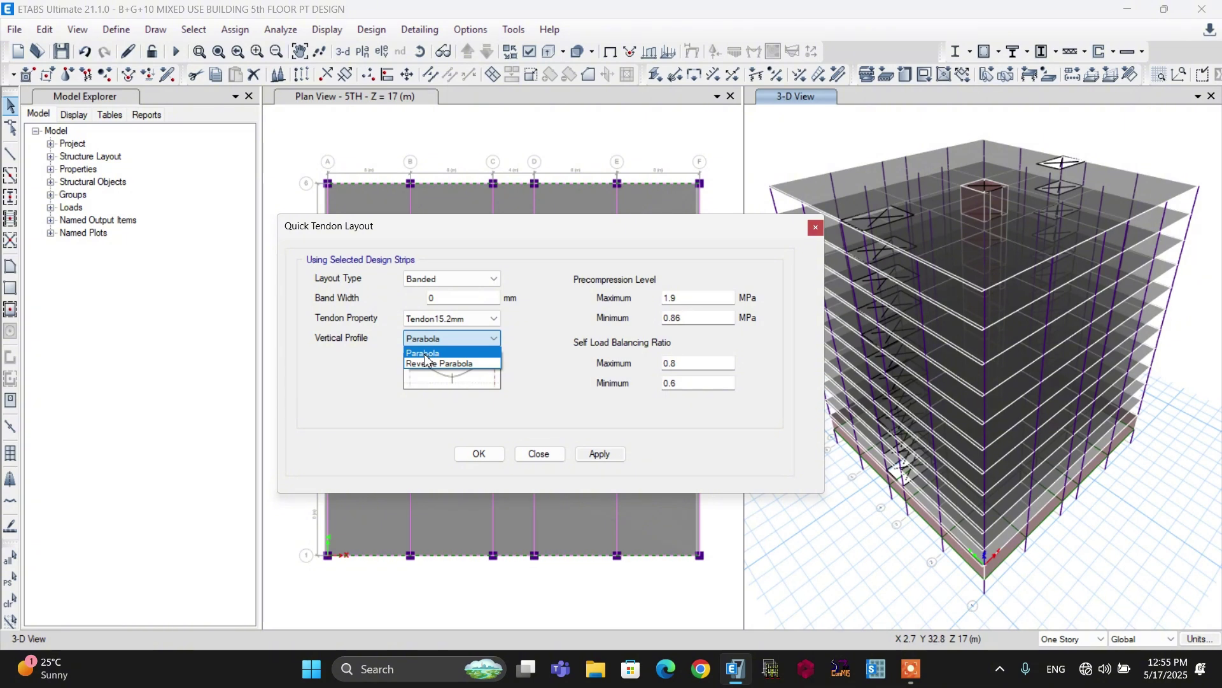
{"action": "left_click", "coordinate": [425, 354]}
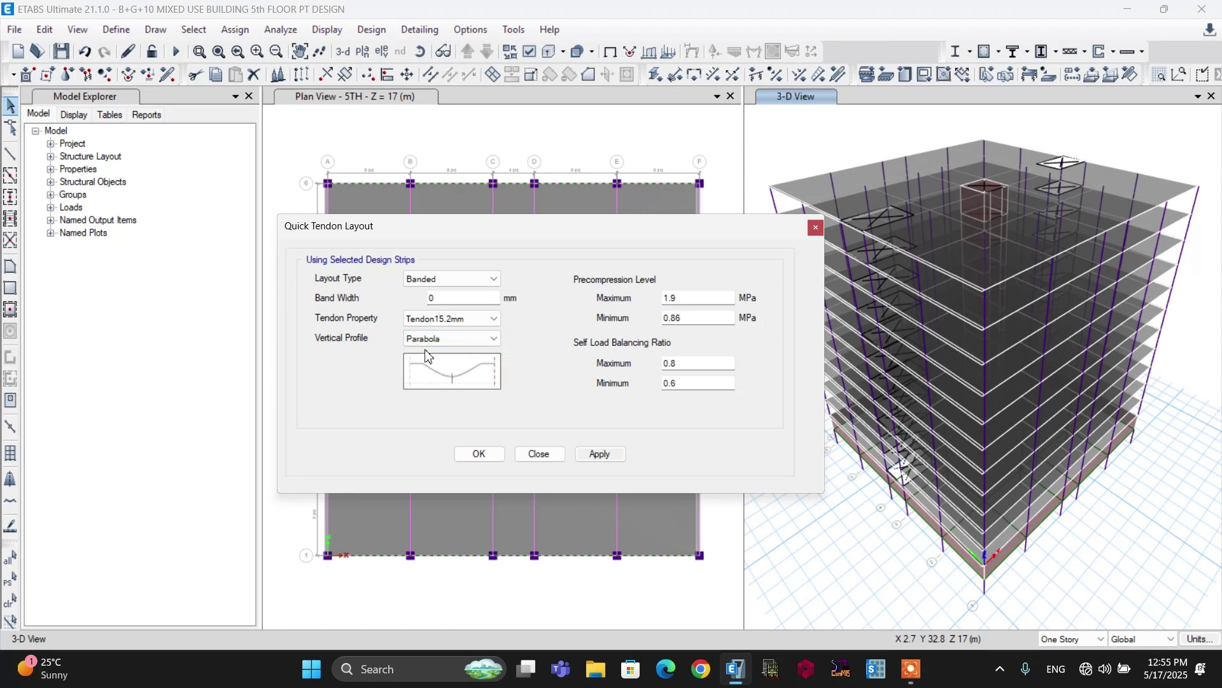
- Generate the banded tendons on the Layer A strips, using a self load balancing ratio of 0.8 maximum and 0.6 minimum
{"action": "left_click", "coordinate": [463, 278]}
{"action": "left_click", "coordinate": [423, 294]}
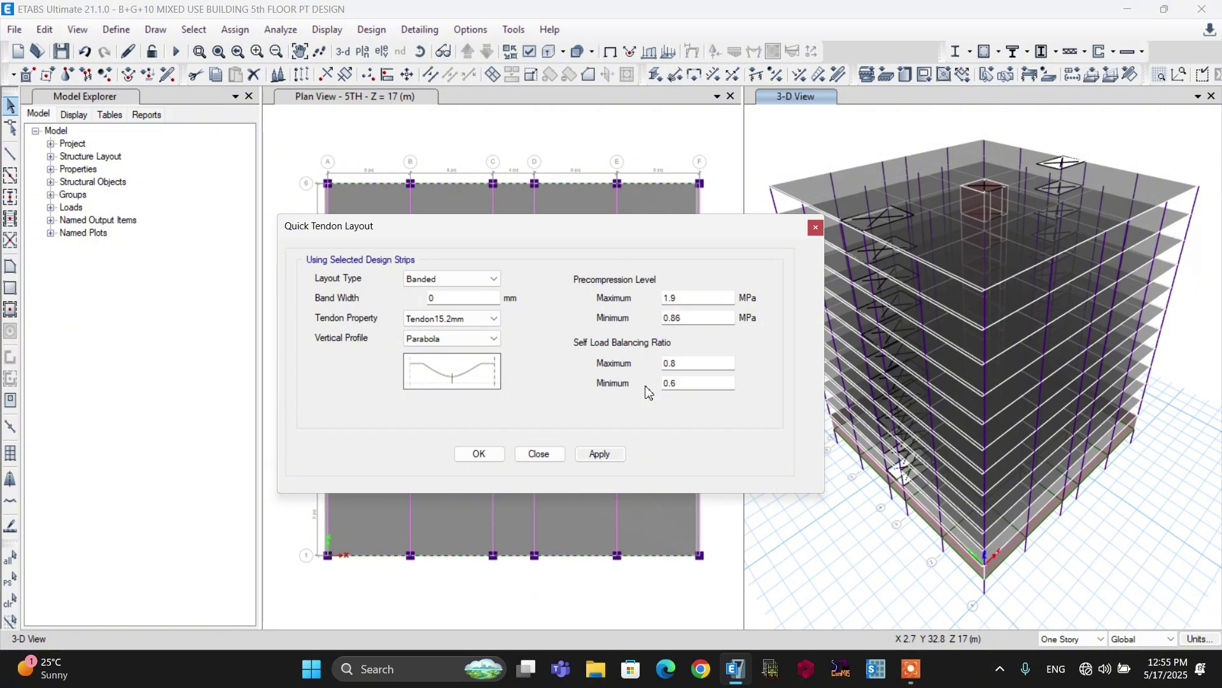
{"action": "left_click_drag", "start_coordinate": [690, 383], "coordinate": [666, 386]}
{"action": "double_click", "coordinate": [685, 363]}
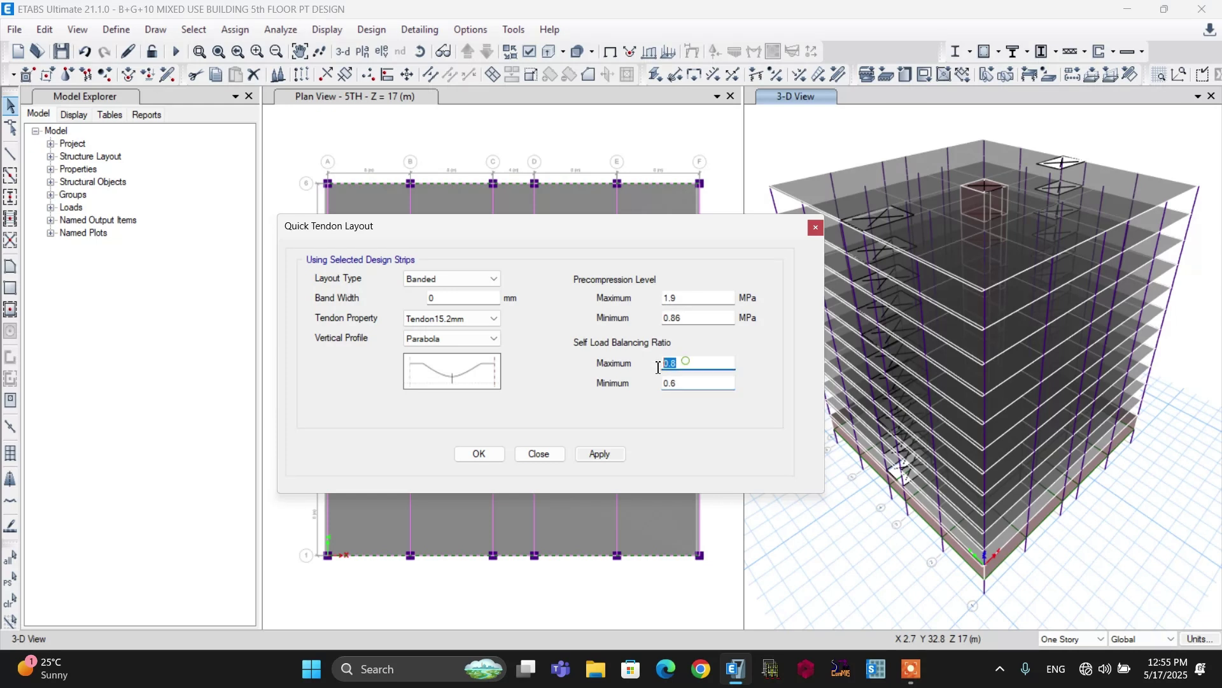
{"action": "left_click", "coordinate": [694, 386]}
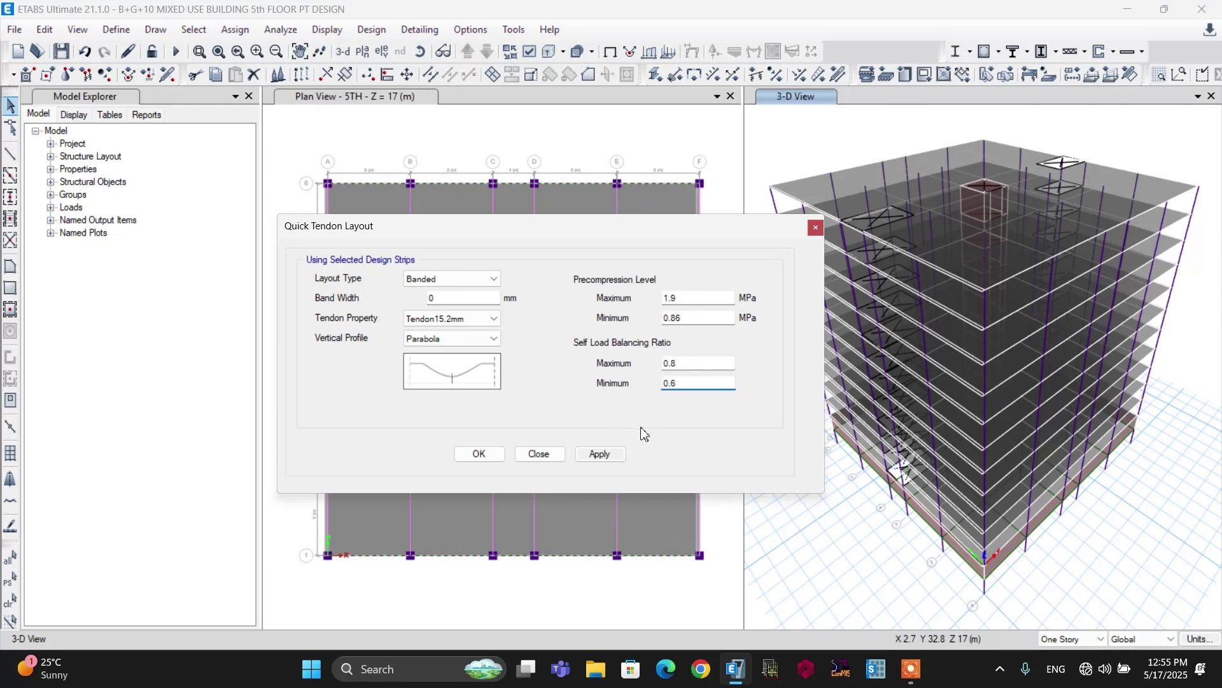
{"action": "left_click", "coordinate": [479, 454]}
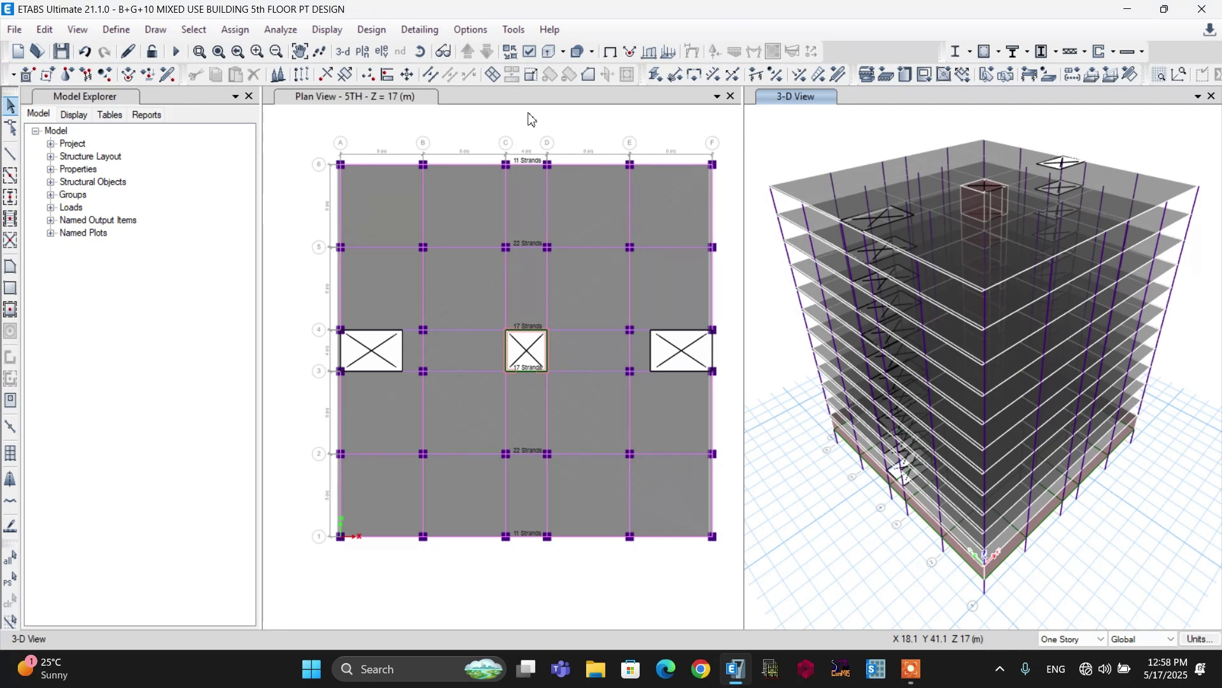
- Open the vertical profile of the tendon along grid 5 and review its span data and number of strands
{"action": "left_click", "coordinate": [523, 246], "text": "ctrl"}
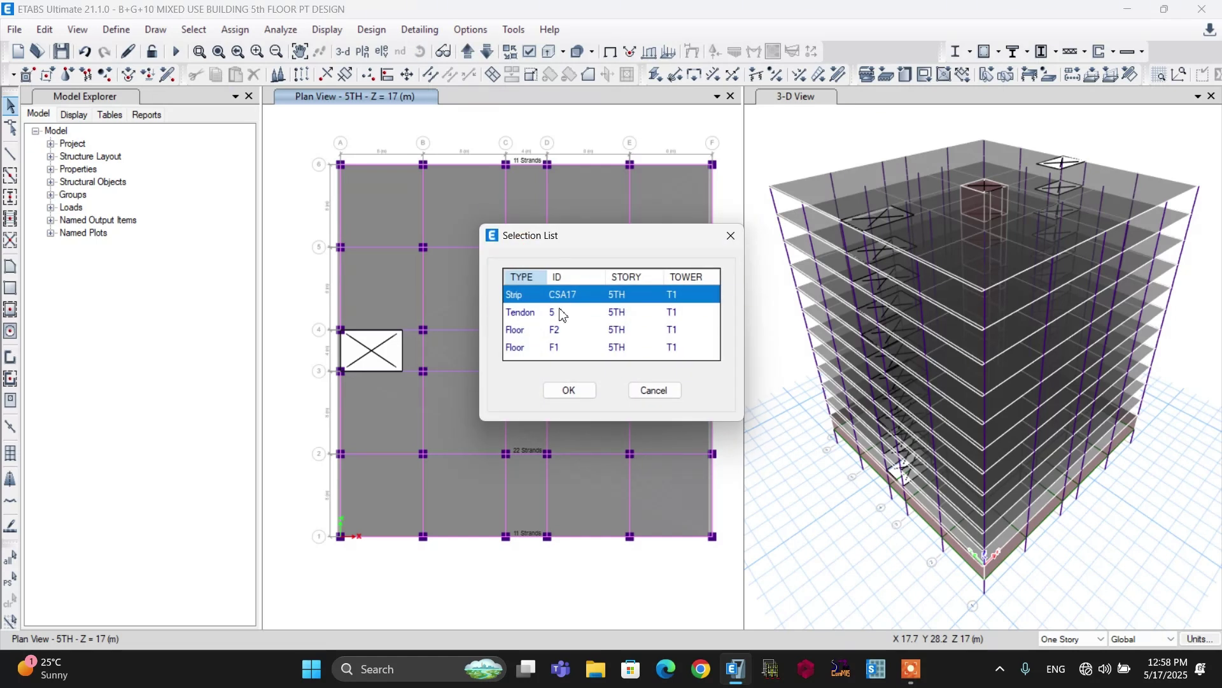
{"action": "left_click", "coordinate": [563, 313]}
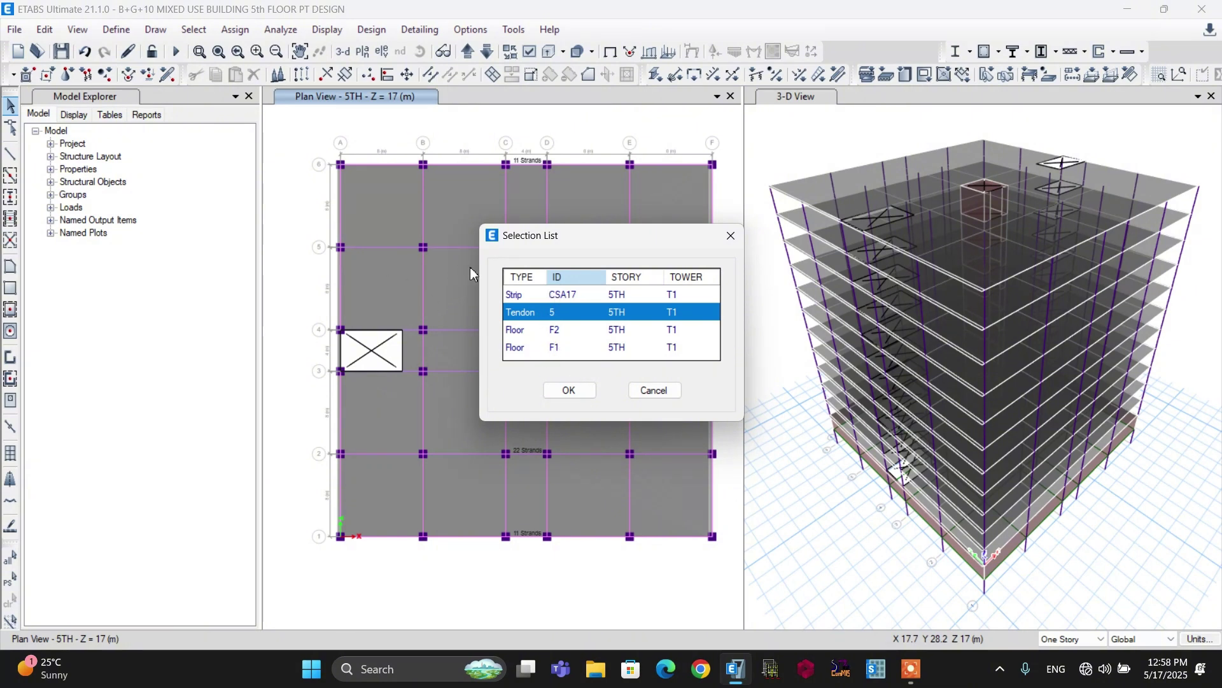
{"action": "left_click", "coordinate": [569, 391]}
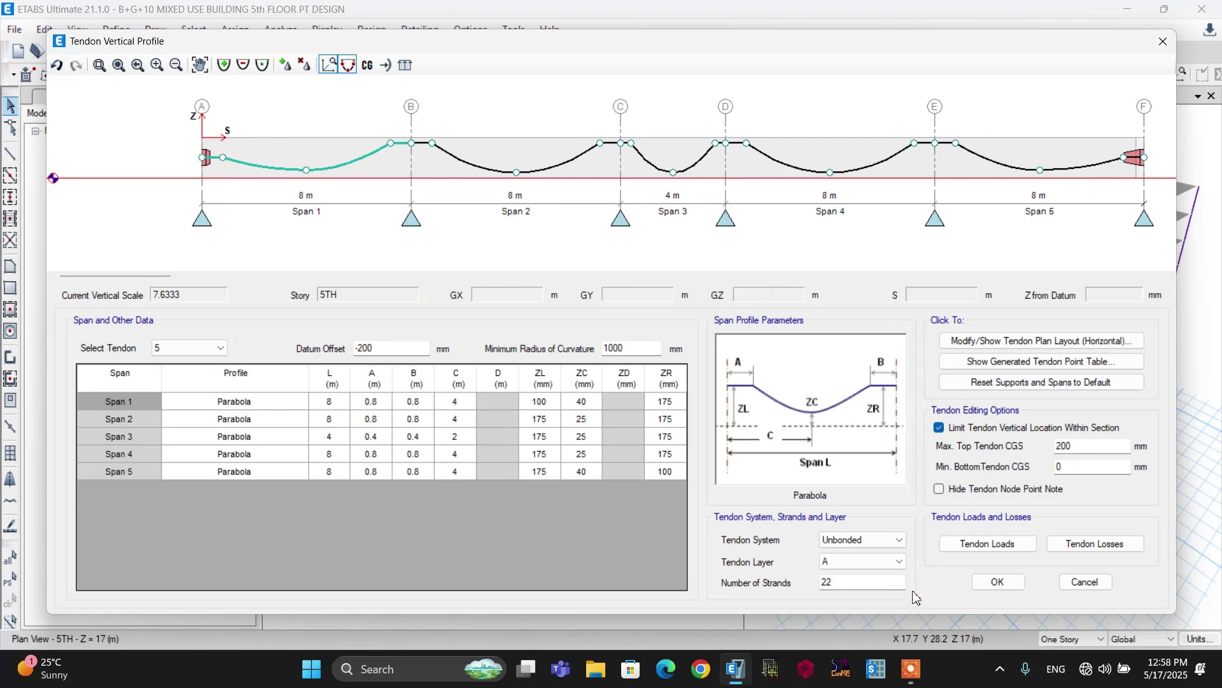
{"action": "left_click_drag", "start_coordinate": [844, 581], "coordinate": [810, 584]}
{"action": "left_click", "coordinate": [852, 584]}
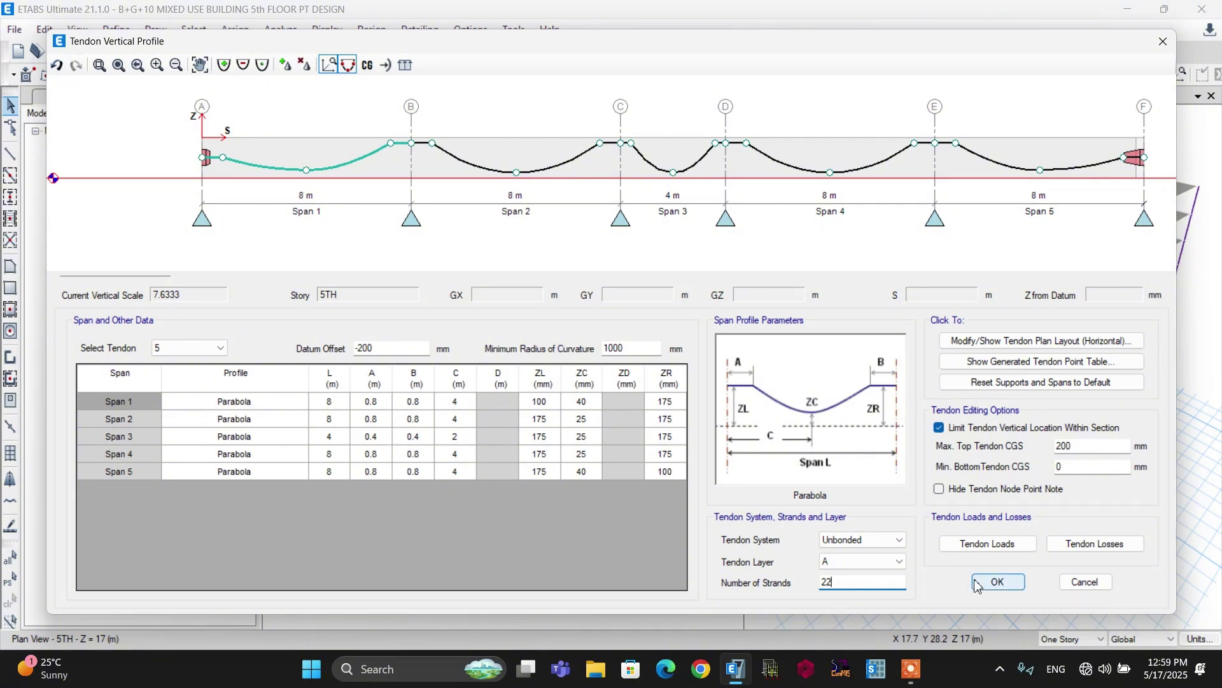
- Review the grid 5 tendon's jacking stress under Tendon Loads and its stressing and long-term losses under Tendon Losses
{"action": "left_click", "coordinate": [976, 545]}
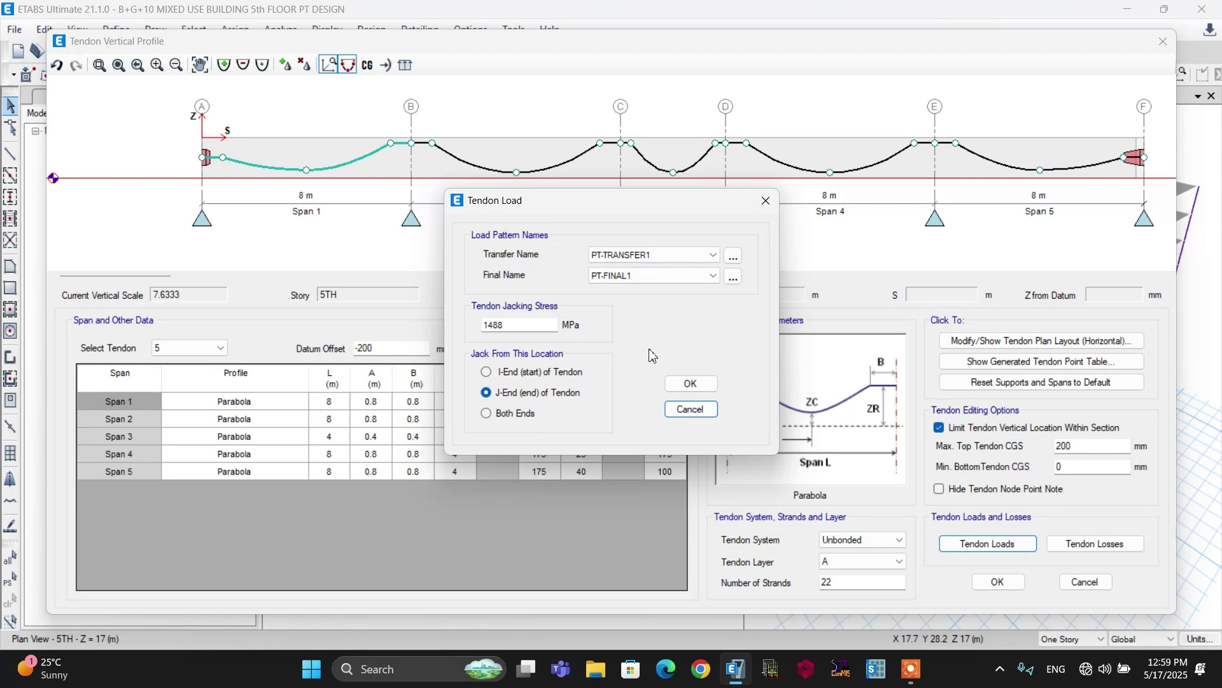
{"action": "double_click", "coordinate": [537, 325]}
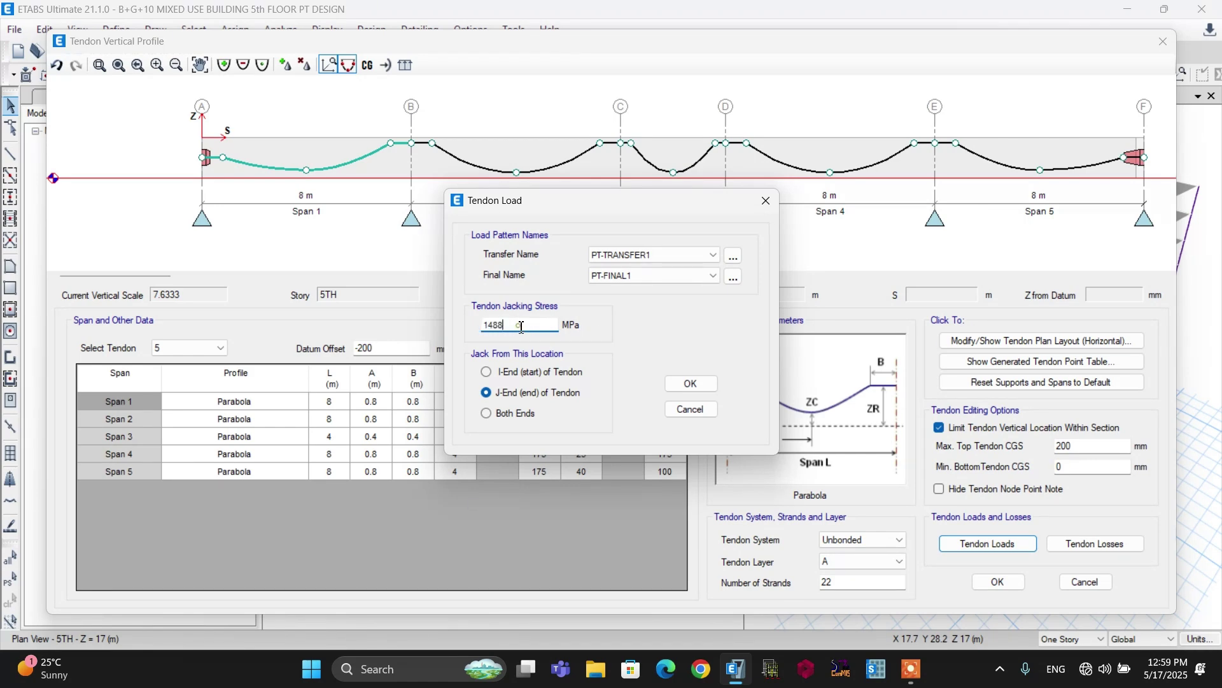
{"action": "left_click", "coordinate": [519, 326]}
{"action": "key", "text": "Return"}
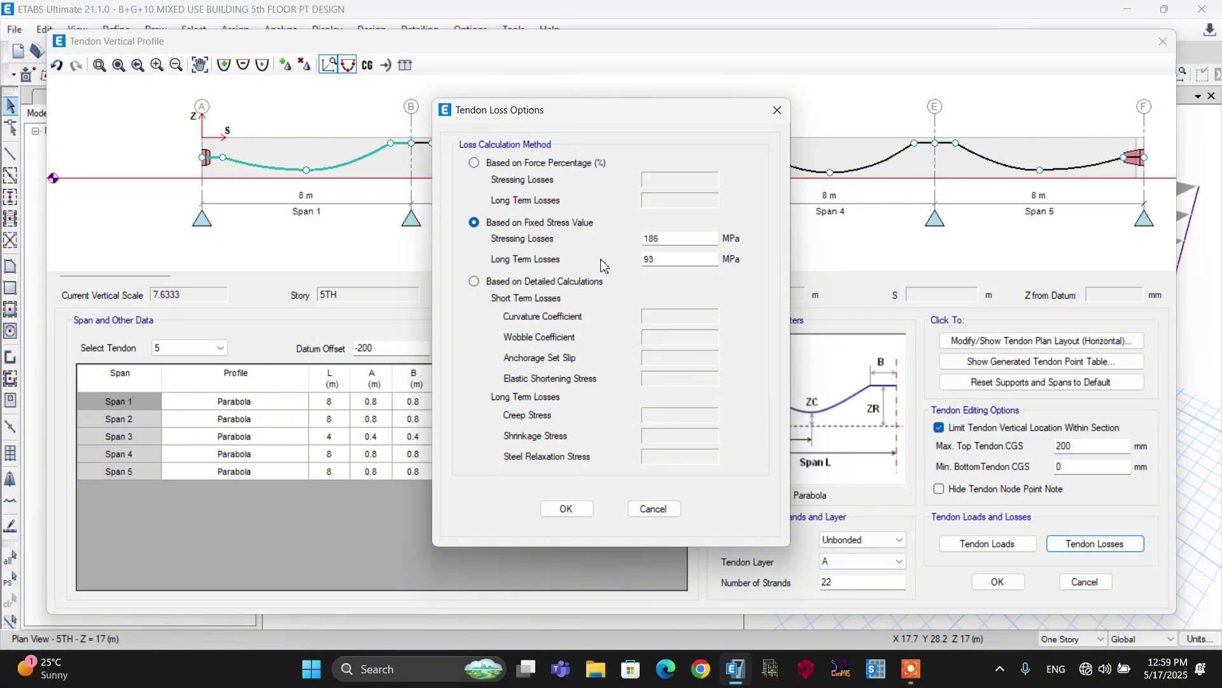
{"action": "left_click", "coordinate": [669, 239]}
{"action": "left_click", "coordinate": [673, 261]}
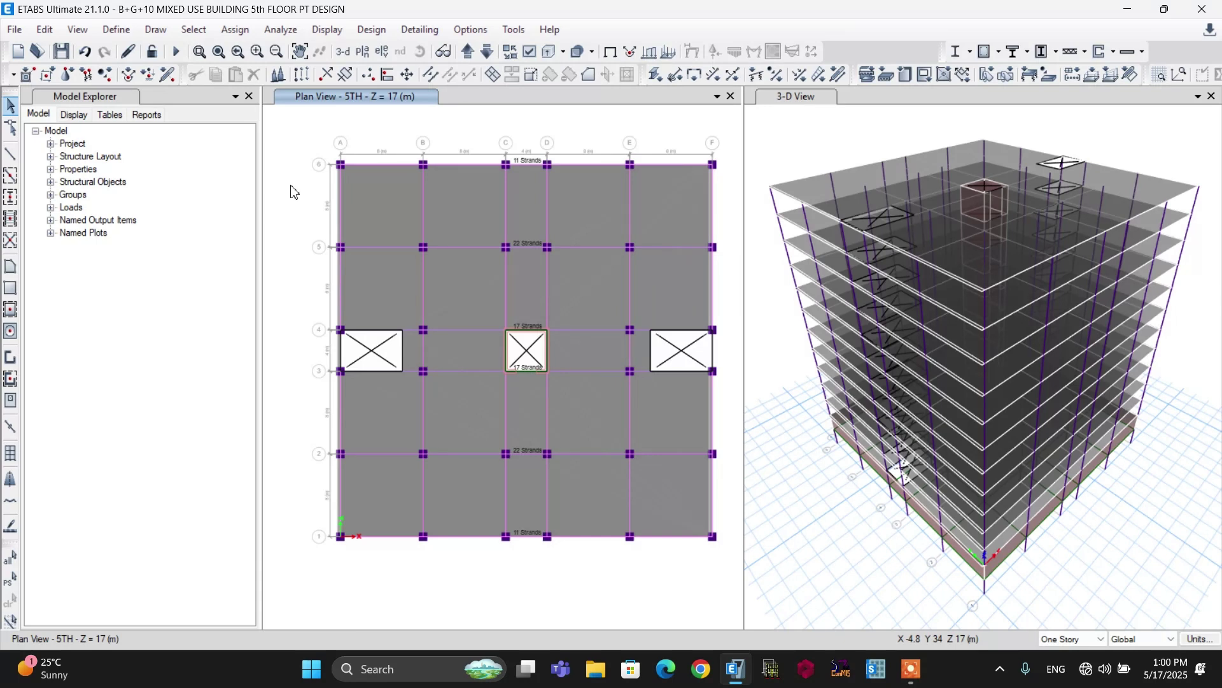
- Select all Layer B strips and open the Quick Tendon Layout for adding tendons along them
{"action": "left_click", "coordinate": [187, 31]}
{"action": "mouse_move", "coordinate": [203, 52]}
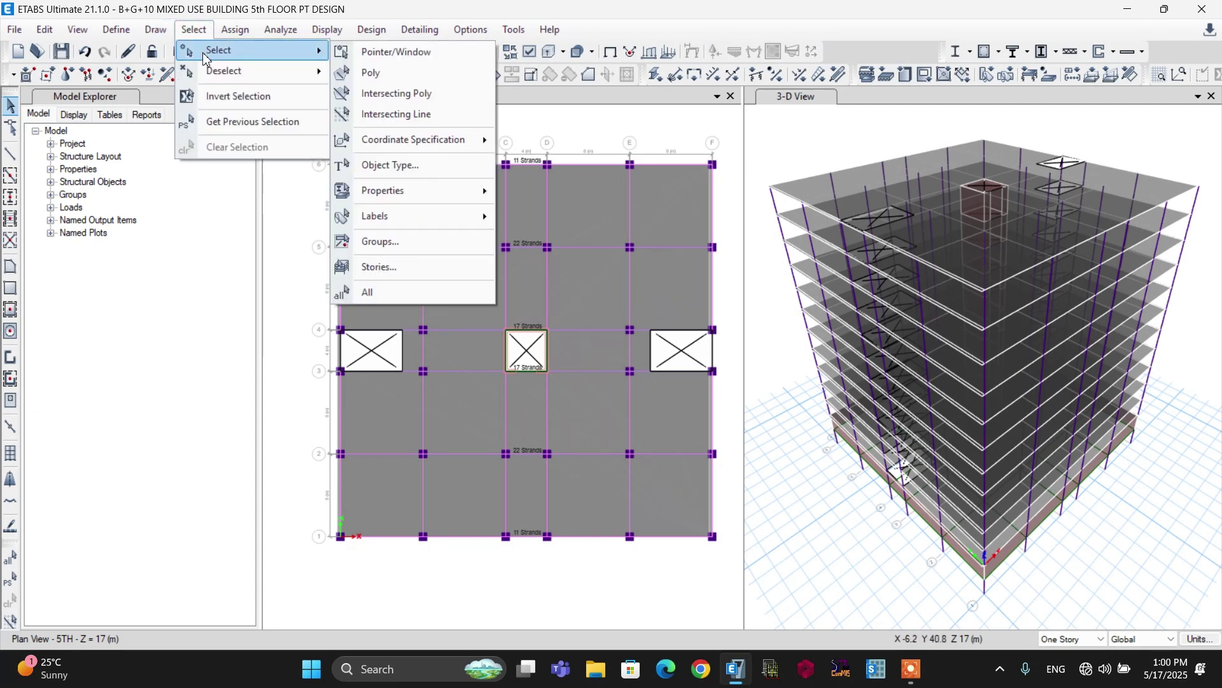
{"action": "left_click", "coordinate": [376, 170]}
{"action": "left_click", "coordinate": [581, 308]}
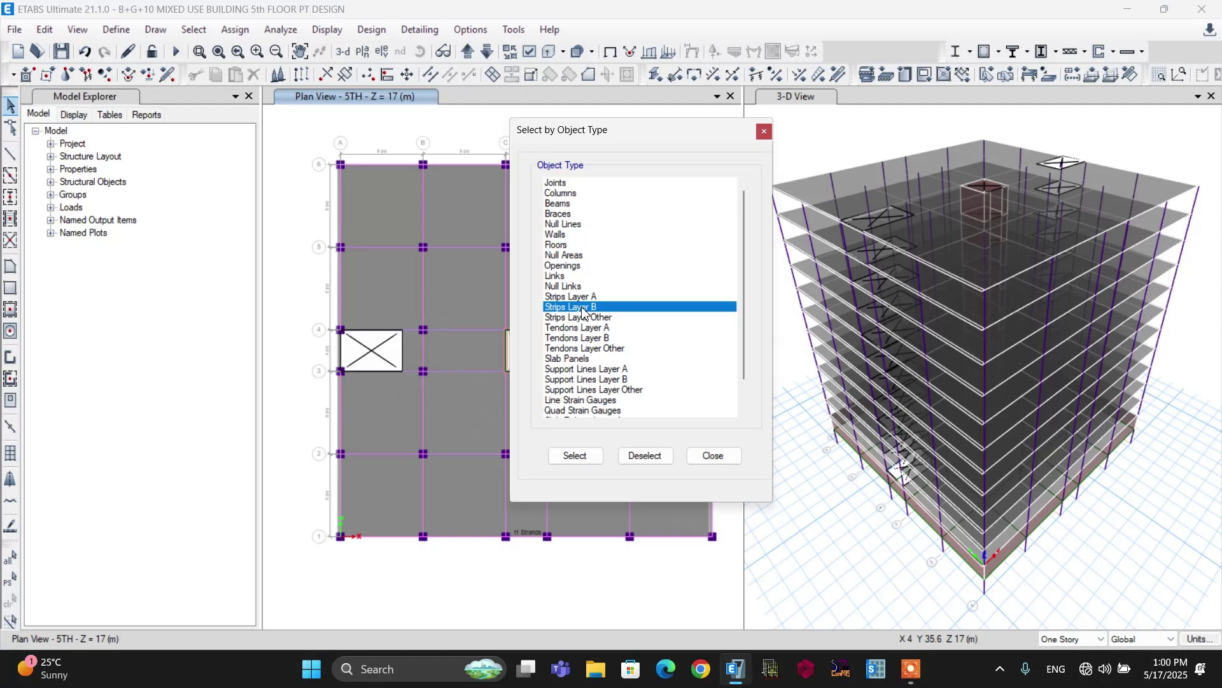
{"action": "left_click", "coordinate": [575, 456]}
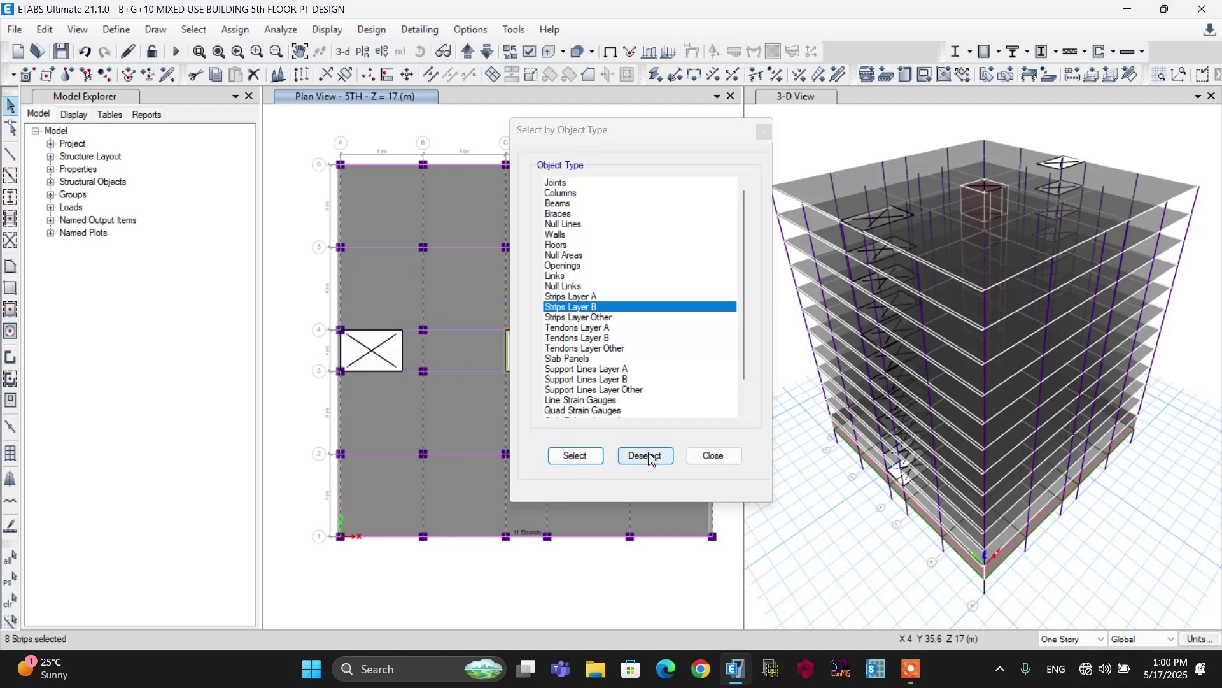
{"action": "left_click", "coordinate": [701, 458]}
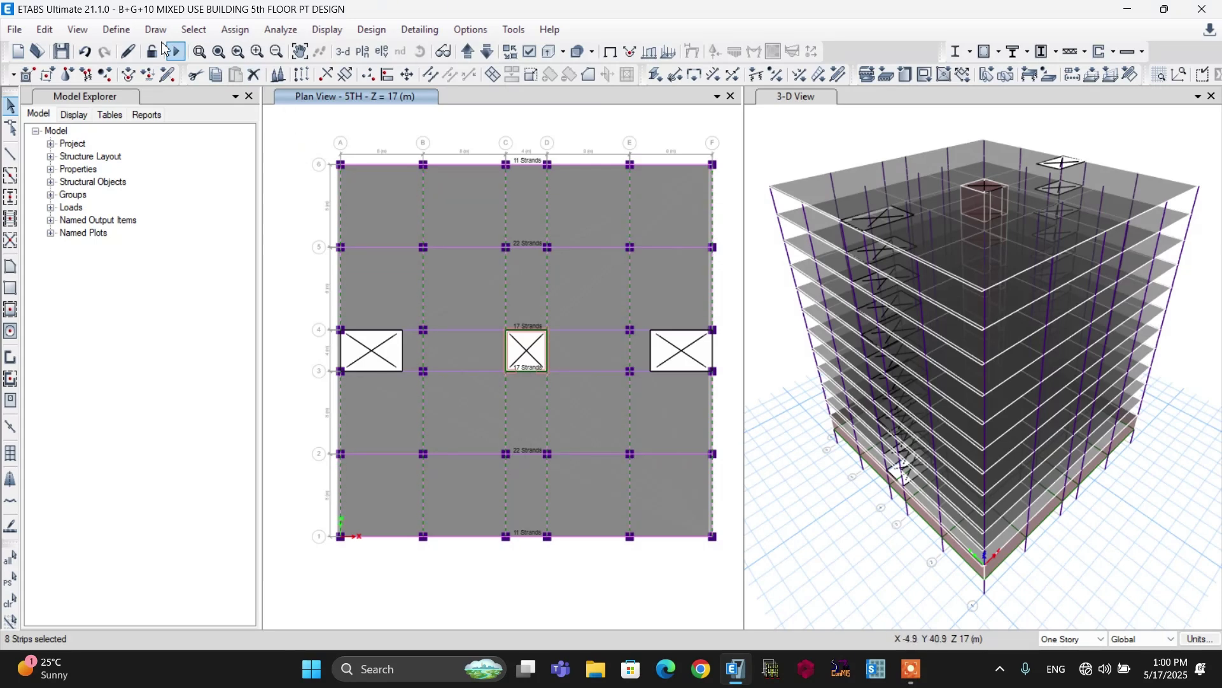
{"action": "left_click", "coordinate": [44, 29]}
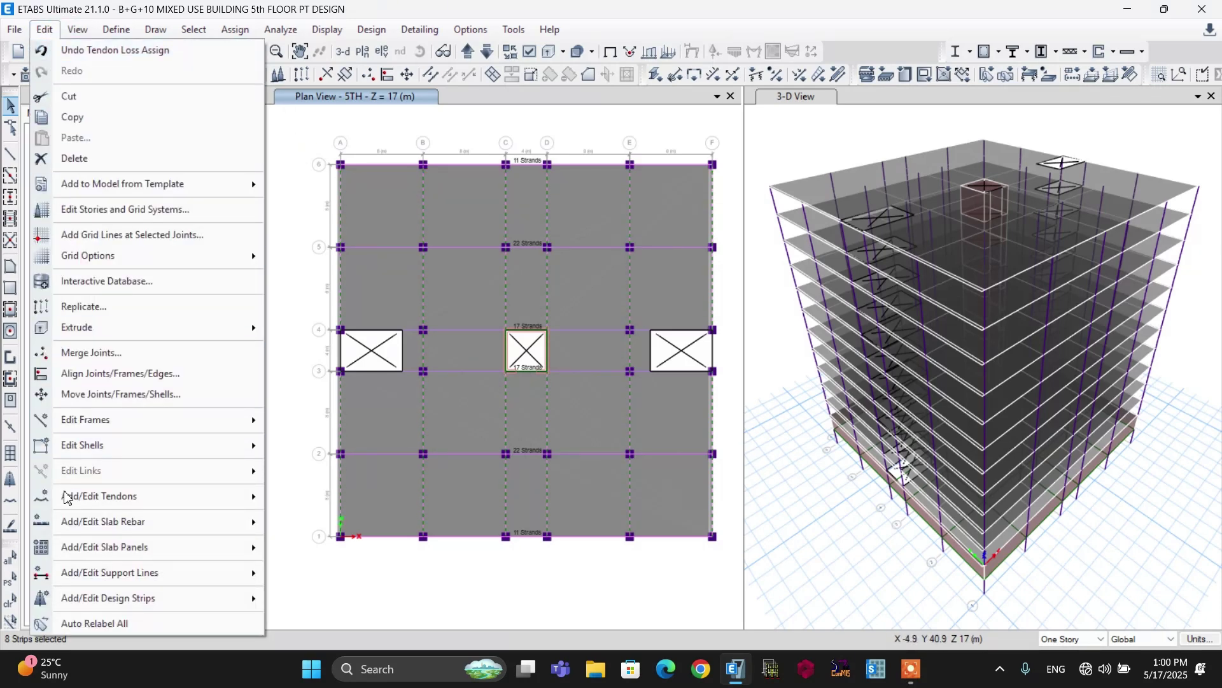
{"action": "mouse_move", "coordinate": [67, 506]}
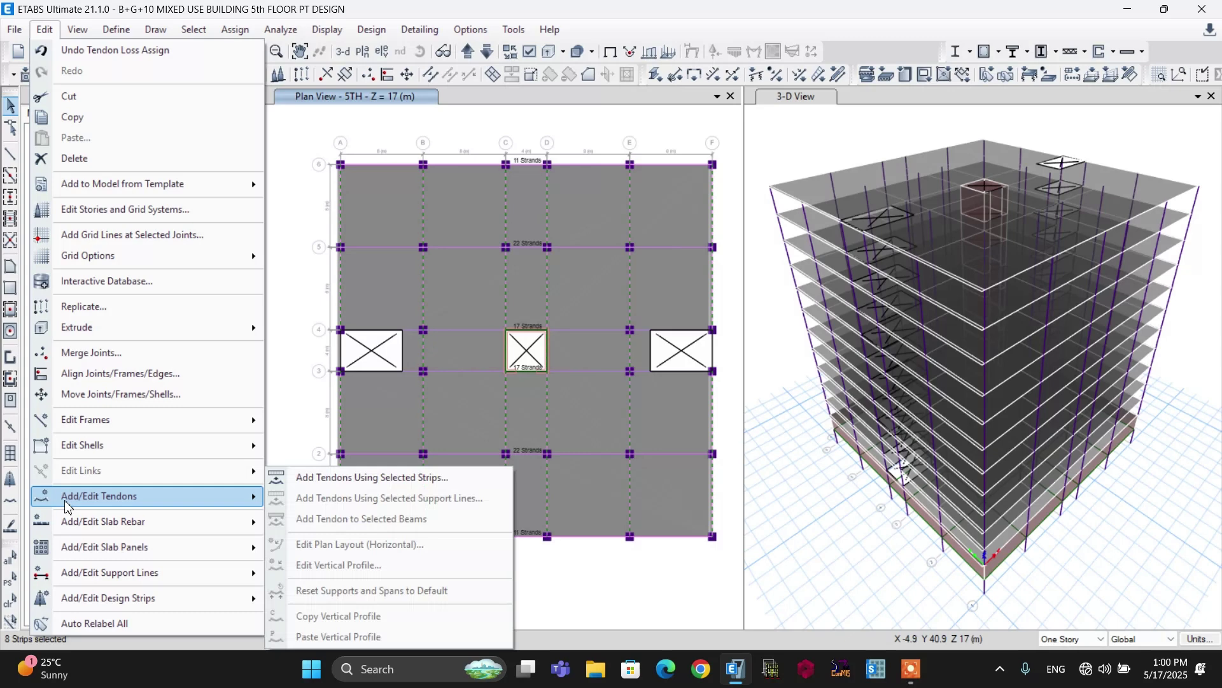
{"action": "left_click", "coordinate": [312, 484]}
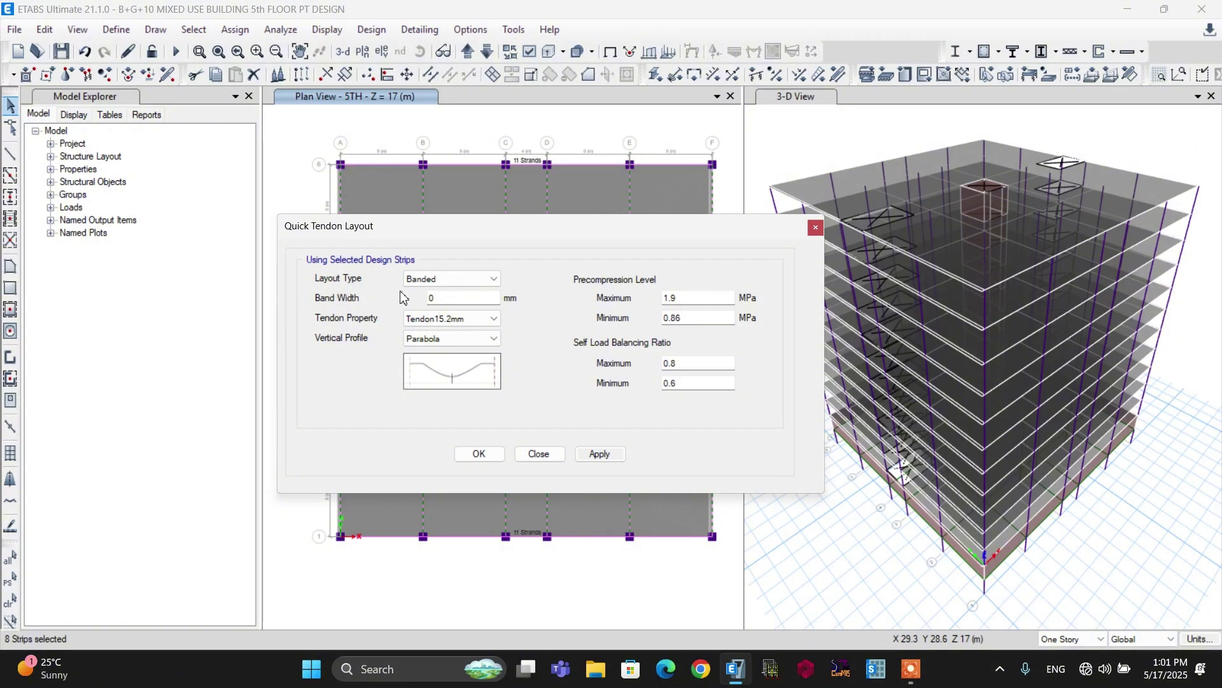
- Generate tendons on the Layer B strips with a Distributed layout and a tendon spacing of 300 mm (1.5*200)
{"action": "left_click", "coordinate": [445, 280]}
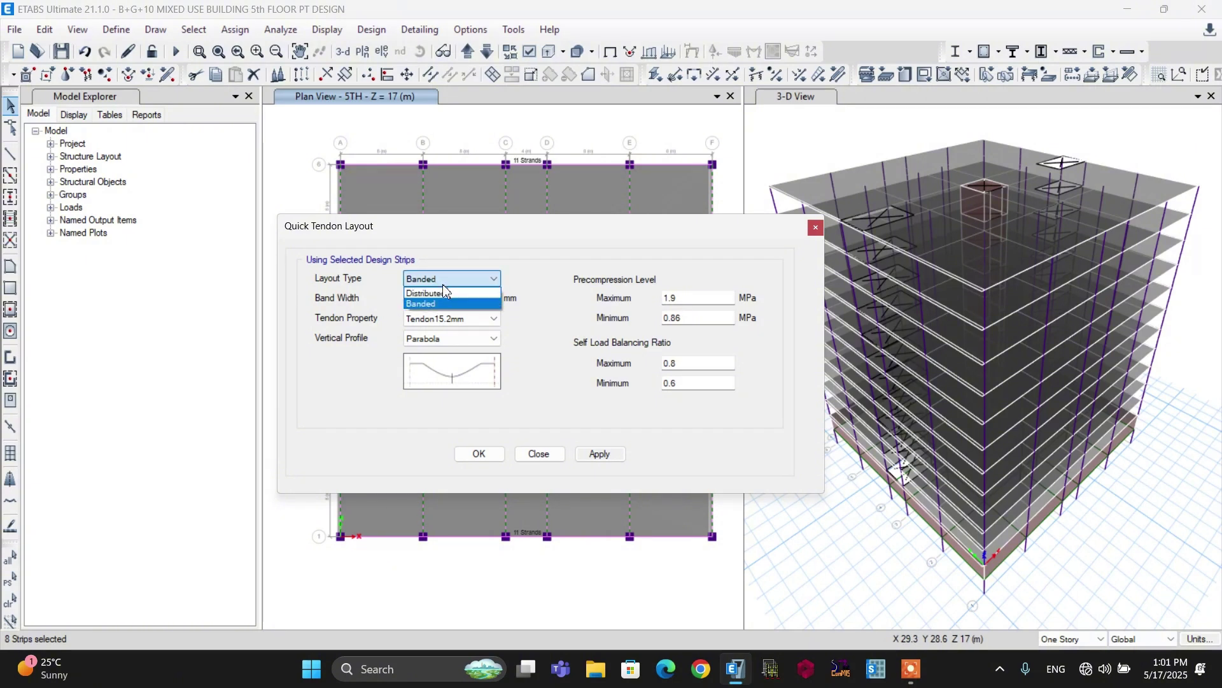
{"action": "left_click", "coordinate": [425, 292]}
{"action": "left_click", "coordinate": [475, 298]}
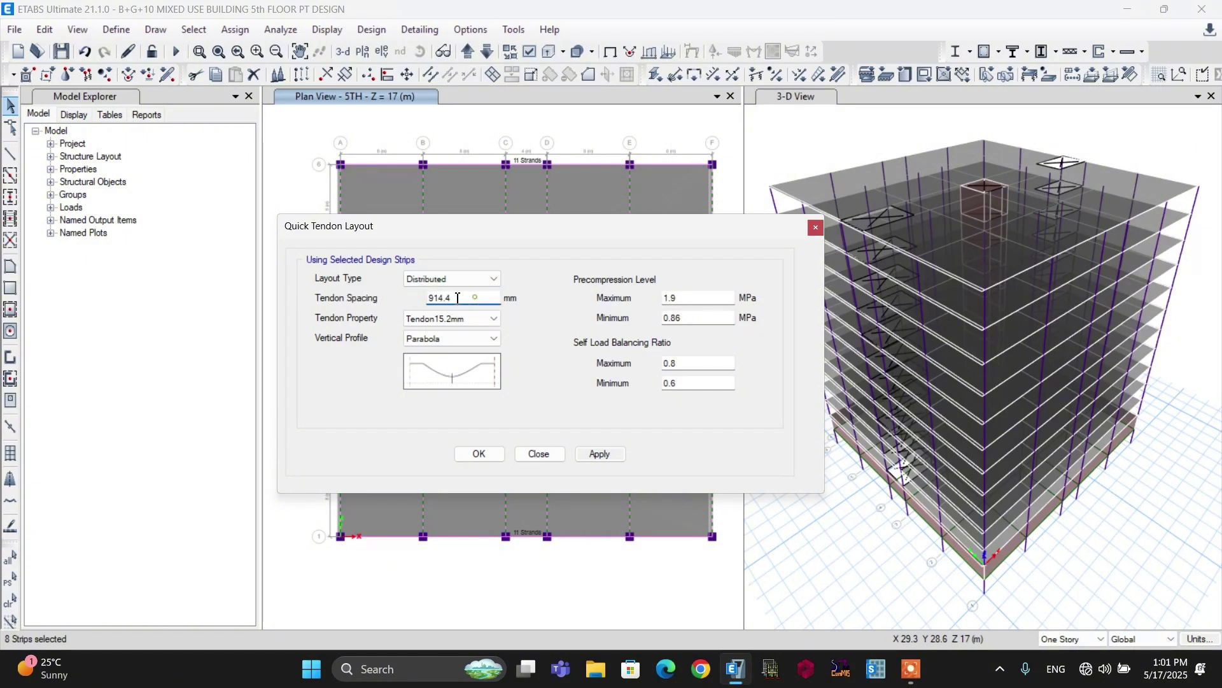
{"action": "left_click_drag", "start_coordinate": [457, 298], "coordinate": [425, 302]}
{"action": "type", "text": "1.5*200"}
{"action": "key", "text": "Return"}
{"action": "left_click_drag", "start_coordinate": [454, 299], "coordinate": [421, 300]}
{"action": "left_click", "coordinate": [452, 299]}
{"action": "double_click", "coordinate": [437, 297]}
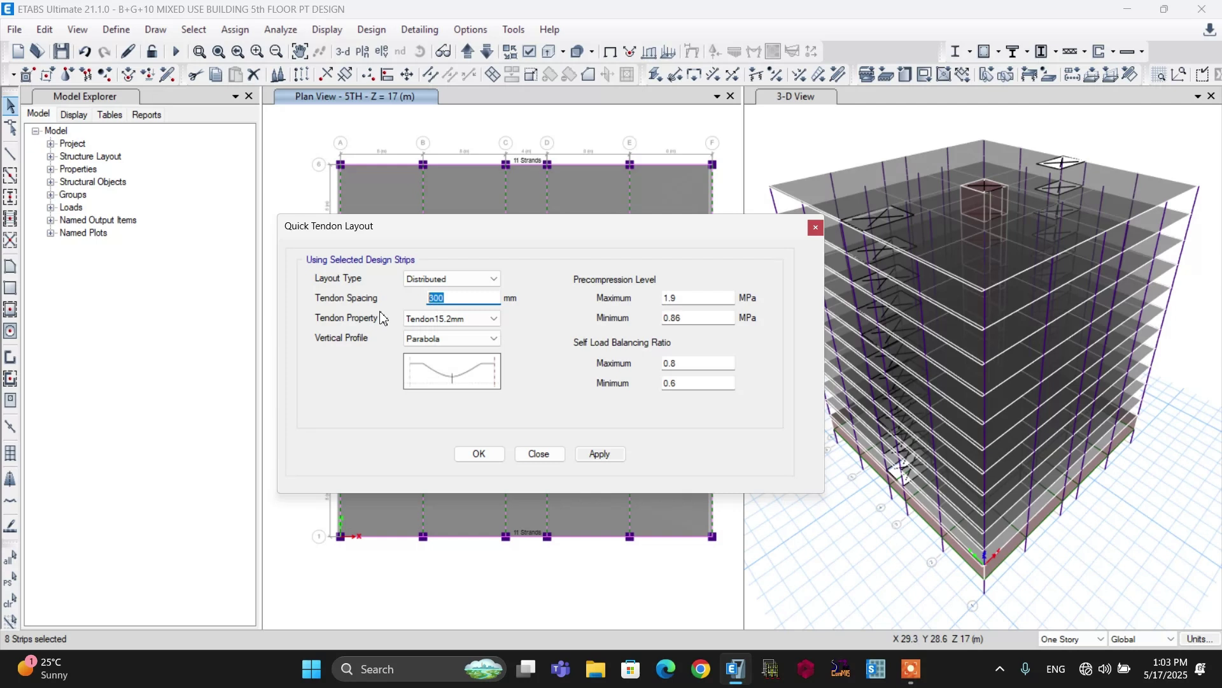
{"action": "left_click", "coordinate": [451, 298]}
{"action": "left_click", "coordinate": [479, 454]}
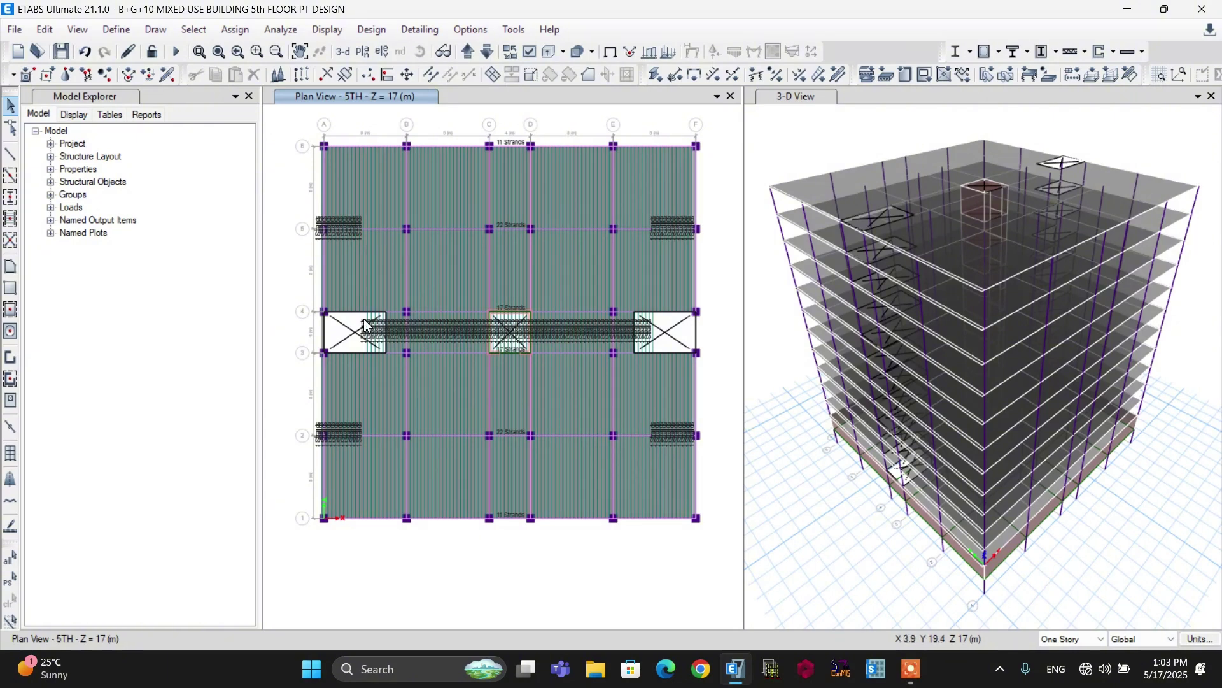
- Delete the Layer B tendons that cross the slab opening beside grid A, between grids 3 and 4
{"action": "scroll", "coordinate": [367, 325], "scroll_direction": "up", "scroll_amount": 5}
{"action": "left_click", "coordinate": [376, 315]}
{"action": "left_click", "coordinate": [393, 311]}
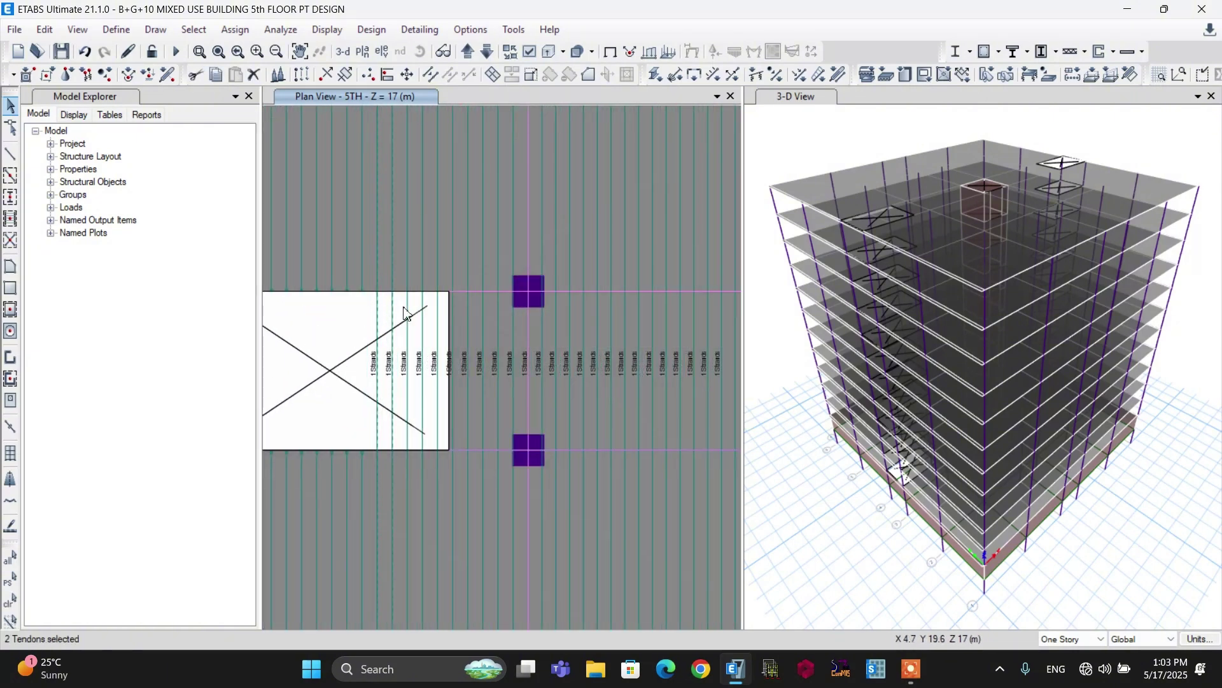
{"action": "left_click", "coordinate": [254, 74]}
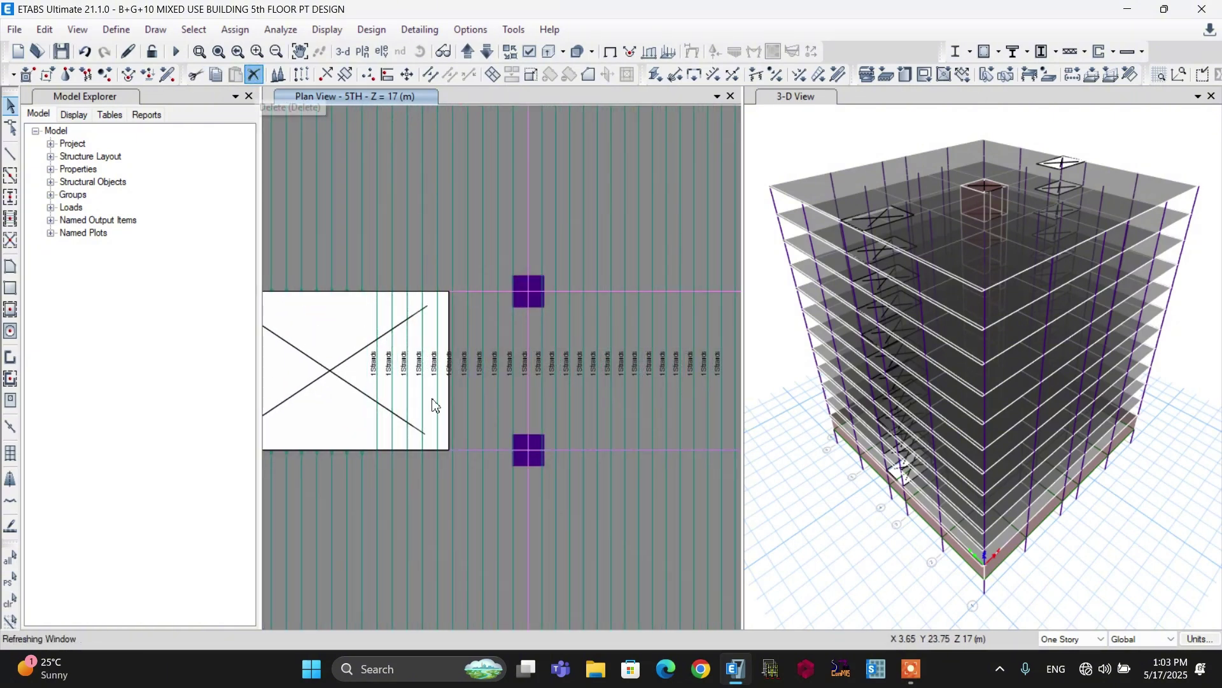
- Replicate the last tendons above and below the opening beside grid A linearly, with dx 0.3 m, dy 0 and number 5
{"action": "left_click", "coordinate": [363, 464]}
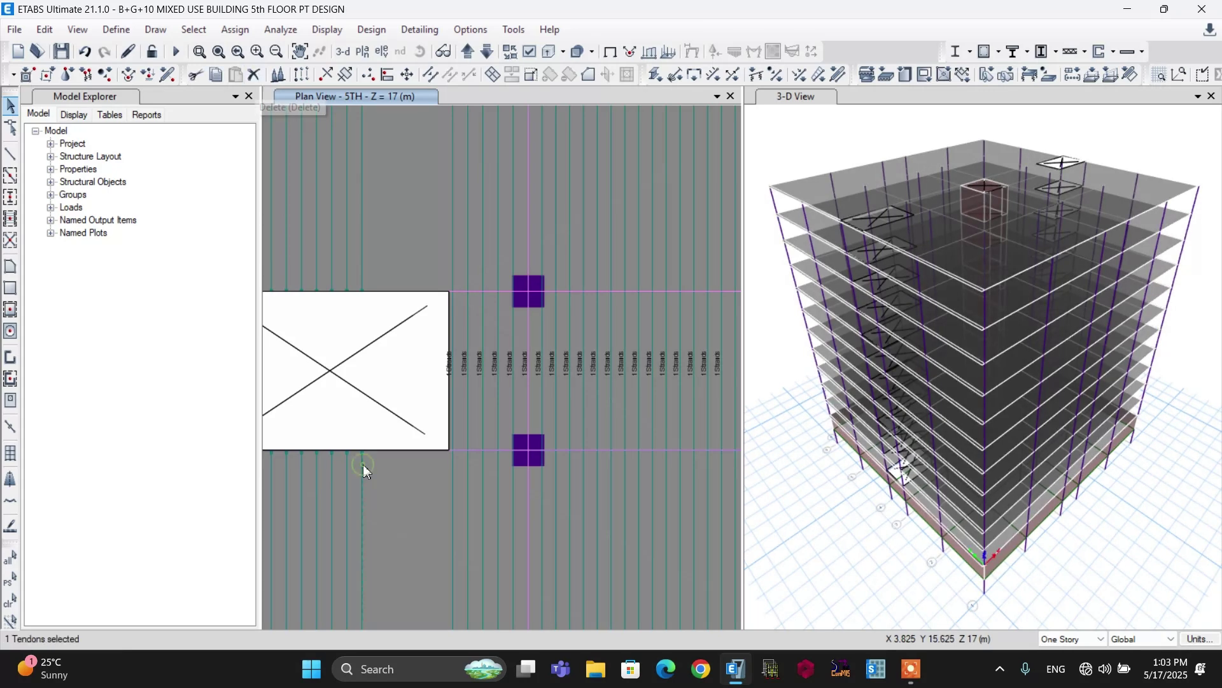
{"action": "left_click", "coordinate": [364, 274]}
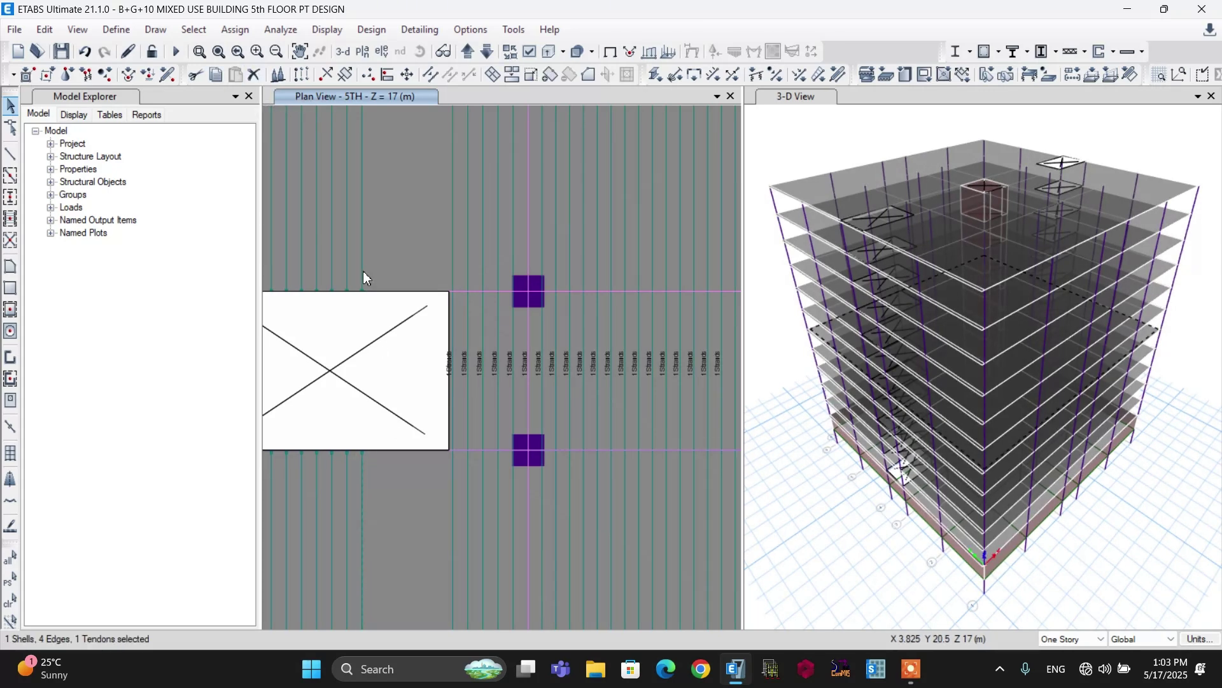
{"action": "left_click", "coordinate": [364, 267]}
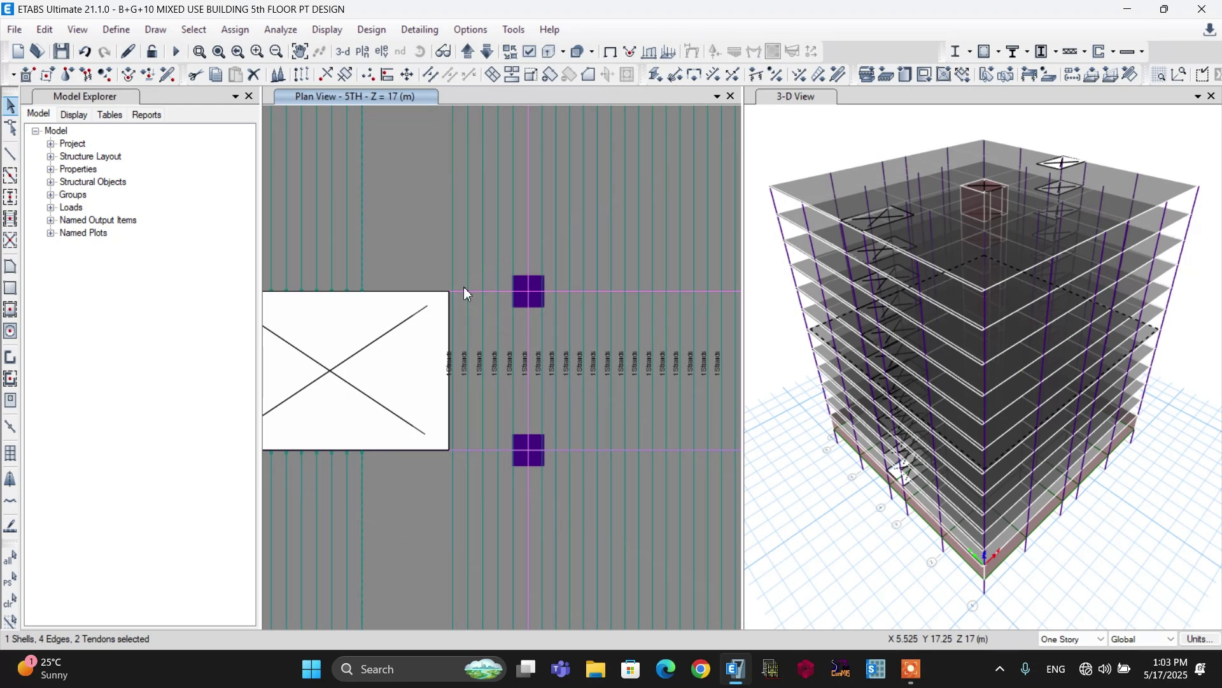
{"action": "left_click", "coordinate": [303, 74]}
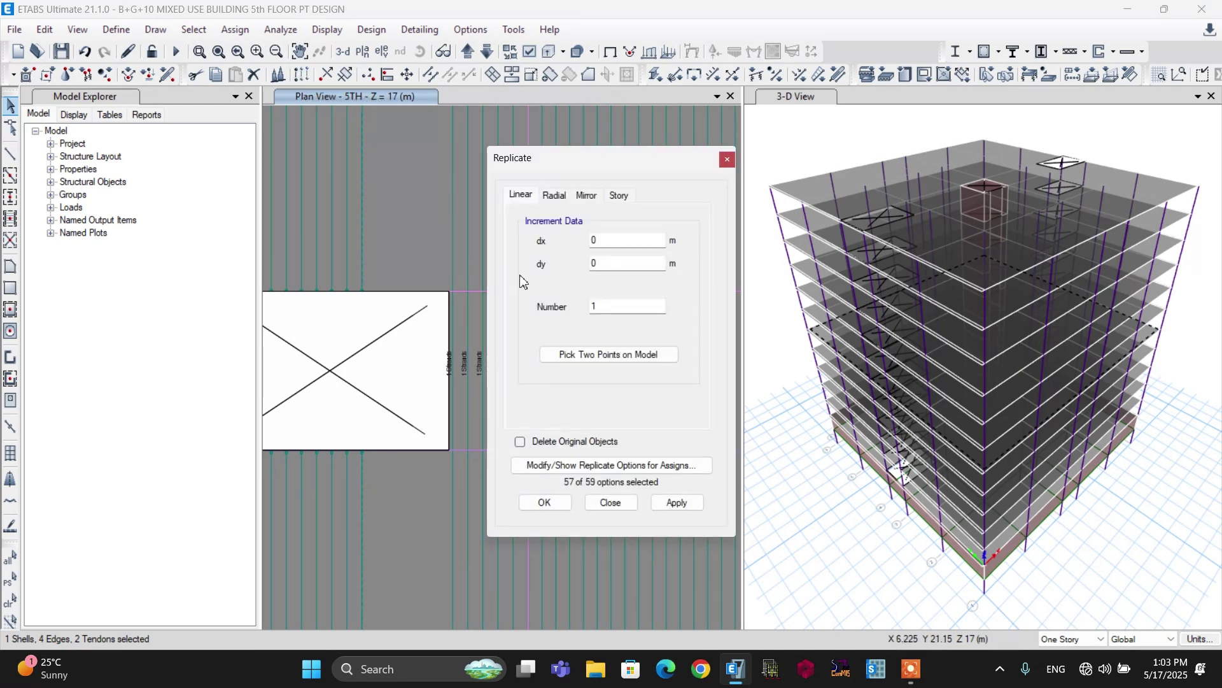
{"action": "left_click", "coordinate": [611, 243]}
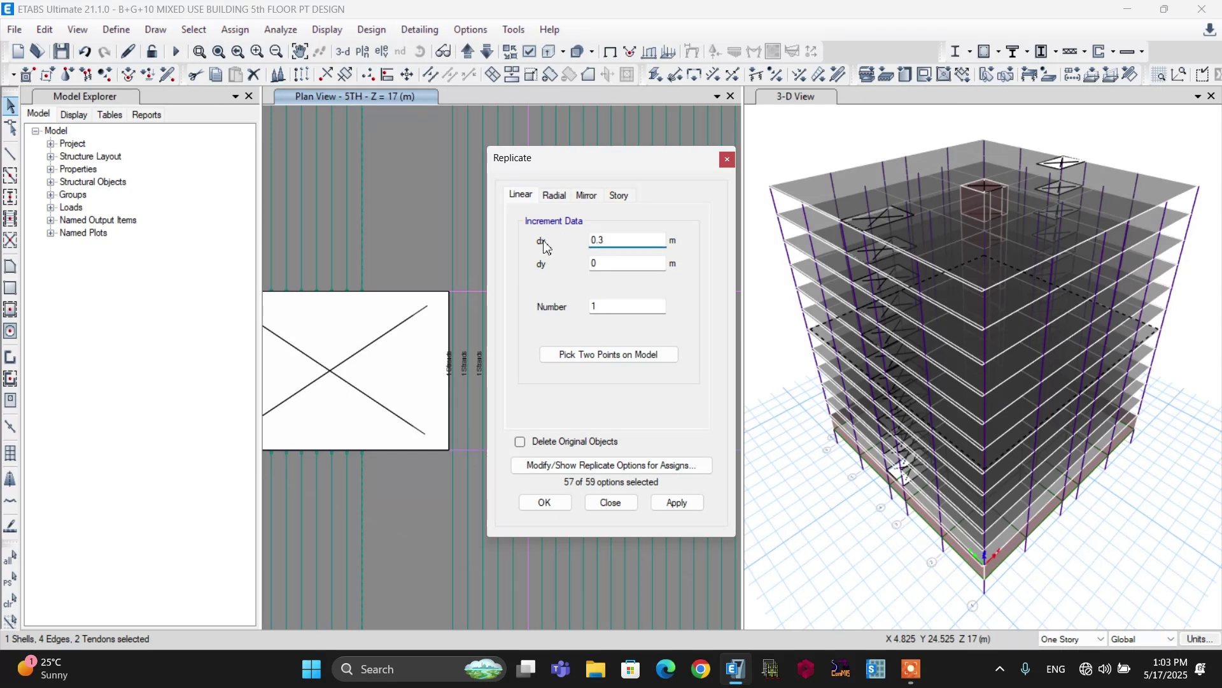
{"action": "left_click", "coordinate": [572, 306]}
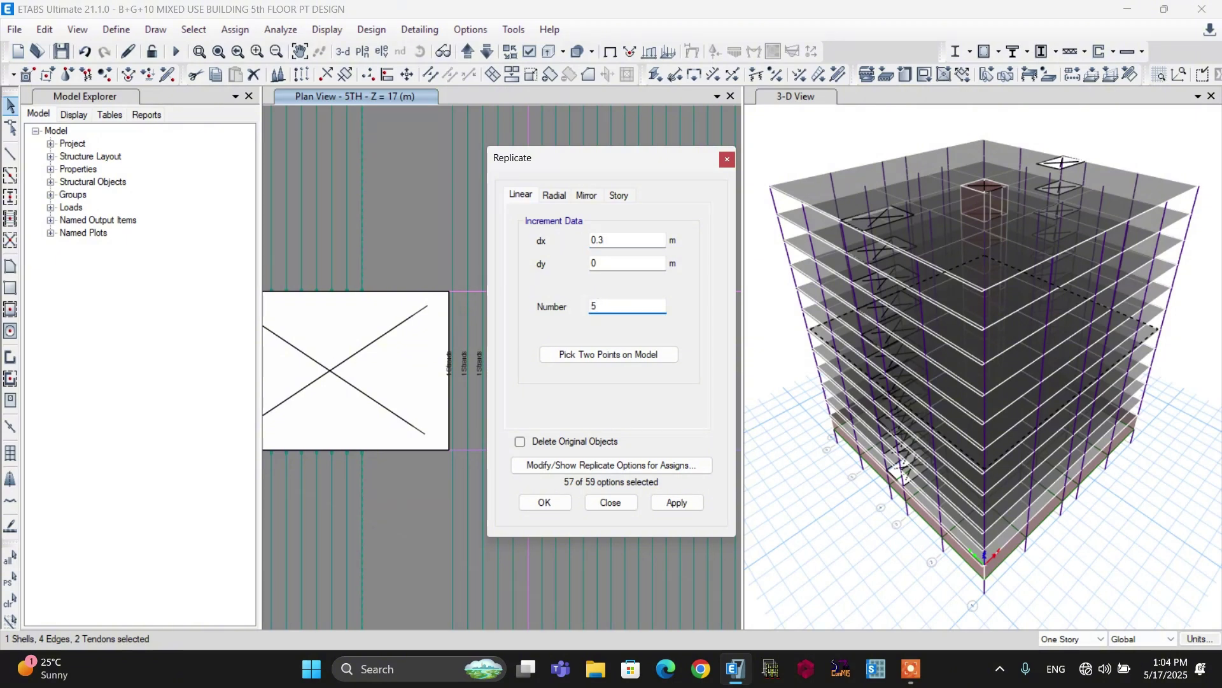
{"action": "type", "text": "5"}
{"action": "left_click", "coordinate": [545, 502]}
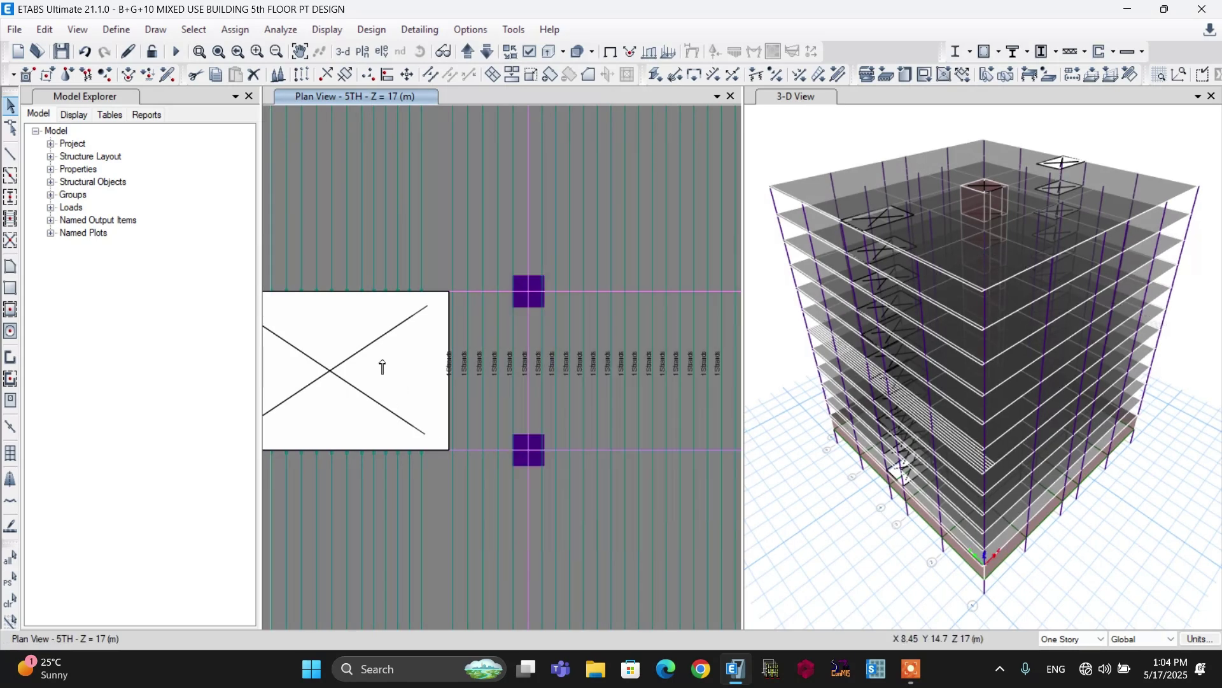
- Select the end tendons above and below the central opening beside grid C and set up a linear replication with dx 0.3 m and number 5
{"action": "scroll", "coordinate": [382, 367], "scroll_direction": "down", "scroll_amount": 5}
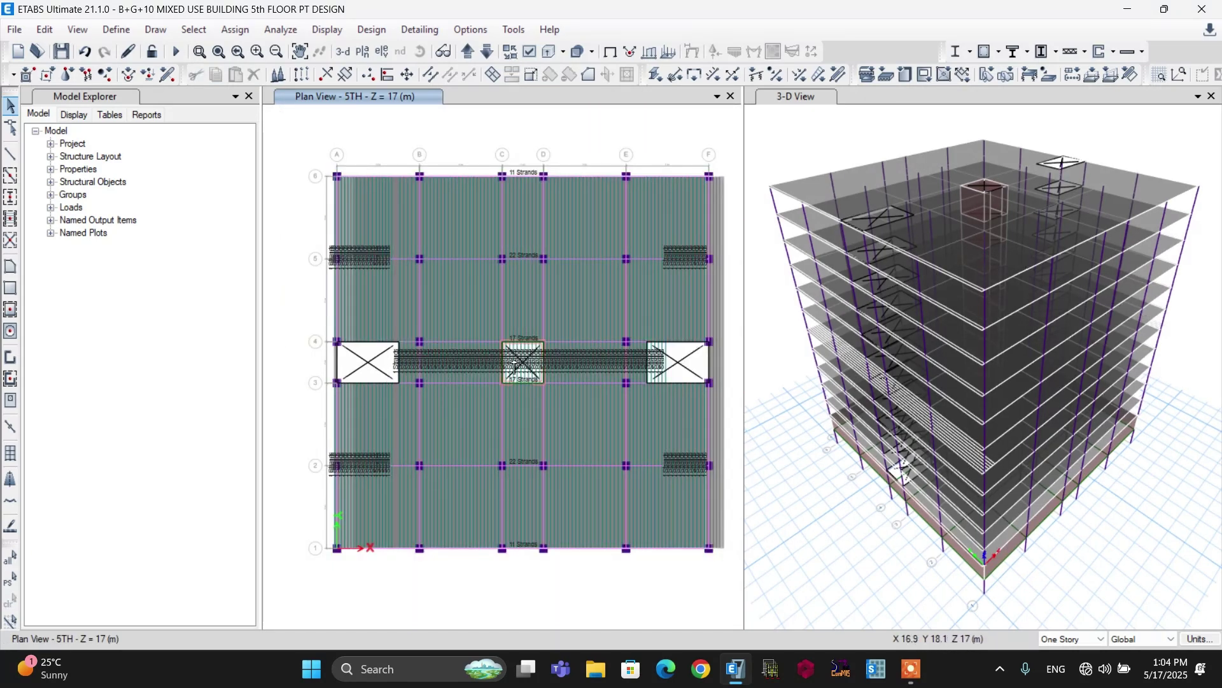
{"action": "scroll", "coordinate": [515, 366], "scroll_direction": "up", "scroll_amount": 5}
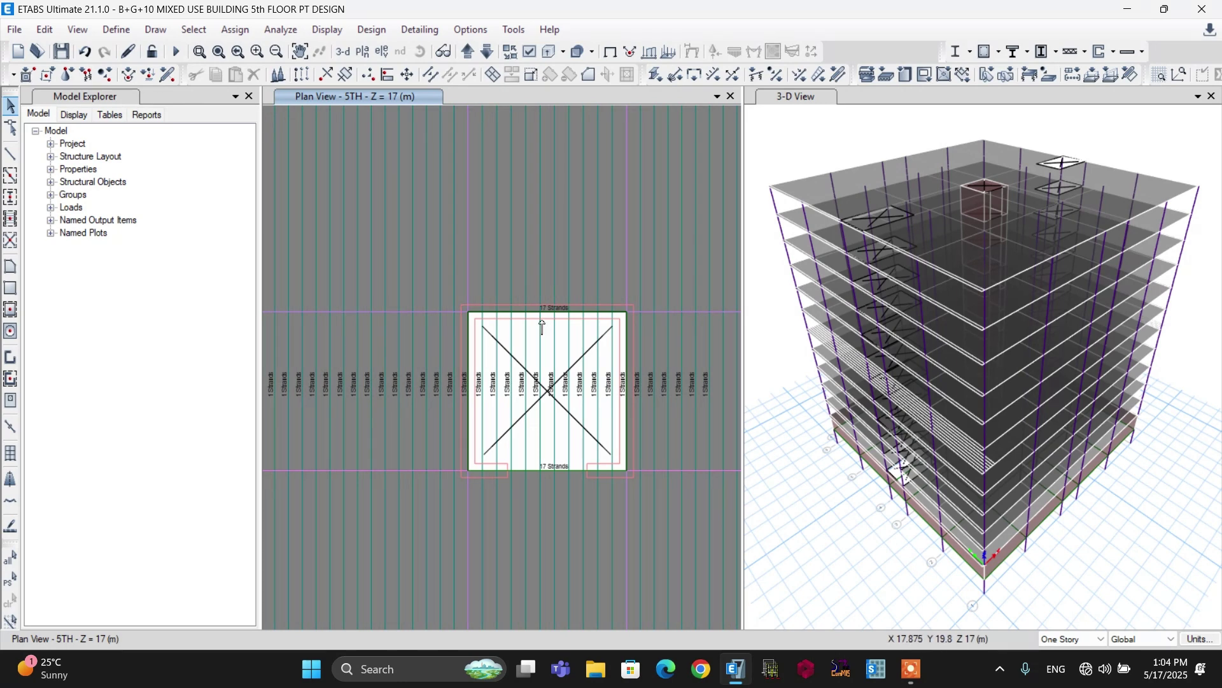
{"action": "scroll", "coordinate": [552, 304], "scroll_direction": "down", "scroll_amount": 2}
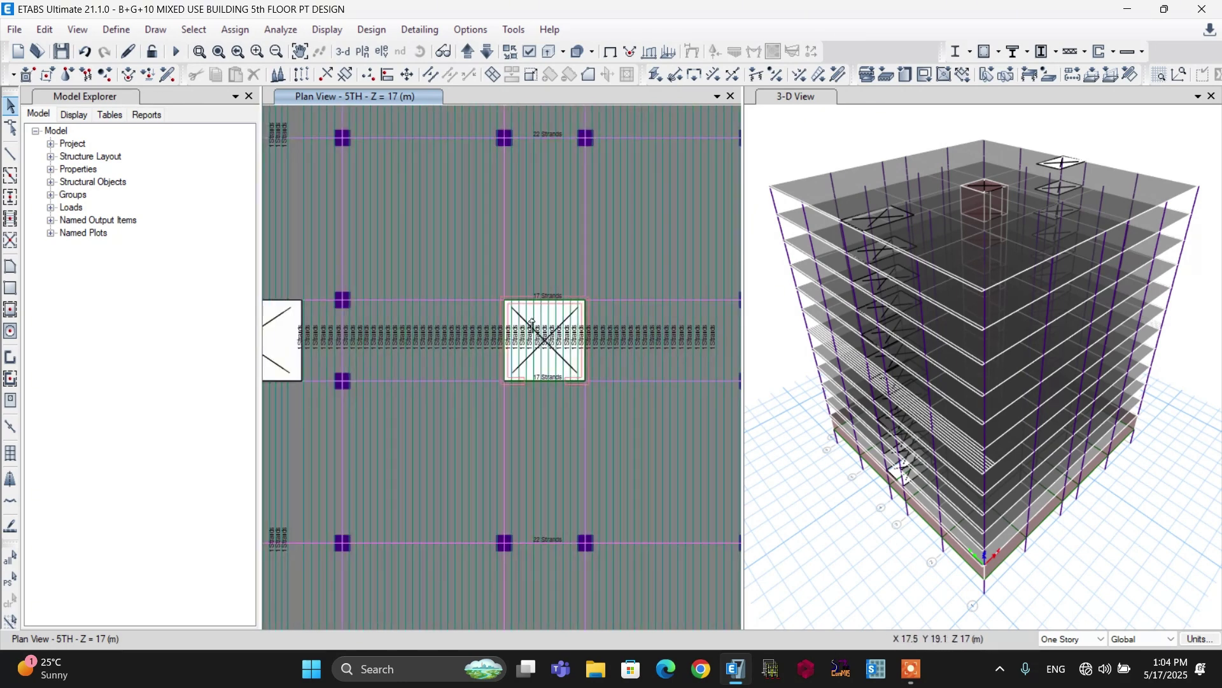
{"action": "scroll", "coordinate": [539, 310], "scroll_direction": "down", "scroll_amount": 5}
{"action": "scroll", "coordinate": [554, 326], "scroll_direction": "up", "scroll_amount": 2}
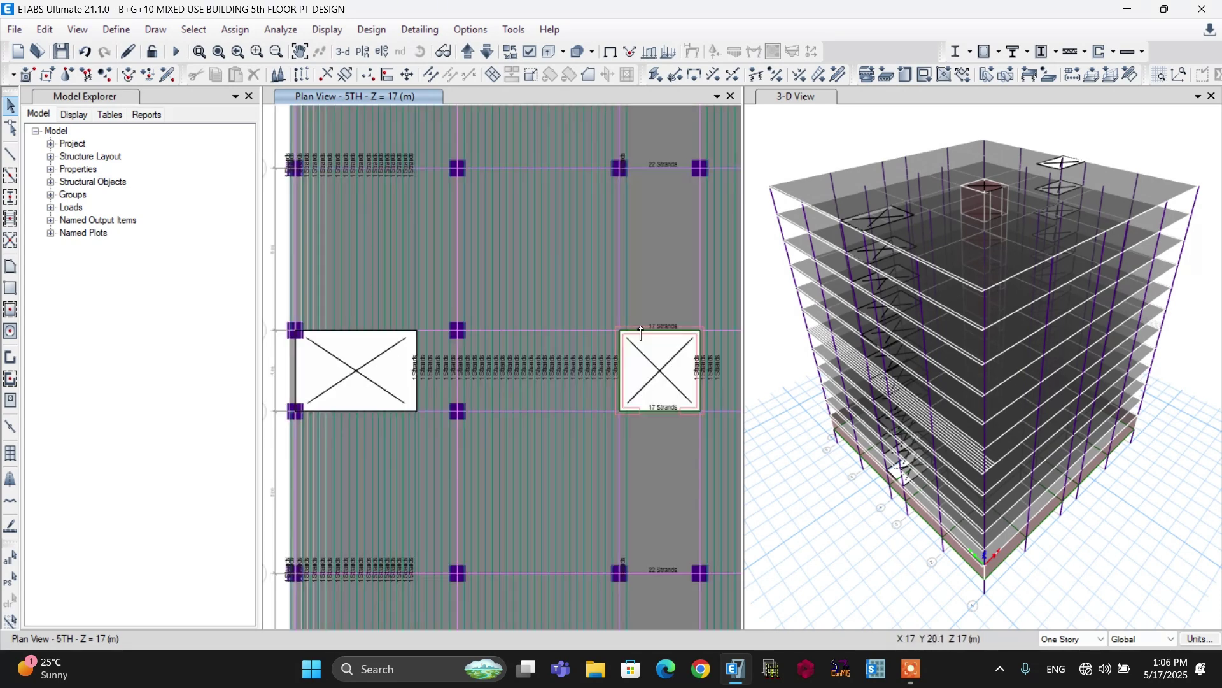
{"action": "scroll", "coordinate": [631, 324], "scroll_direction": "up", "scroll_amount": 3}
{"action": "left_click", "coordinate": [583, 300]}
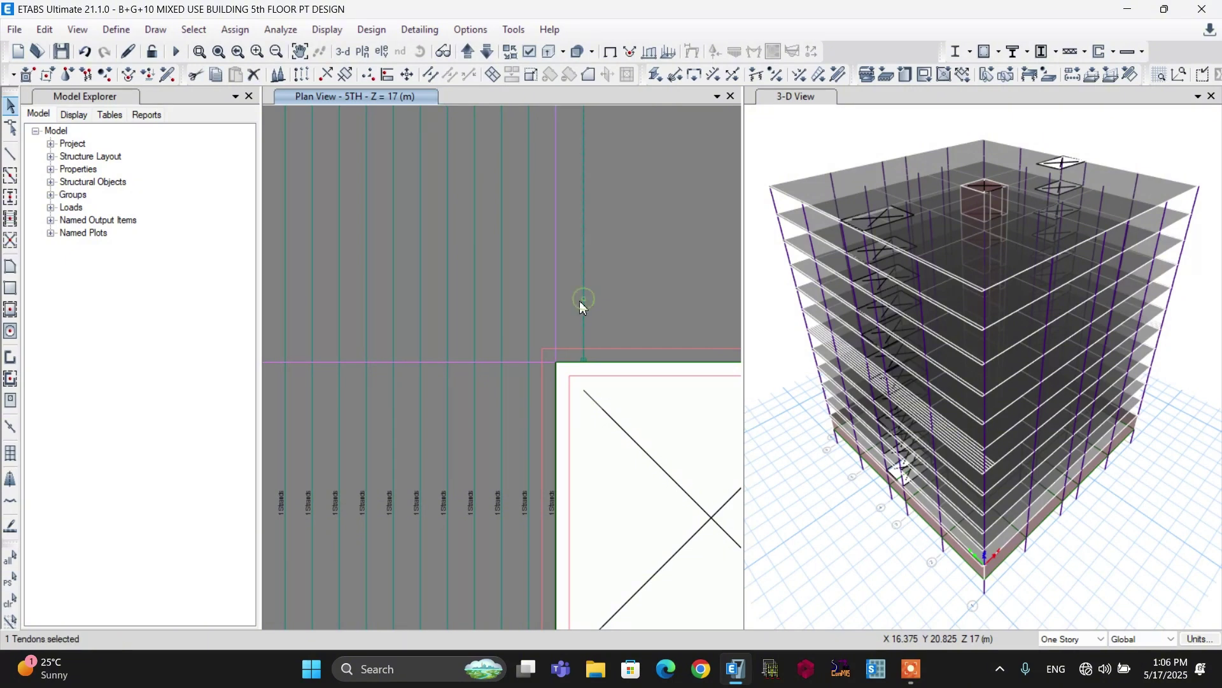
{"action": "scroll", "coordinate": [578, 307], "scroll_direction": "down", "scroll_amount": 3}
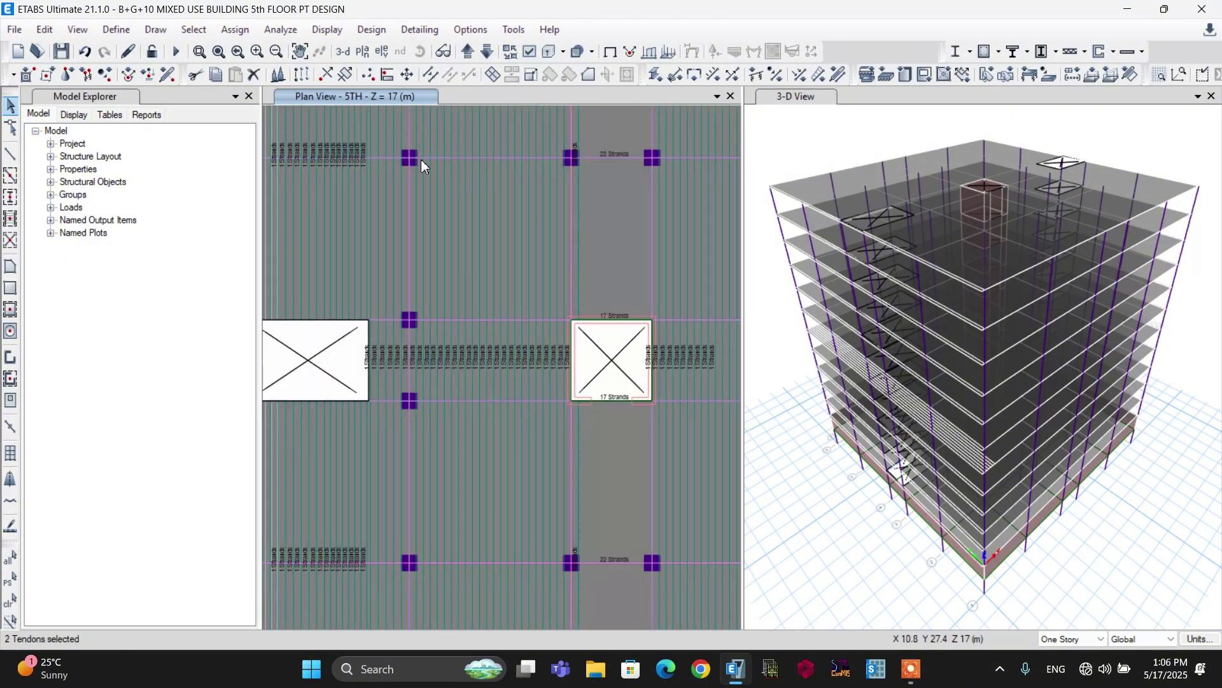
{"action": "left_click", "coordinate": [302, 75]}
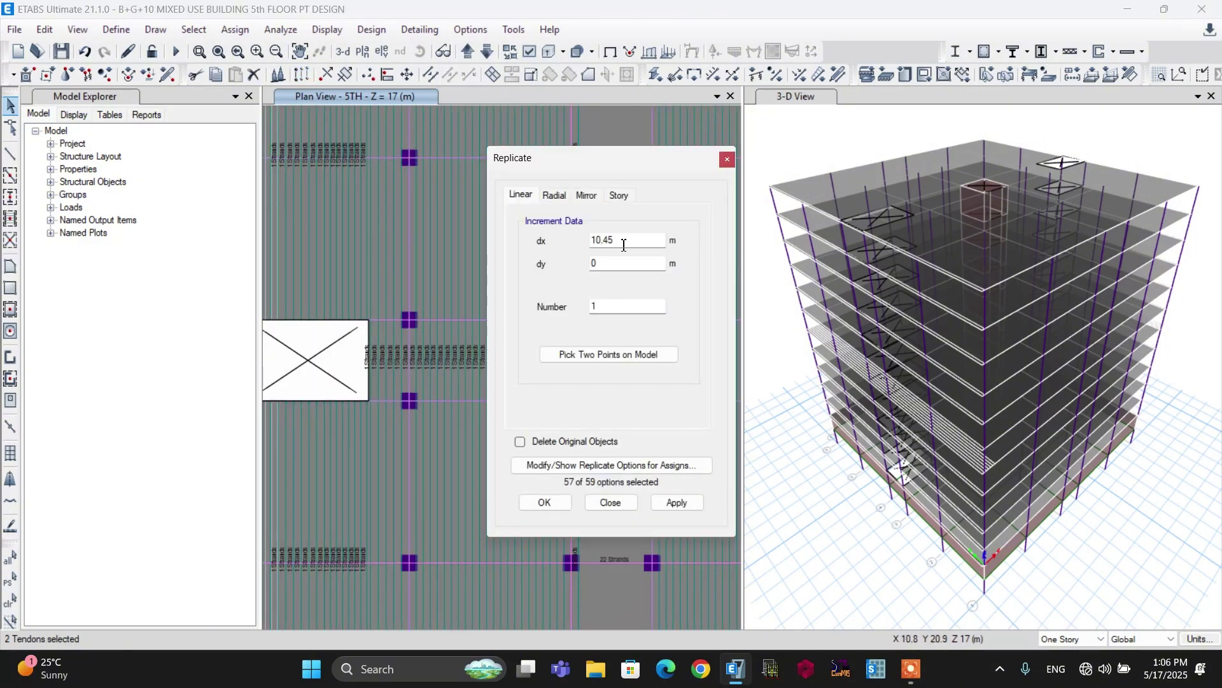
{"action": "double_click", "coordinate": [623, 245]}
{"action": "type", "text": "0.3"}
{"action": "double_click", "coordinate": [604, 307]}
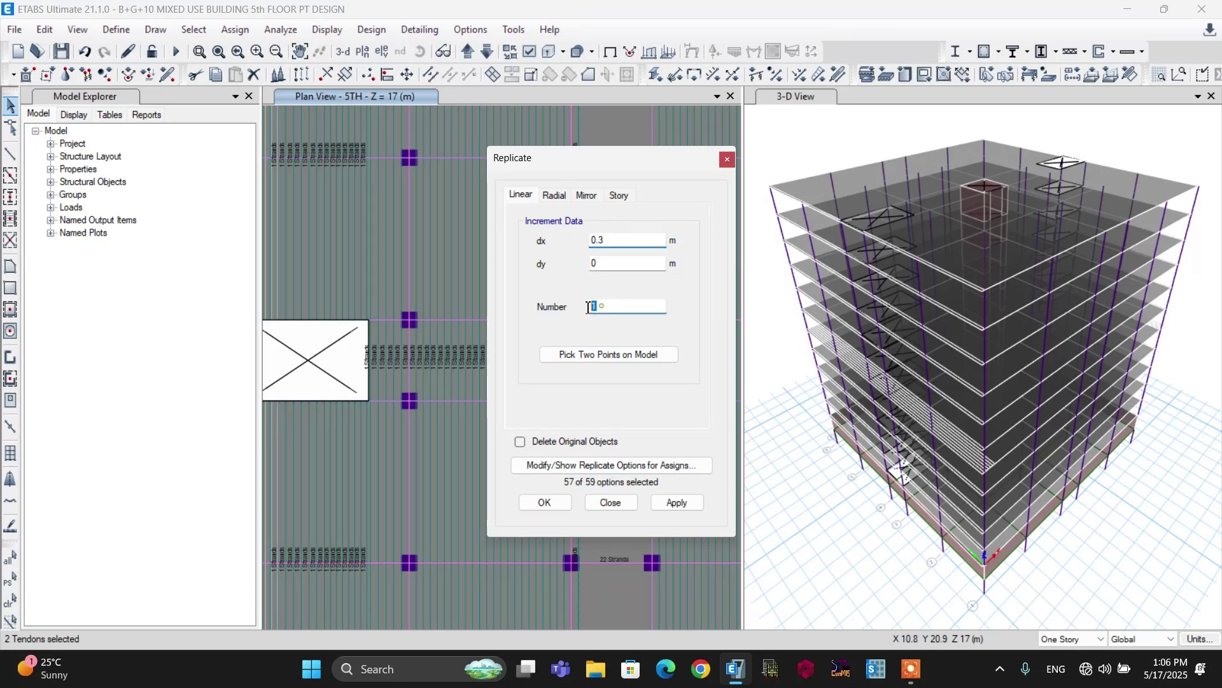
{"action": "type", "text": "5"}
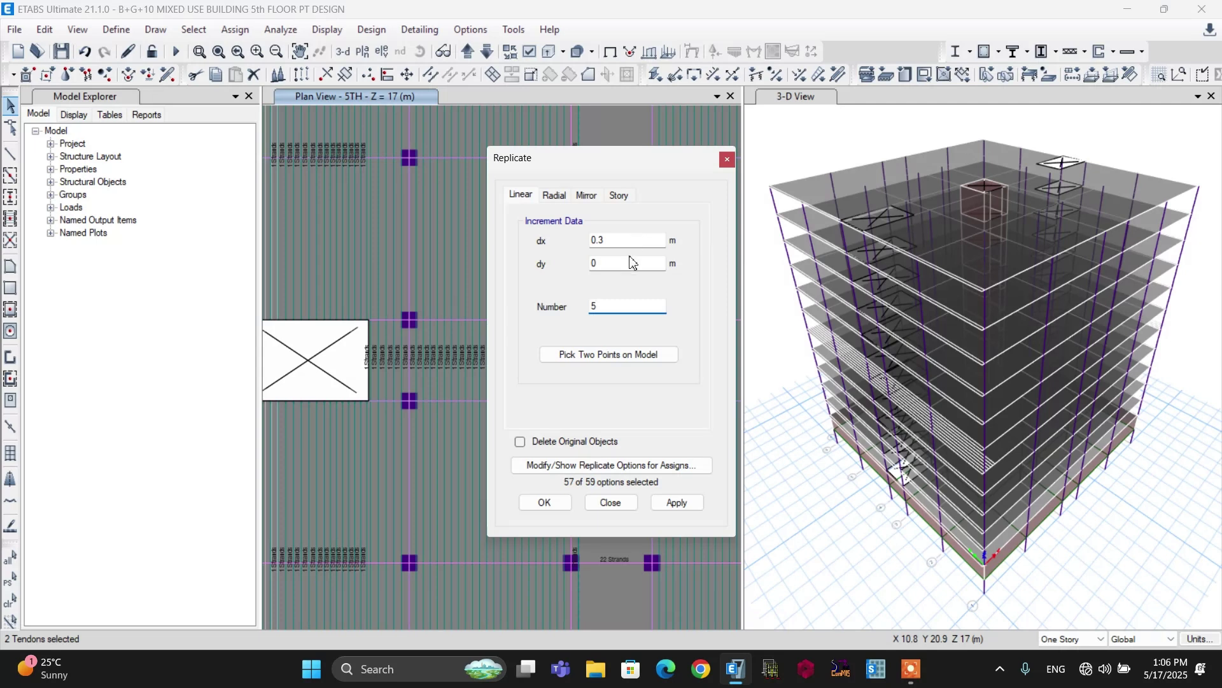
- Set the number of tendon copies to 15 and apply the linear replication across the width of the central opening
{"action": "left_click_drag", "start_coordinate": [610, 306], "coordinate": [585, 310]}
{"action": "type", "text": "8"}
{"action": "left_click", "coordinate": [545, 502]}
{"action": "type", "text": "10"}
{"action": "left_click", "coordinate": [675, 503]}
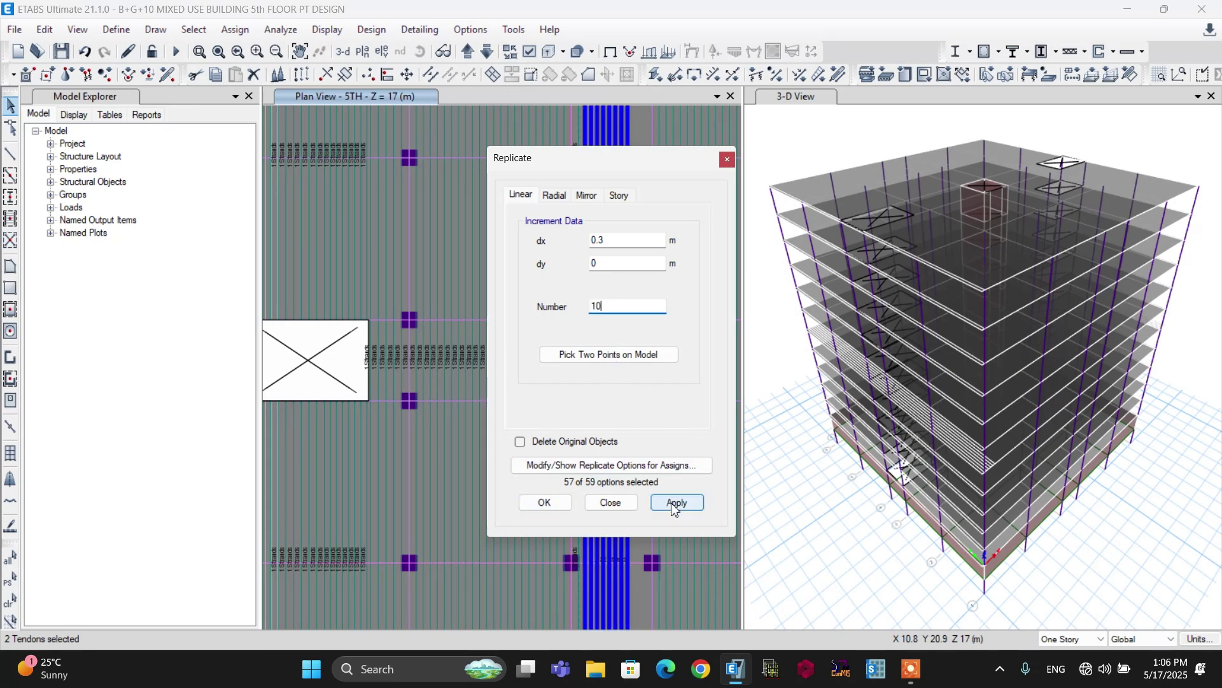
{"action": "double_click", "coordinate": [598, 305]}
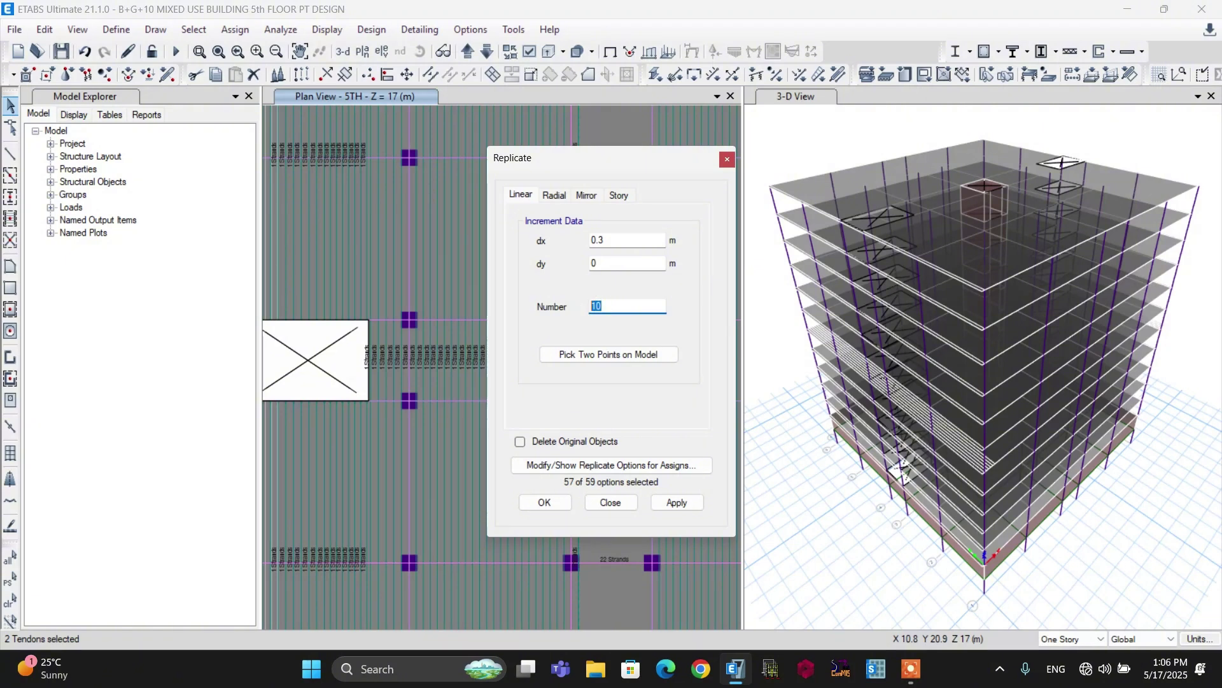
{"action": "type", "text": "15"}
{"action": "left_click", "coordinate": [683, 506]}
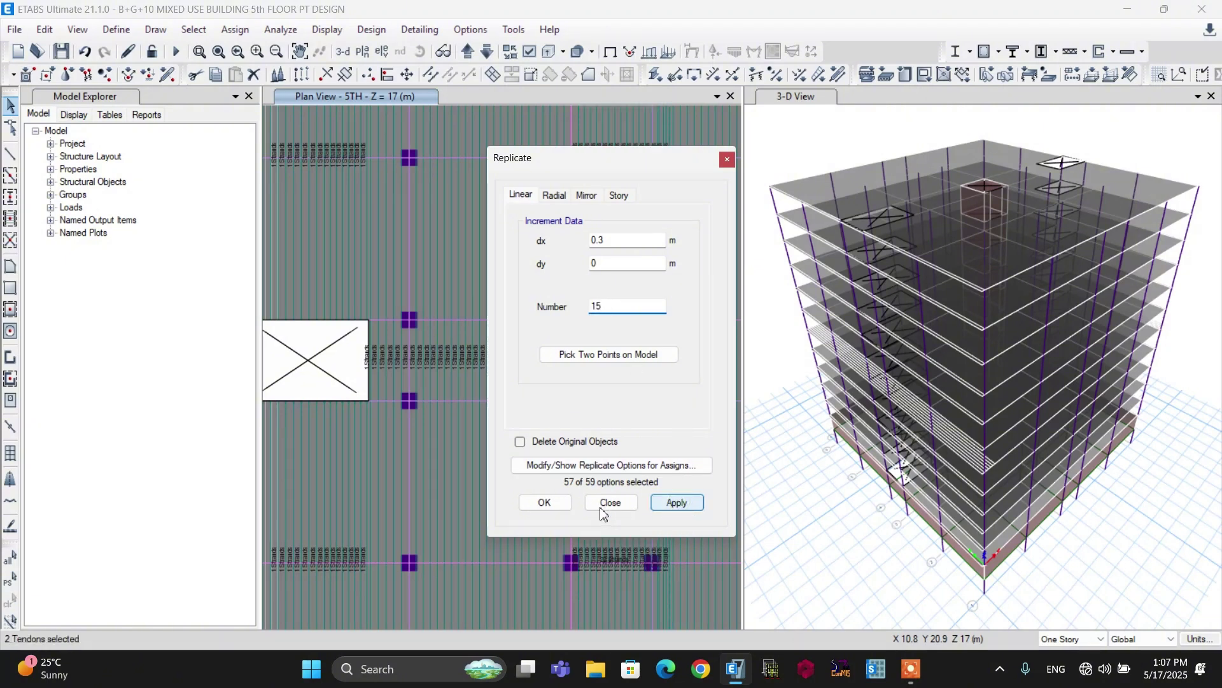
{"action": "left_click", "coordinate": [544, 503]}
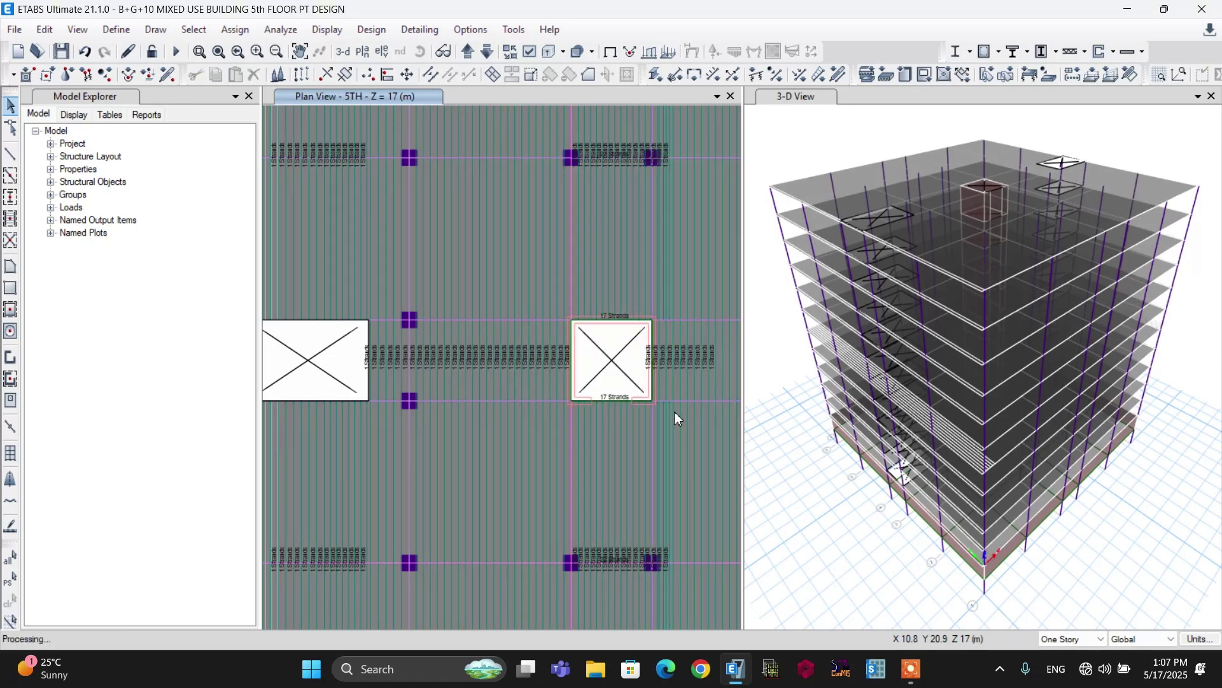
{"action": "key", "text": "ctrl+r"}
{"action": "key", "text": "Return"}
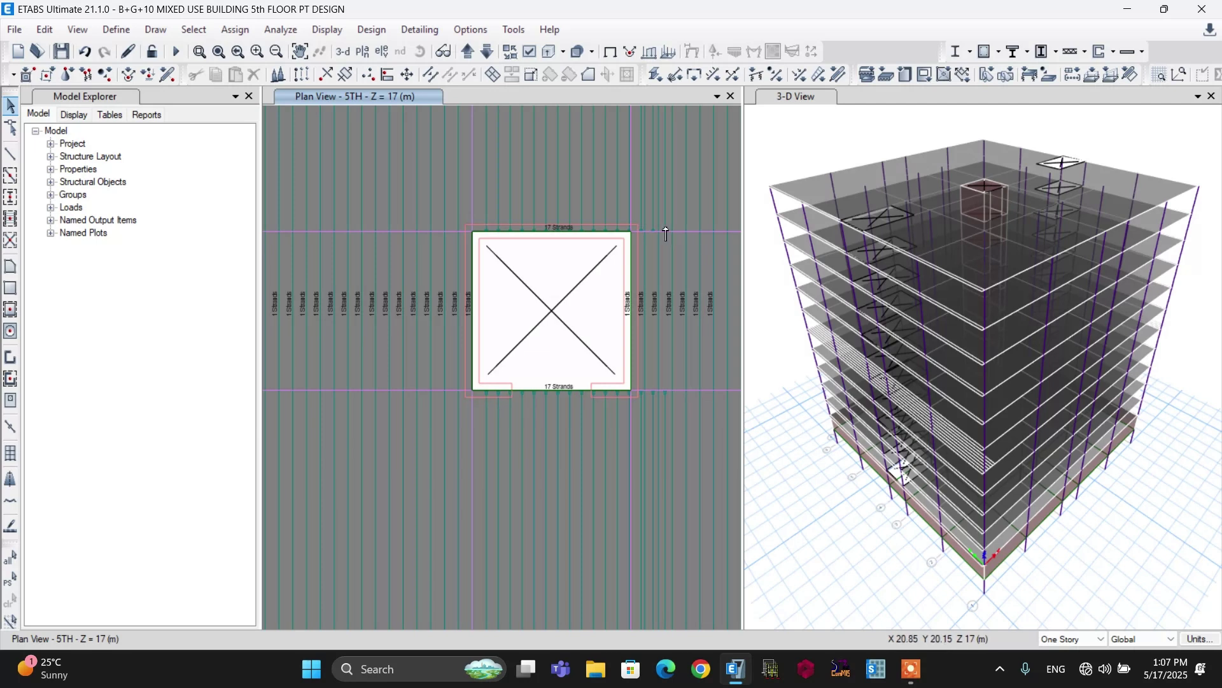
- Delete the three surplus tendons above and the three below the central opening's level that extend past grid D
{"action": "scroll", "coordinate": [674, 229], "scroll_direction": "up", "scroll_amount": 4}
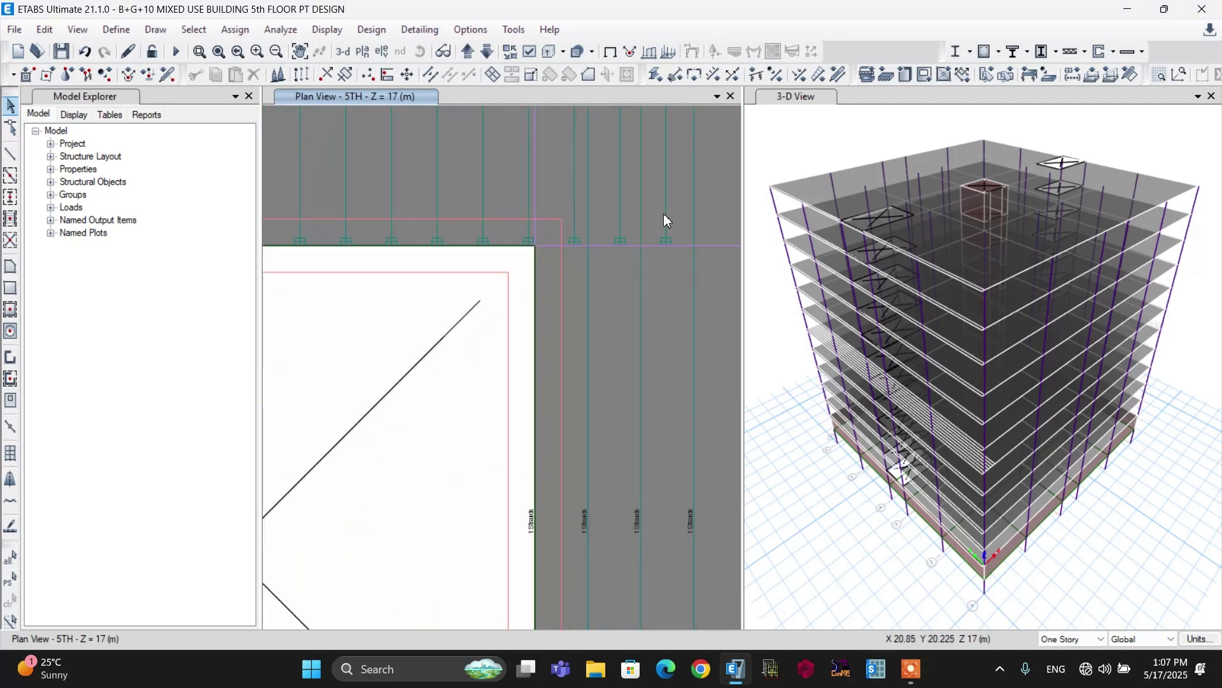
{"action": "left_click", "coordinate": [650, 228]}
{"action": "left_click", "coordinate": [620, 215]}
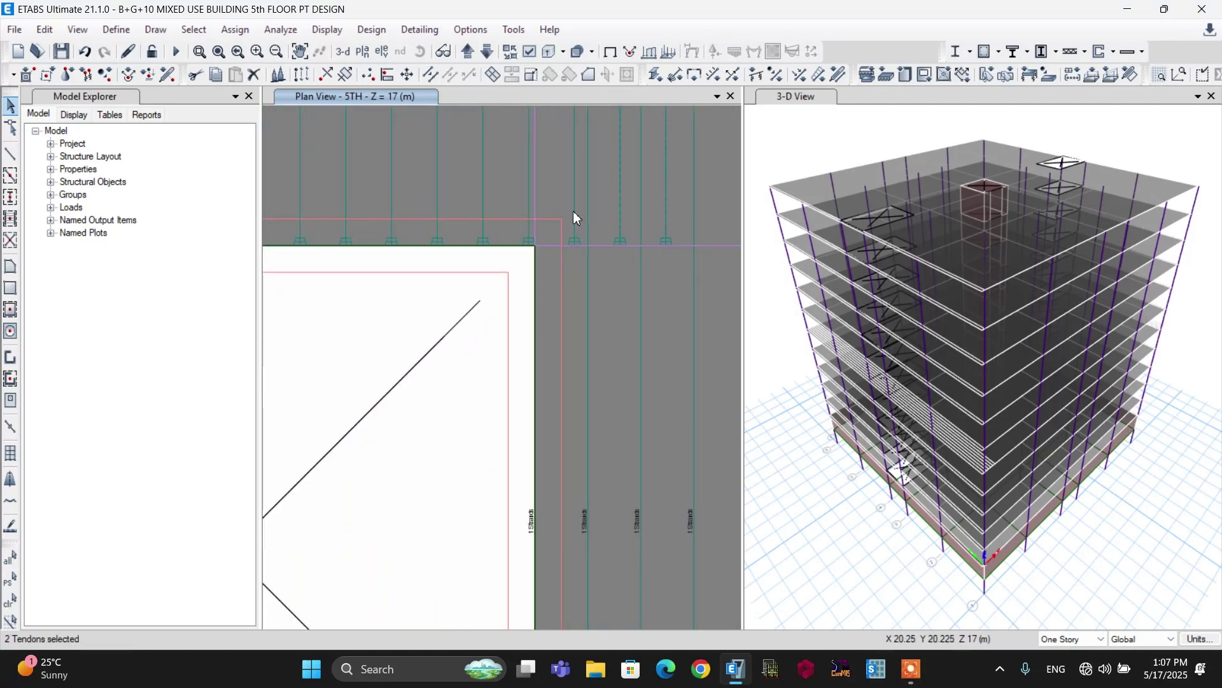
{"action": "scroll", "coordinate": [573, 211], "scroll_direction": "down", "scroll_amount": 4}
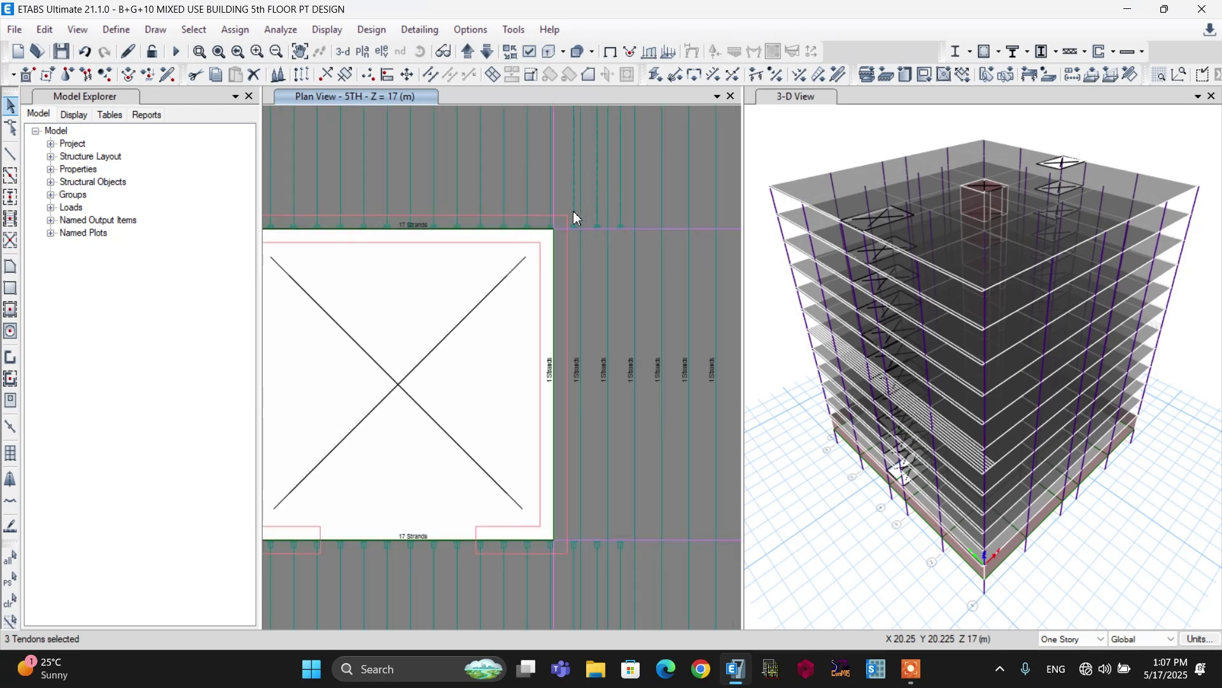
{"action": "scroll", "coordinate": [578, 292], "scroll_direction": "up", "scroll_amount": 2}
{"action": "left_click", "coordinate": [561, 334]}
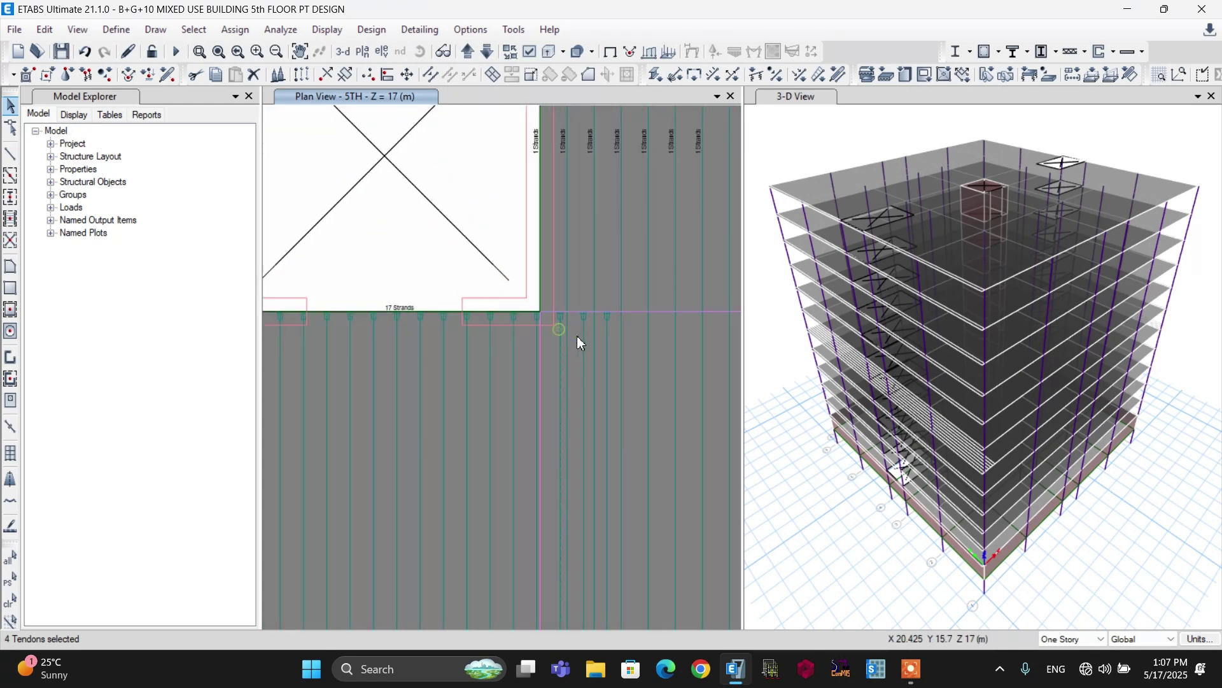
{"action": "left_click", "coordinate": [583, 334]}
{"action": "left_click", "coordinate": [608, 337]}
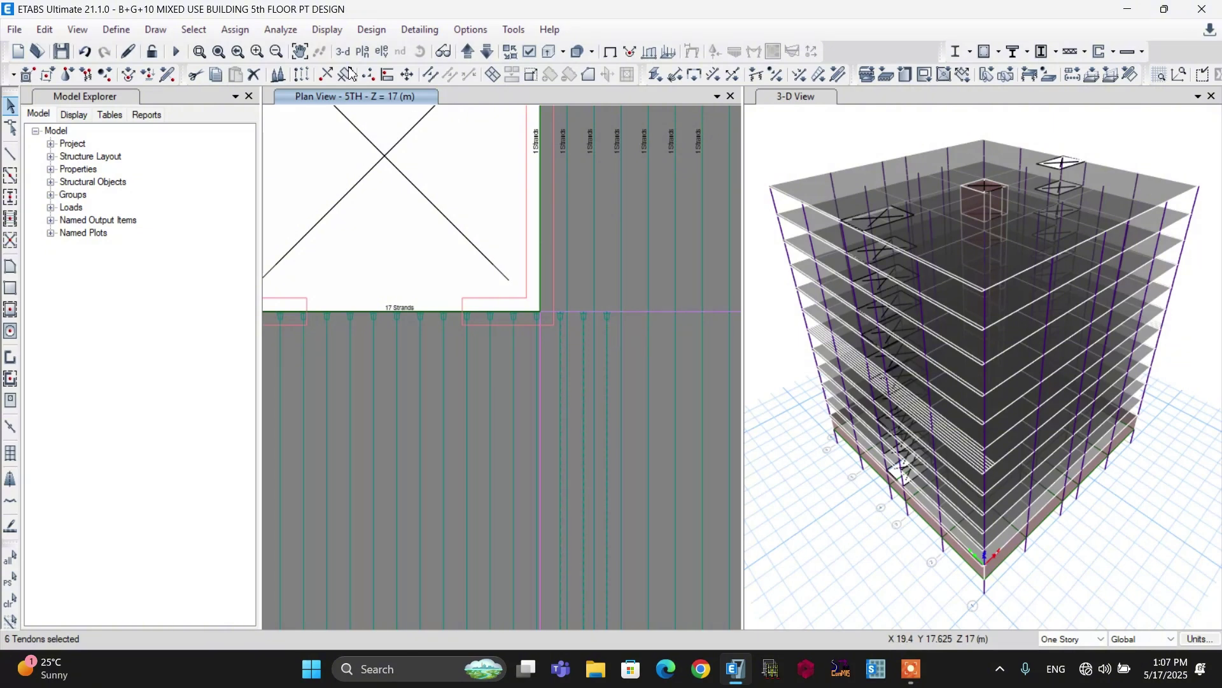
{"action": "left_click", "coordinate": [254, 76]}
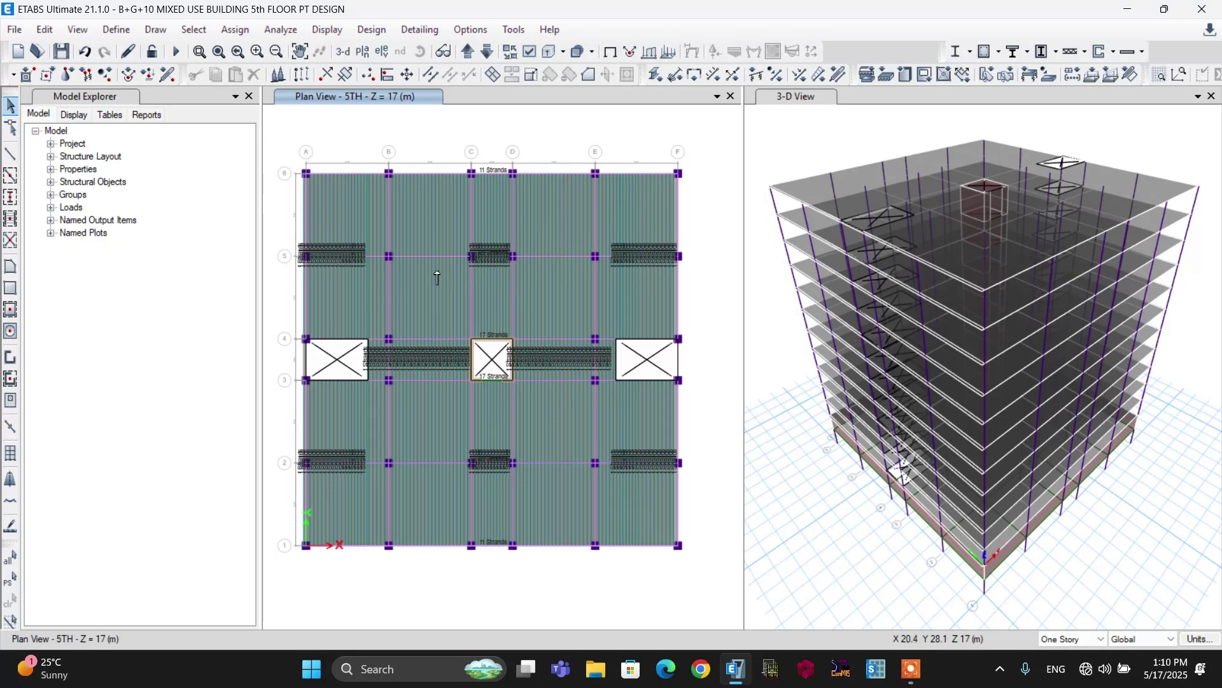
- Examine the Layer B tendon layout around the three slab openings between grids 3 and 4 and across the whole plan
{"action": "scroll", "coordinate": [328, 263], "scroll_direction": "up", "scroll_amount": 4}
{"action": "scroll", "coordinate": [331, 264], "scroll_direction": "down", "scroll_amount": 3}
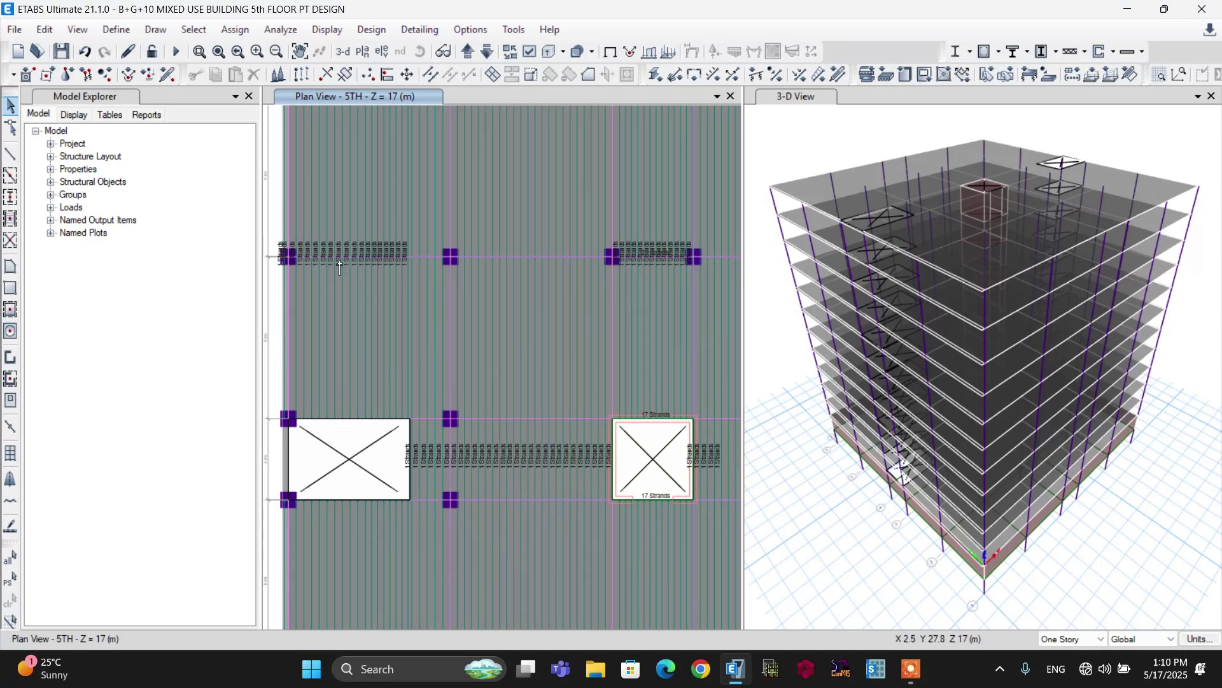
{"action": "scroll", "coordinate": [328, 264], "scroll_direction": "down", "scroll_amount": 2}
{"action": "scroll", "coordinate": [530, 371], "scroll_direction": "up", "scroll_amount": 2}
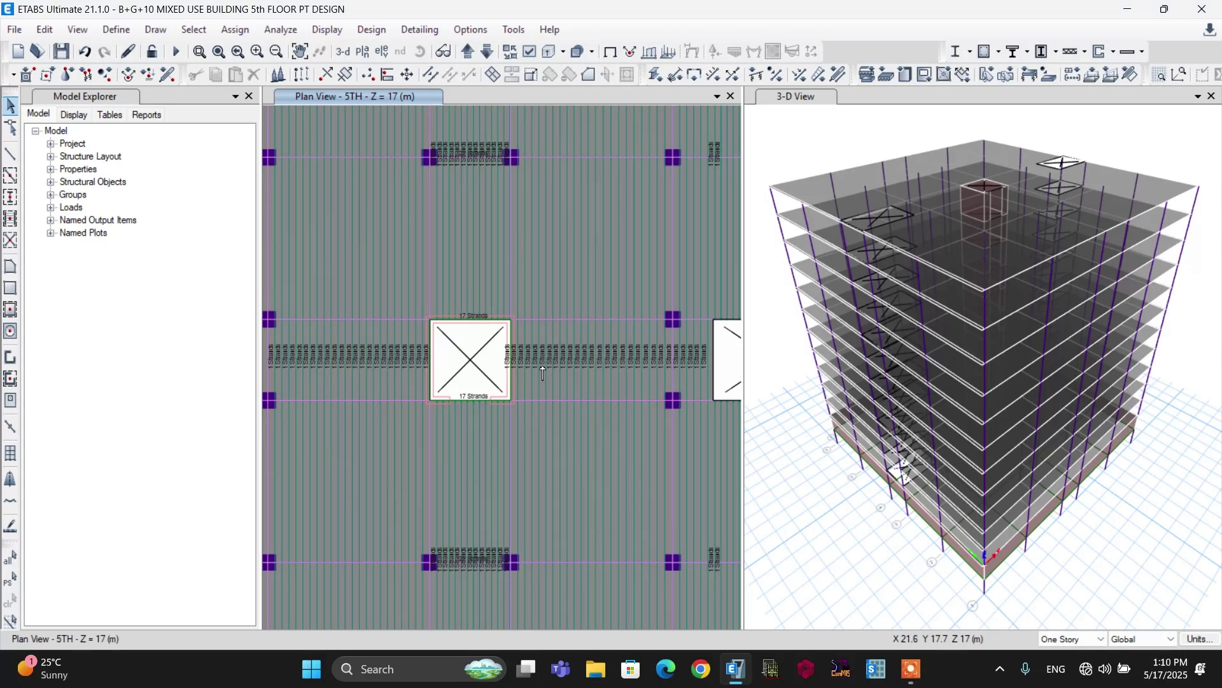
{"action": "scroll", "coordinate": [547, 331], "scroll_direction": "down", "scroll_amount": 2}
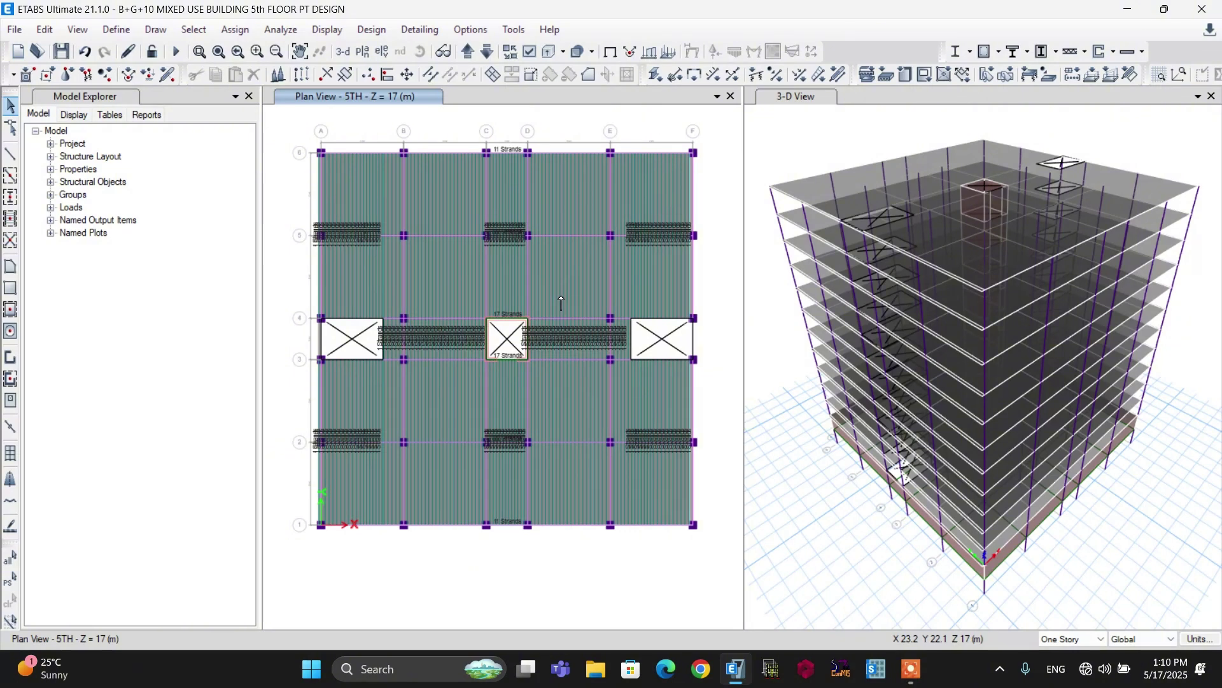
{"action": "scroll", "coordinate": [561, 303], "scroll_direction": "up", "scroll_amount": 5}
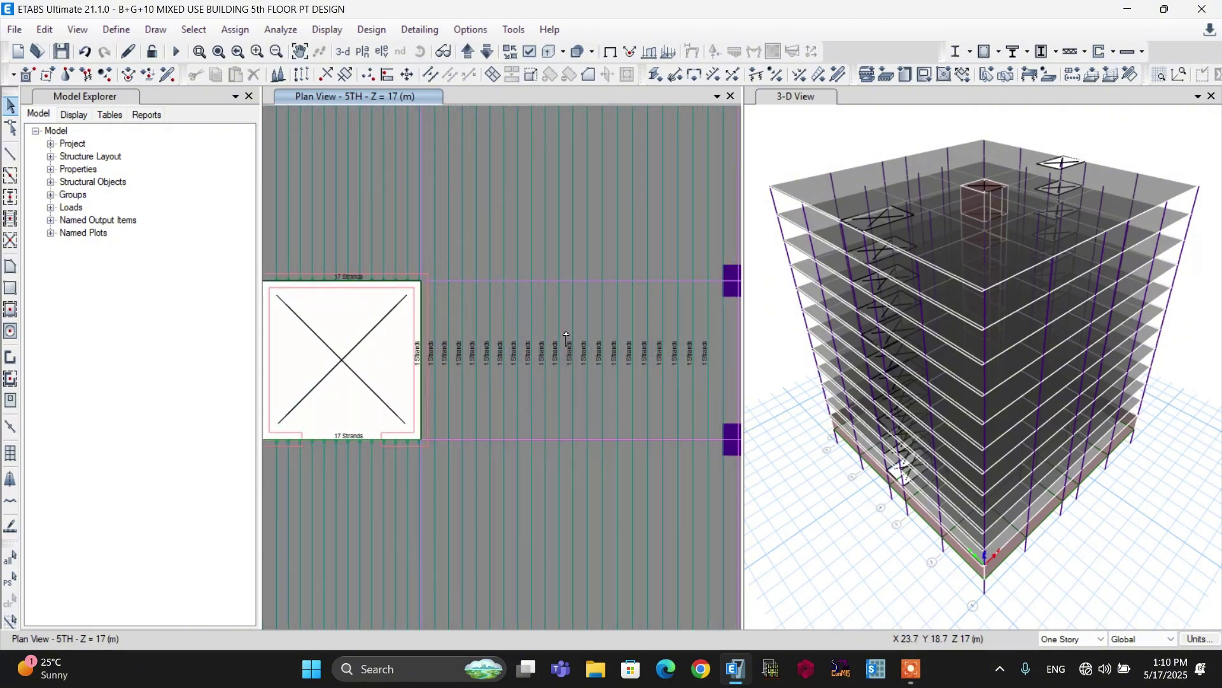
{"action": "scroll", "coordinate": [538, 322], "scroll_direction": "down", "scroll_amount": 3}
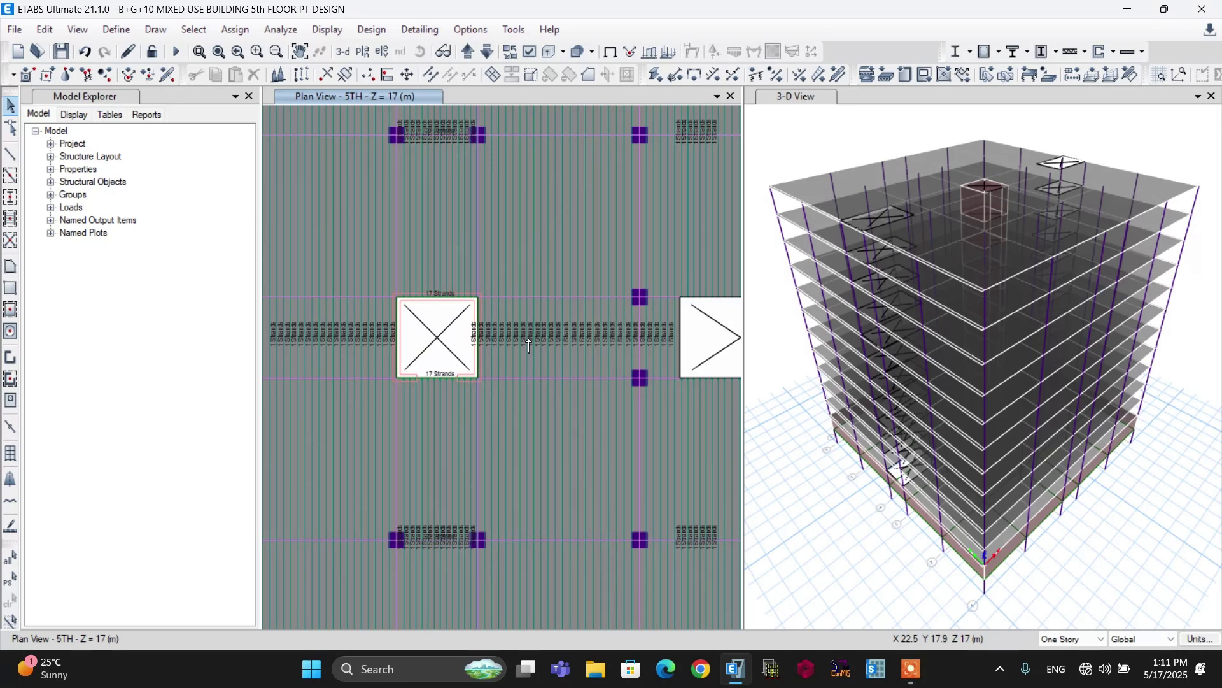
{"action": "scroll", "coordinate": [529, 344], "scroll_direction": "down", "scroll_amount": 2}
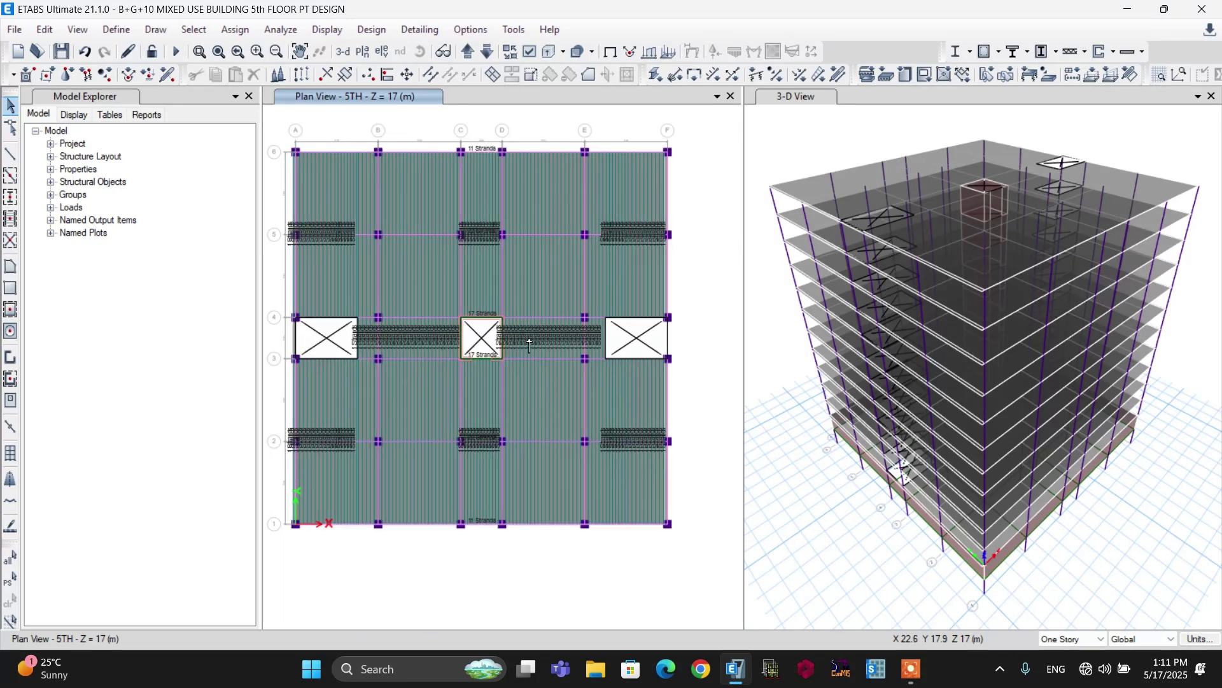